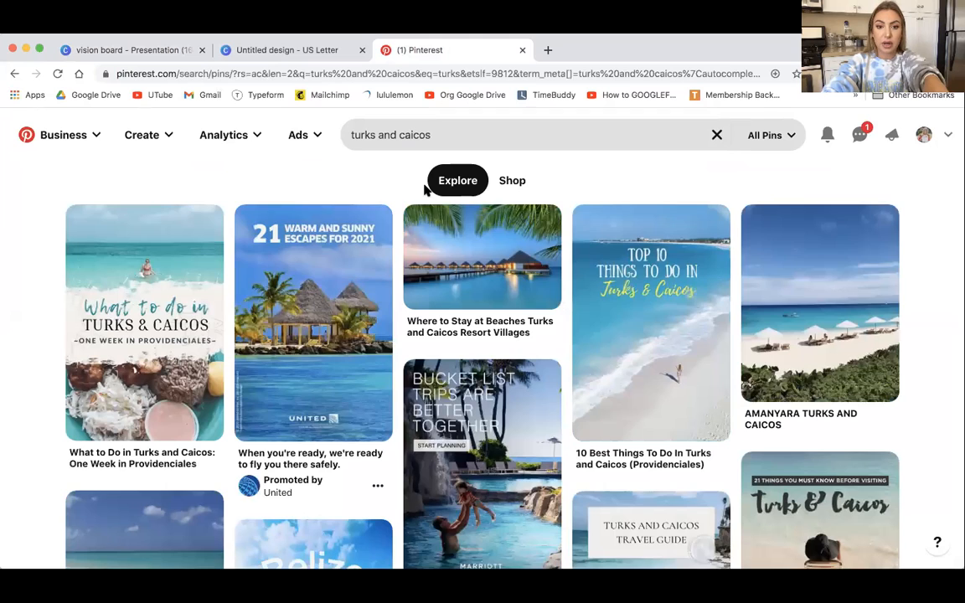
Search the pins for "cartier bracelet" and look through the bracelet images
scroll(656, 192, down, 3)
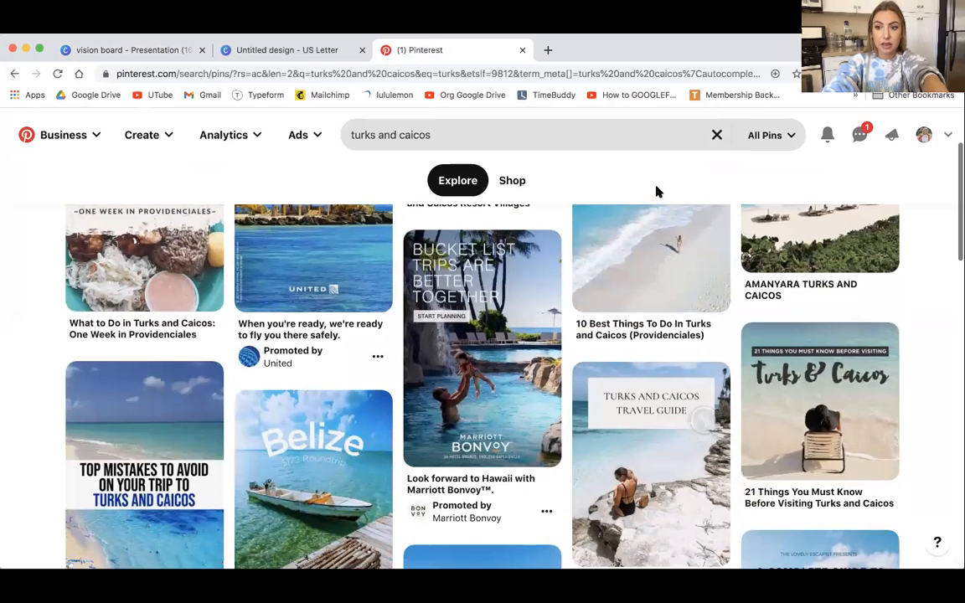
scroll(657, 192, up, 2)
scroll(657, 192, up, 1)
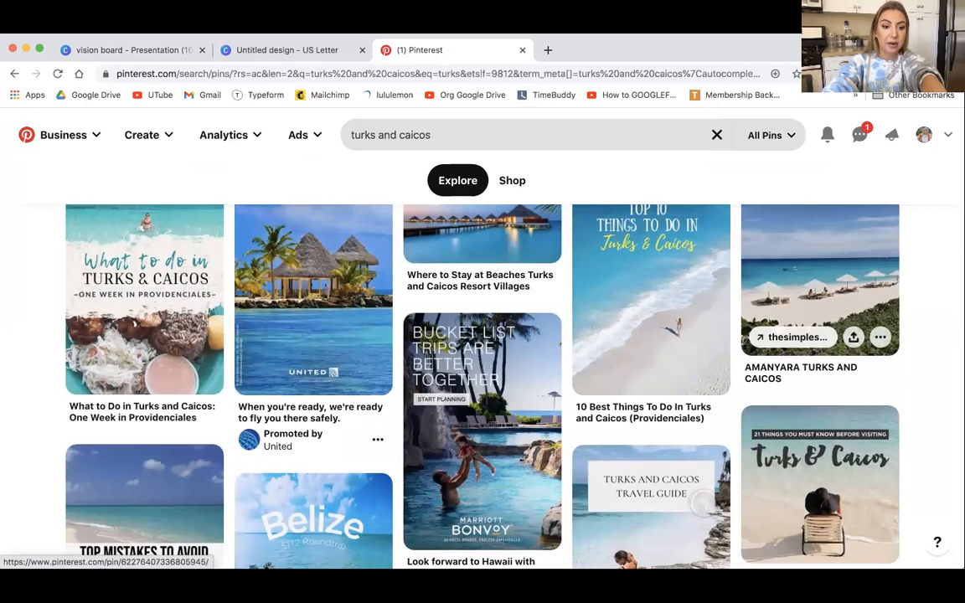
click(444, 134)
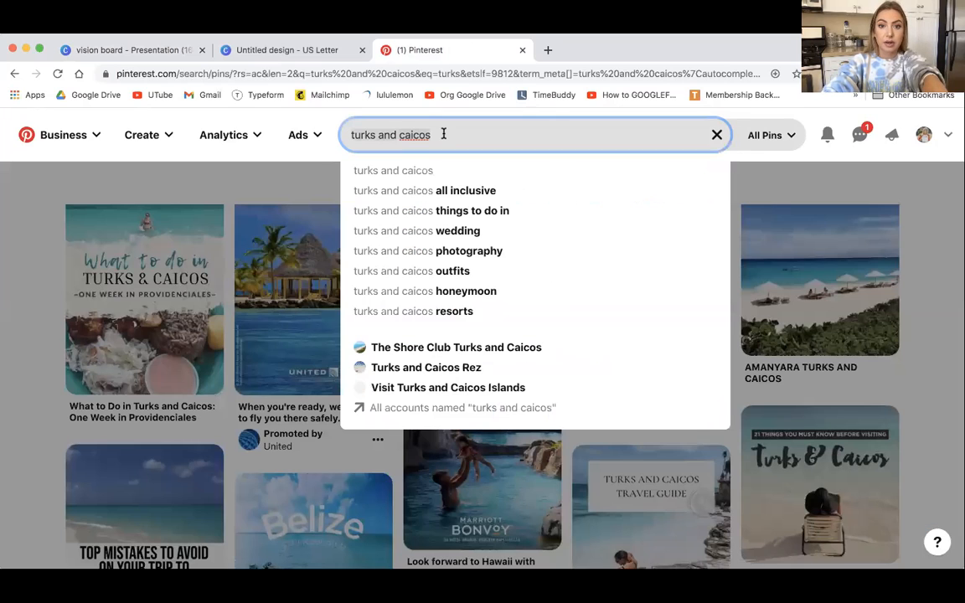
key(ctrl+a)
text(ca)
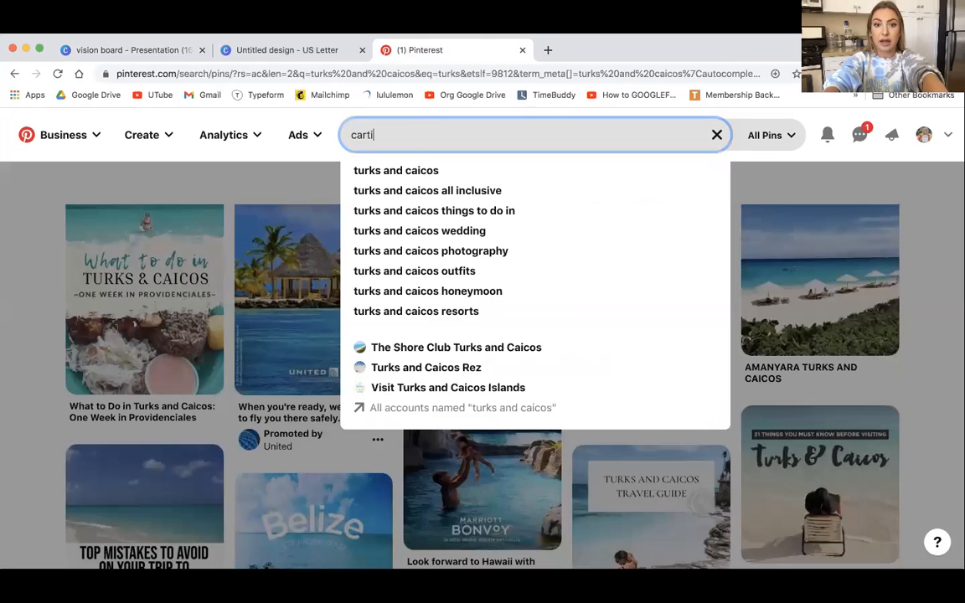
text(rtier )
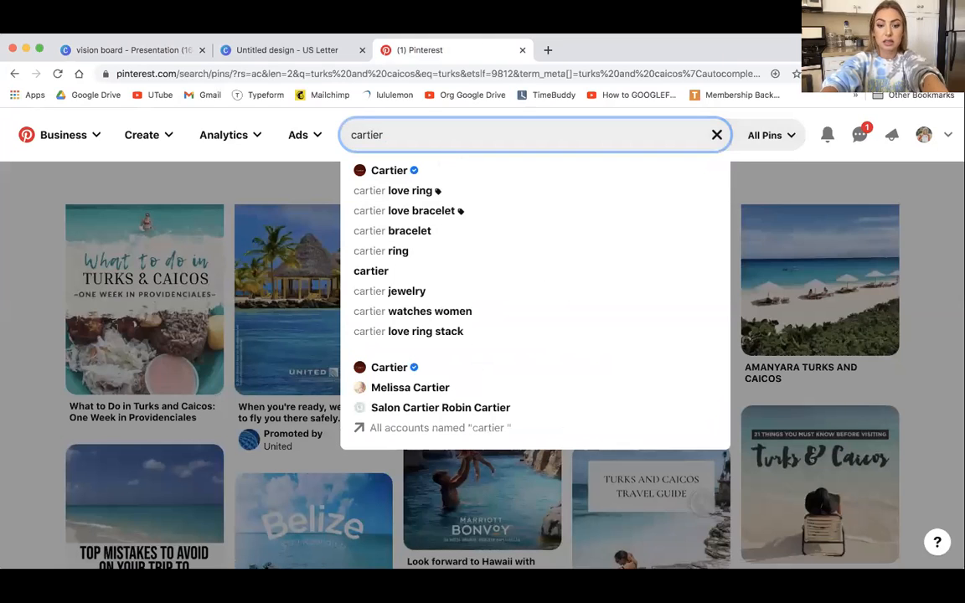
text(bra)
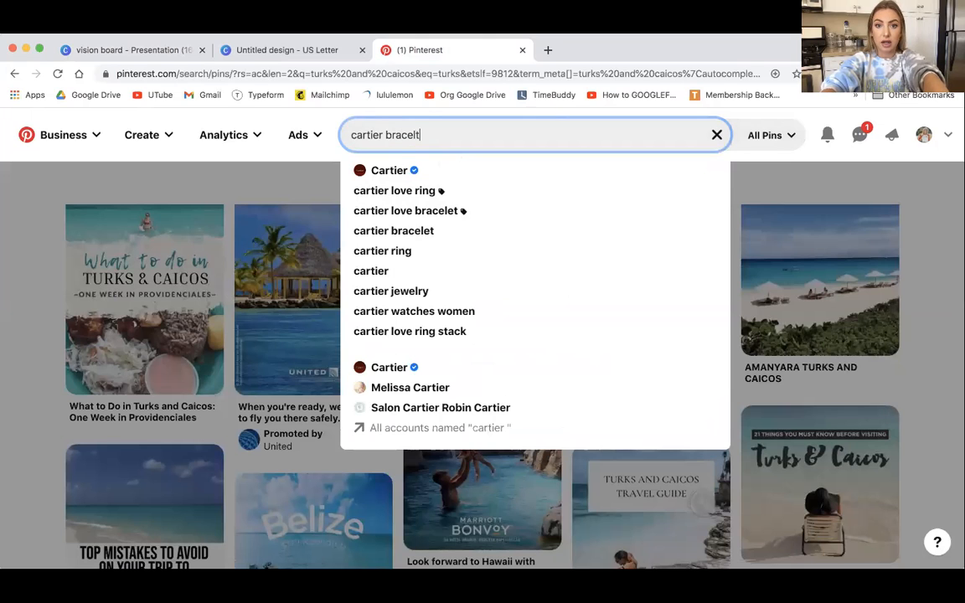
text(celet)
key(Return)
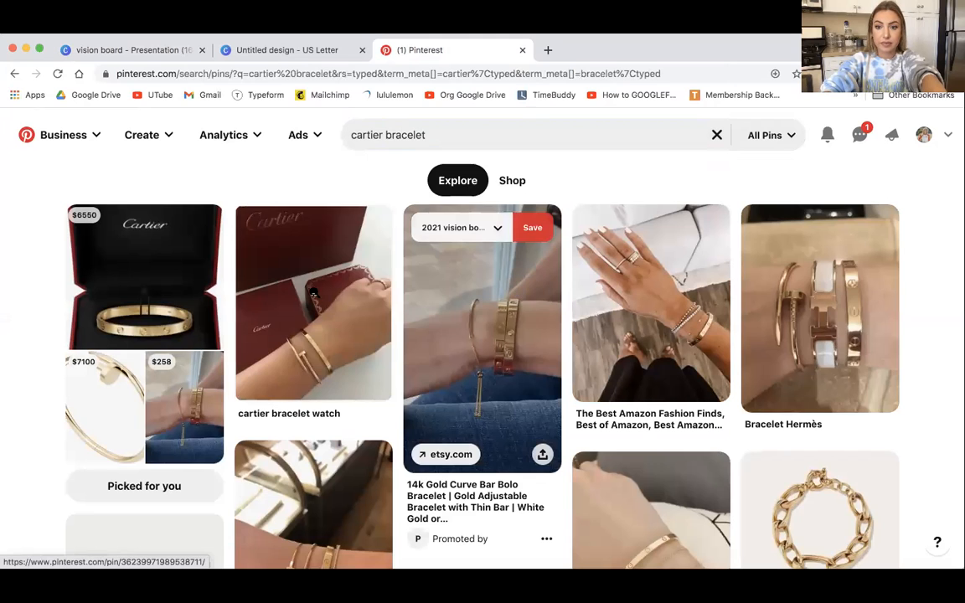
scroll(331, 310, down, 7)
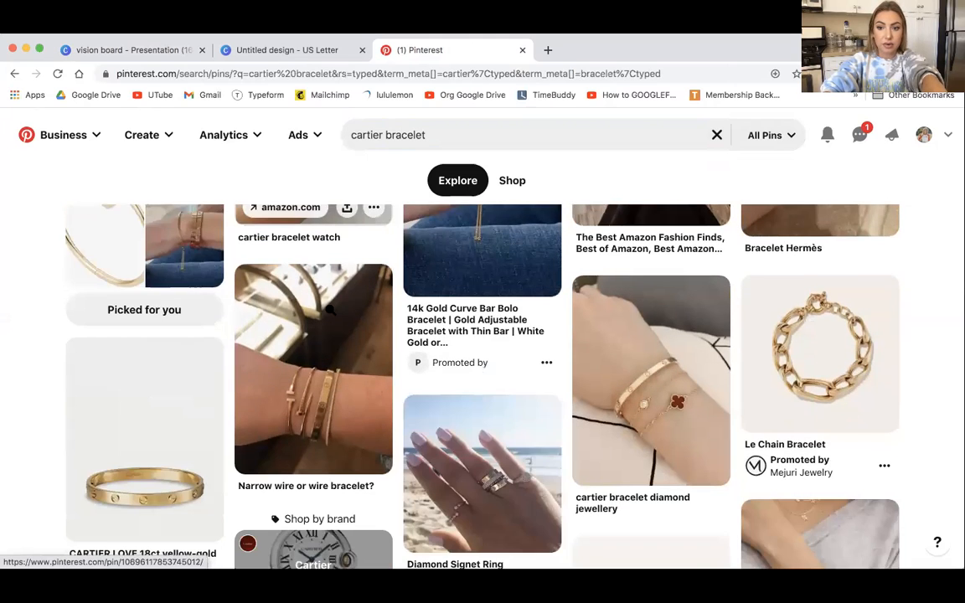
scroll(331, 310, down, 4)
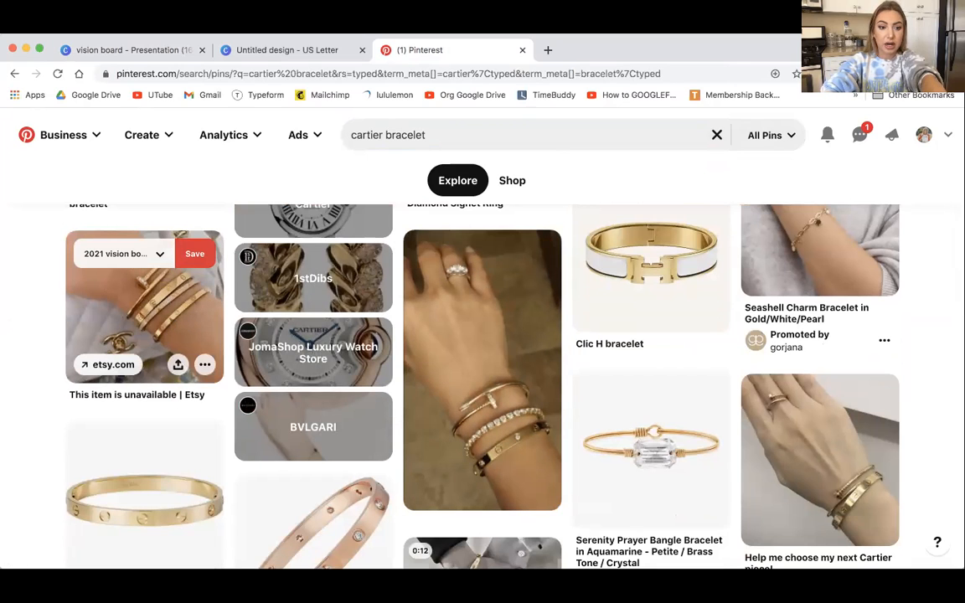
Search the pins for "beach mansion"
click(447, 128)
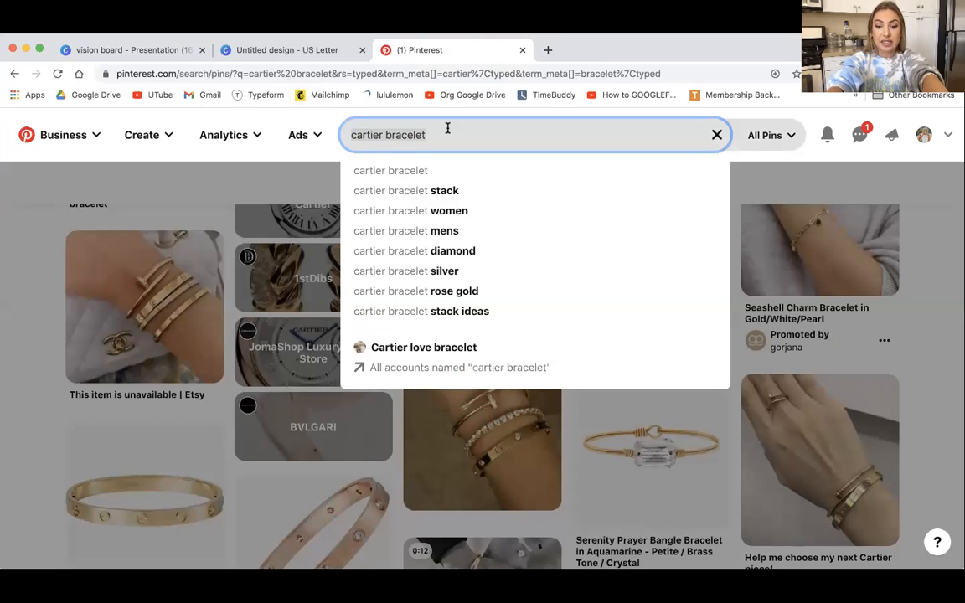
text(beach mansio)
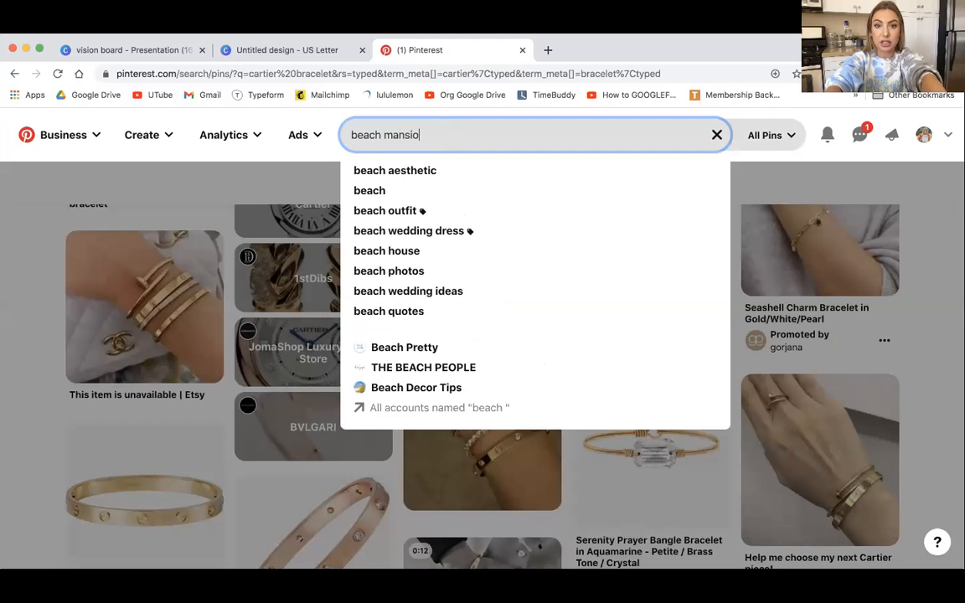
text(n)
key(Return)
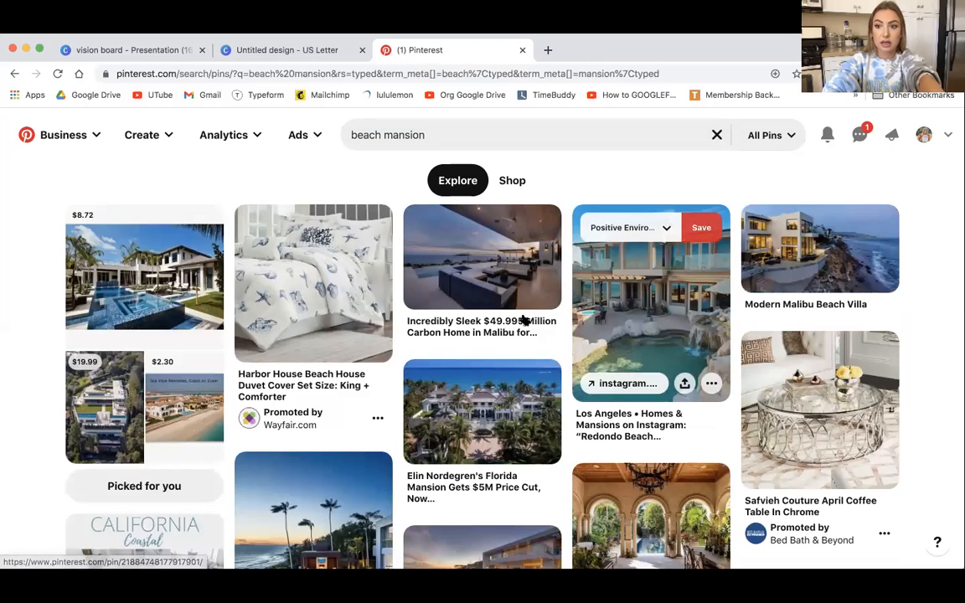
View the Modern Malibu Beach Villa pin and the Picked for you products, returning to the beach mansion results each time to browse them
click(791, 260)
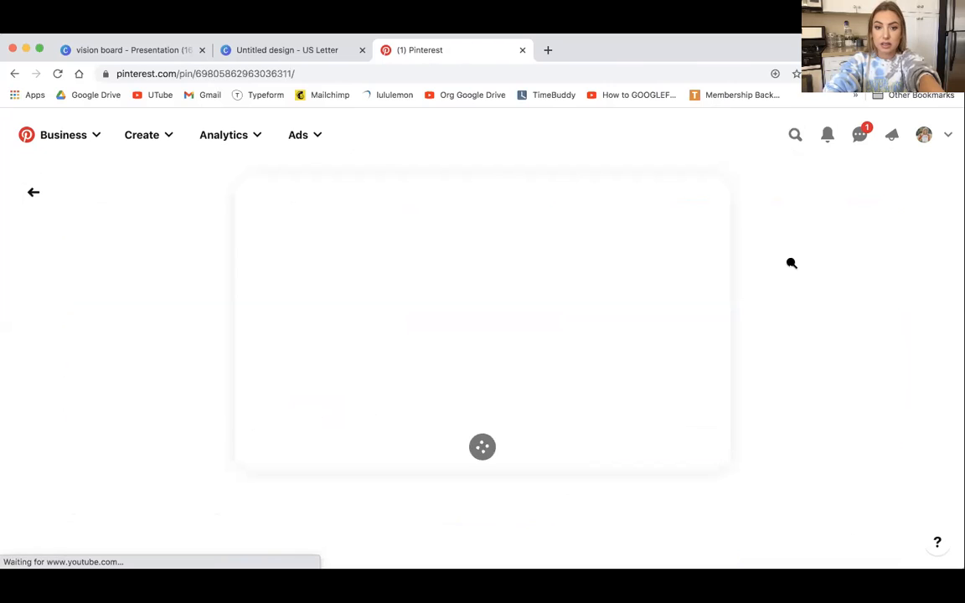
click(16, 77)
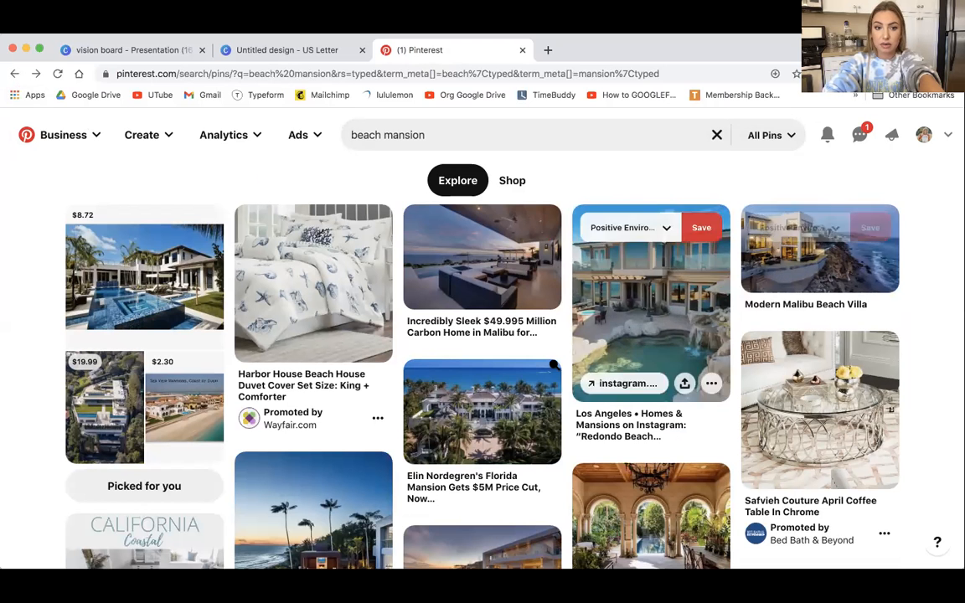
scroll(552, 363, down, 1)
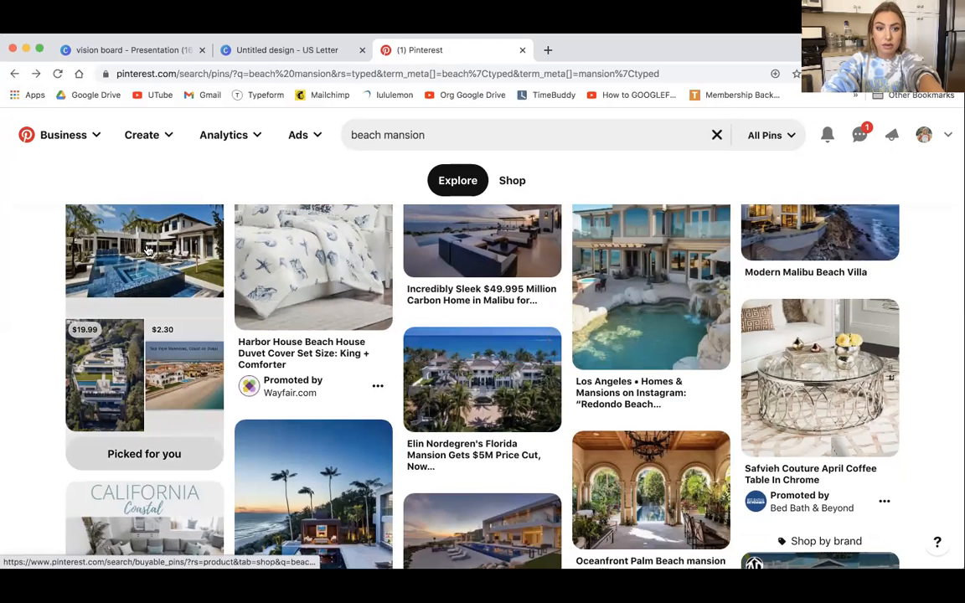
click(144, 456)
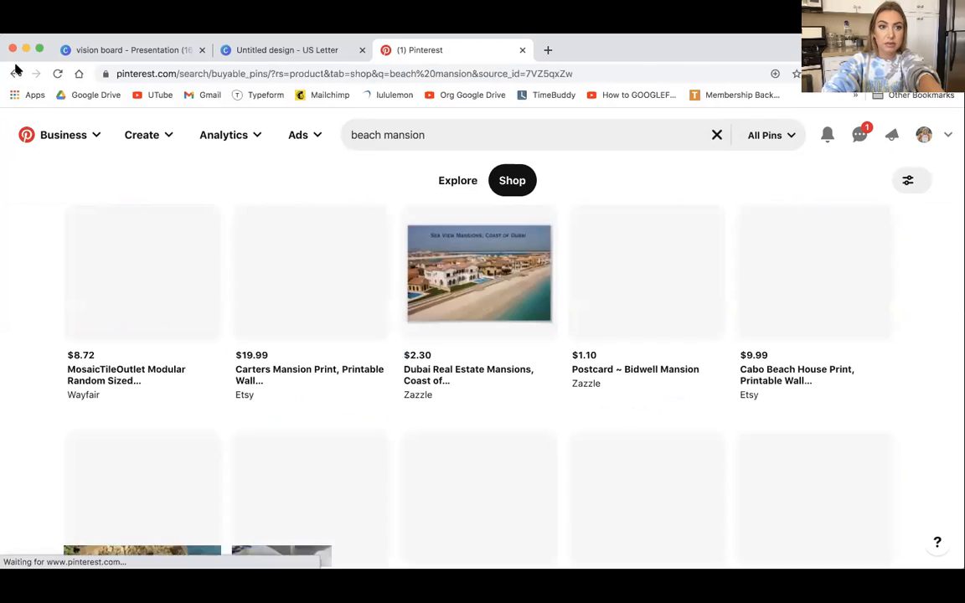
click(14, 73)
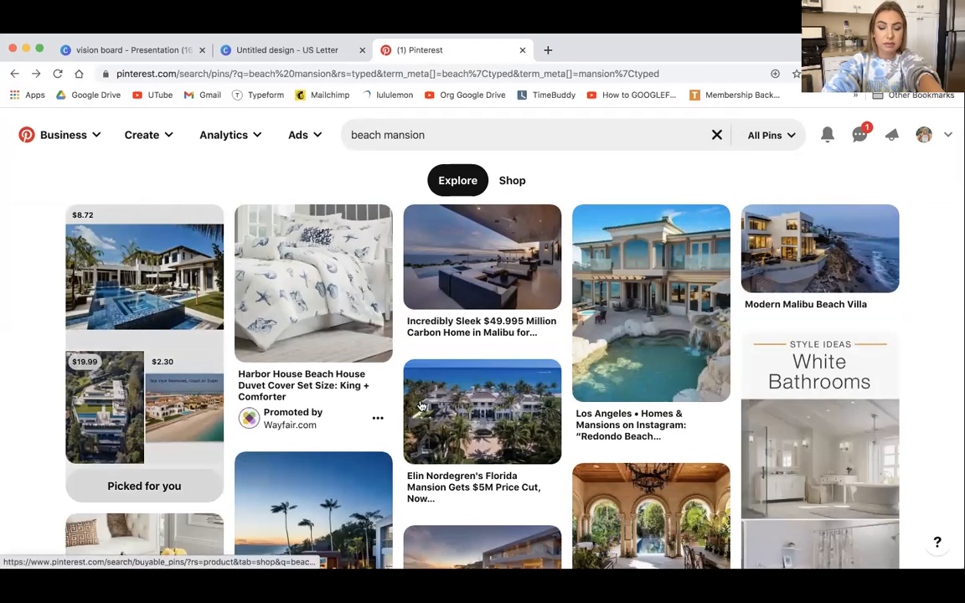
scroll(433, 402, down, 5)
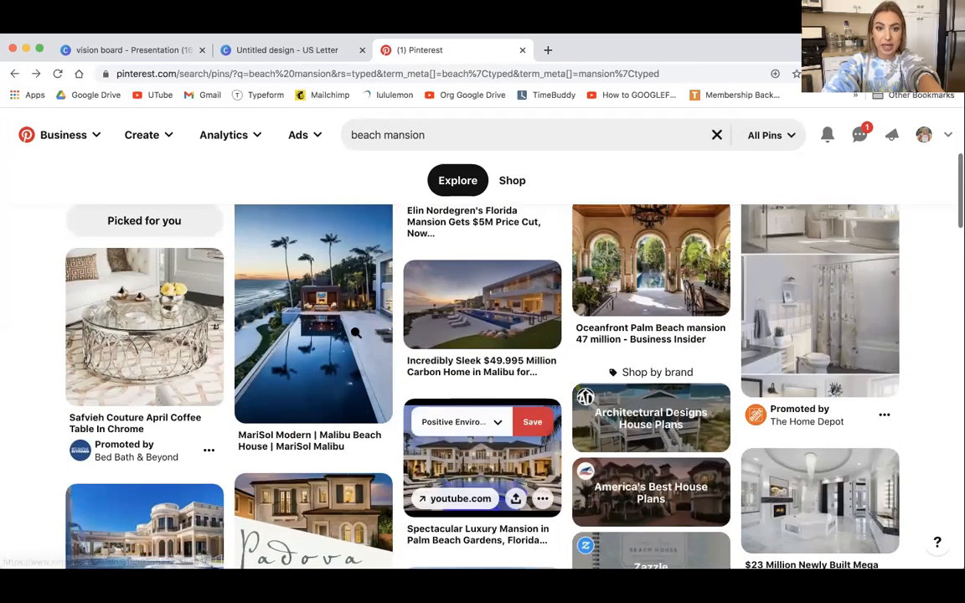
scroll(306, 341, down, 1)
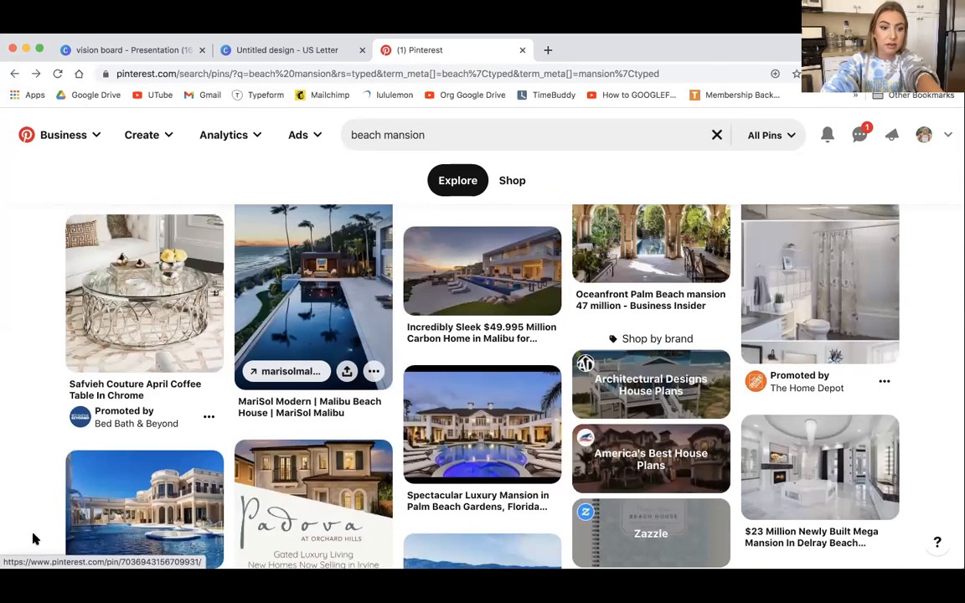
Search the pins for "spa" and look through the spa images
click(429, 135)
text(spa)
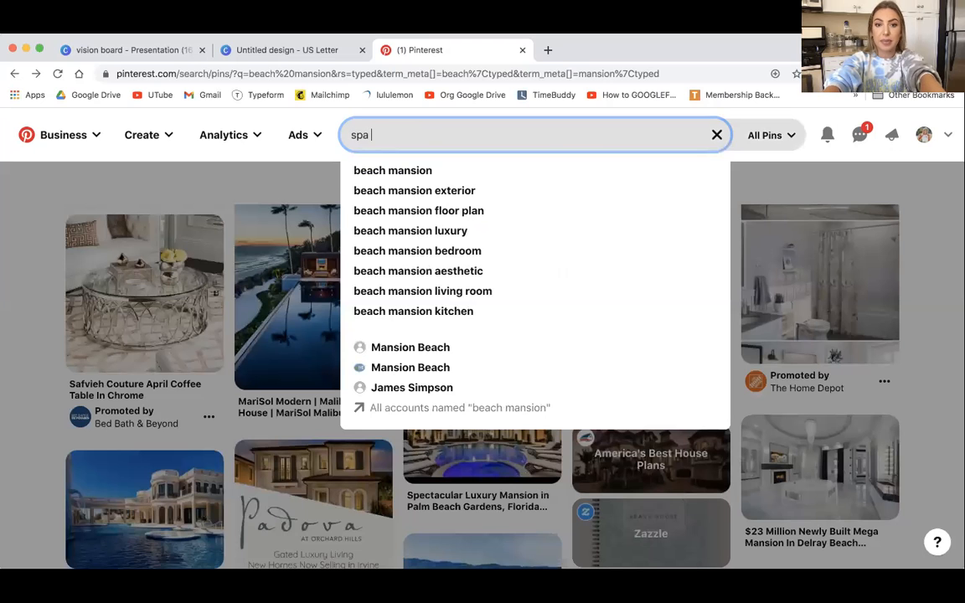
key(Return)
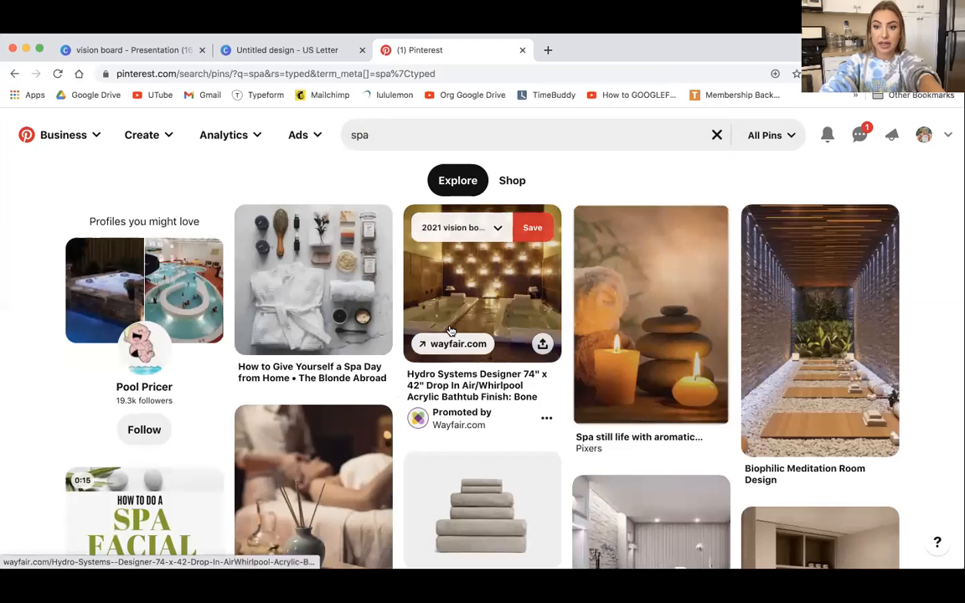
scroll(449, 330, down, 1)
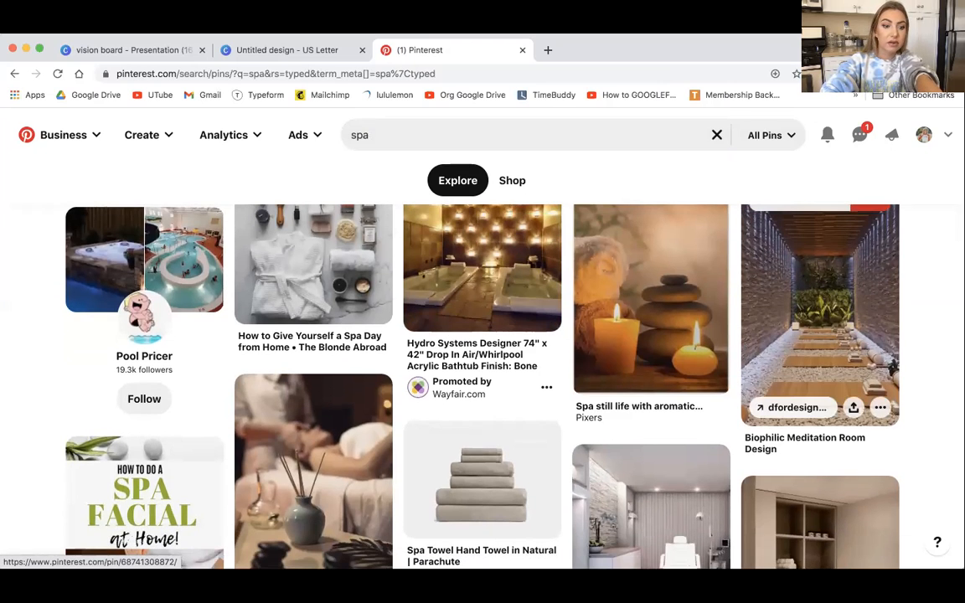
Search the pins for "skincare" and look through the product images
click(374, 136)
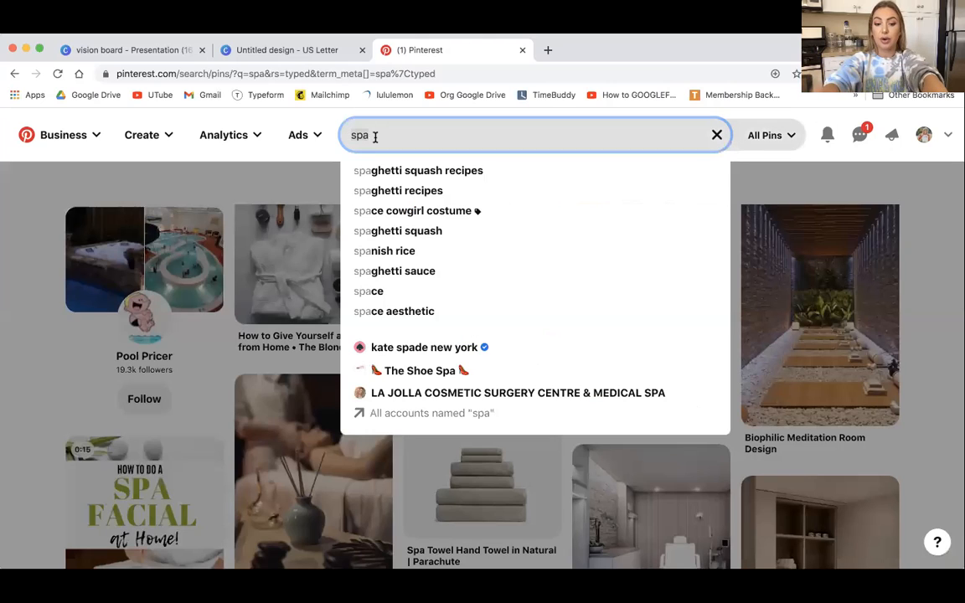
text(skincare)
key(Return)
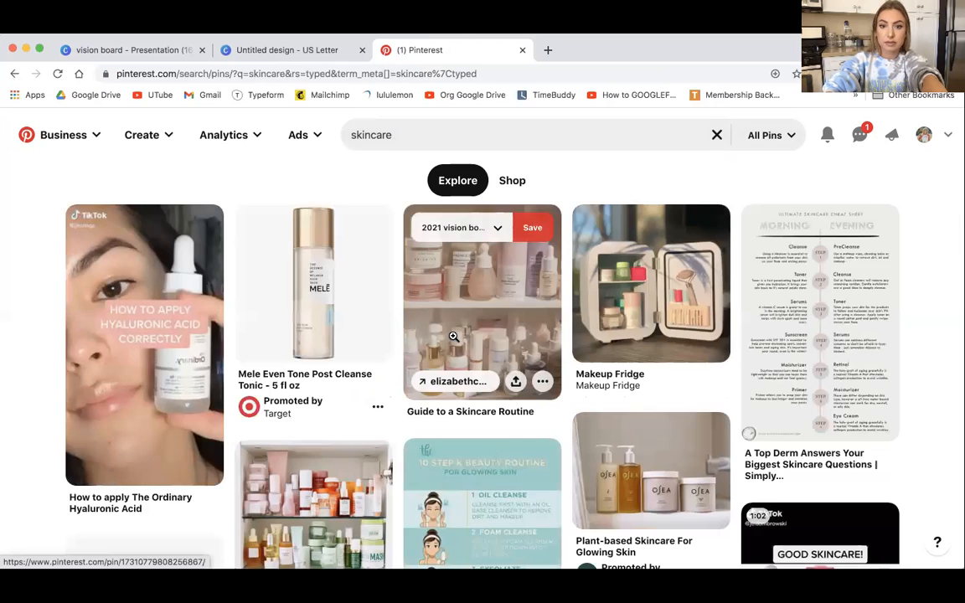
scroll(316, 311, down, 3)
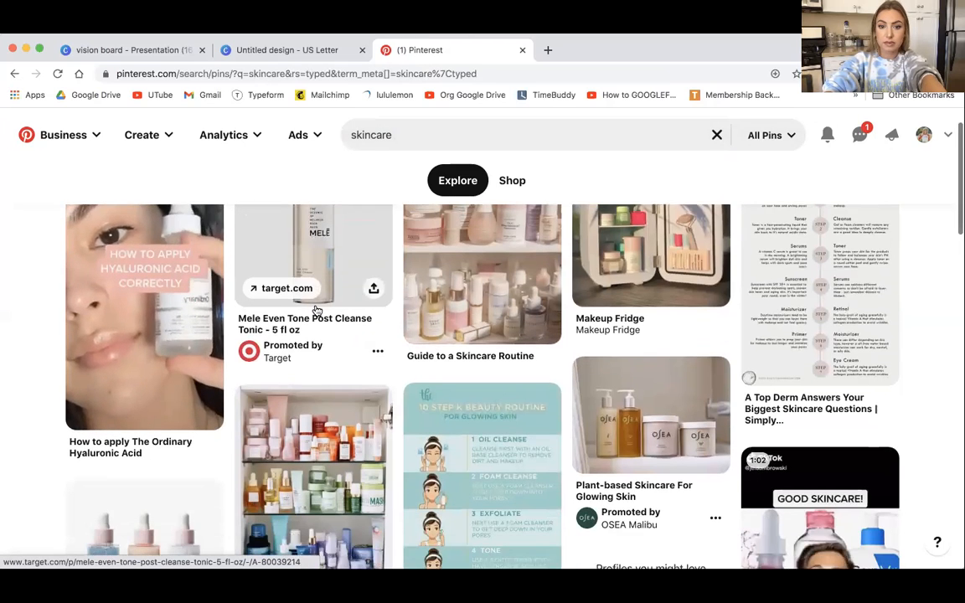
scroll(307, 329, down, 3)
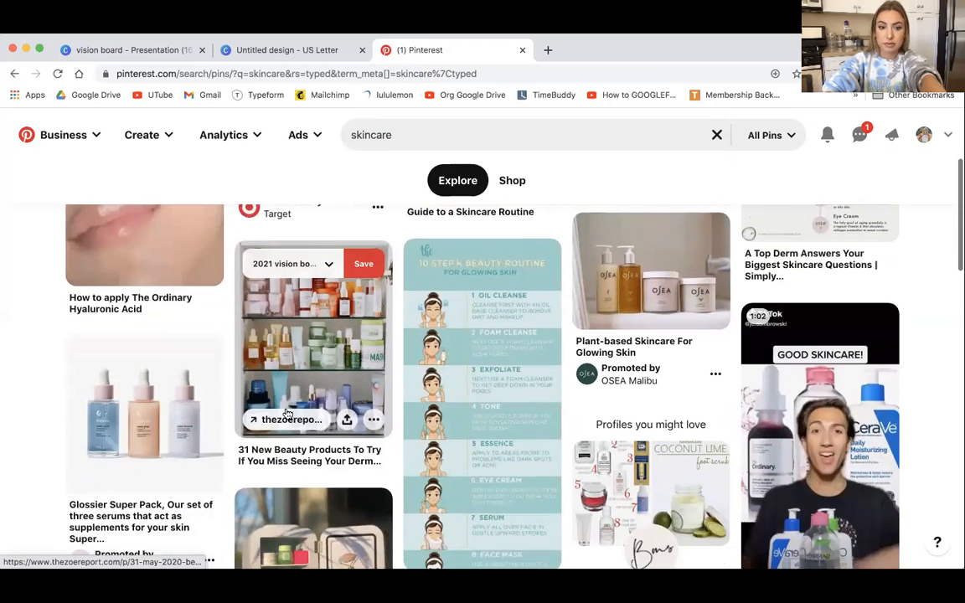
scroll(286, 411, up, 3)
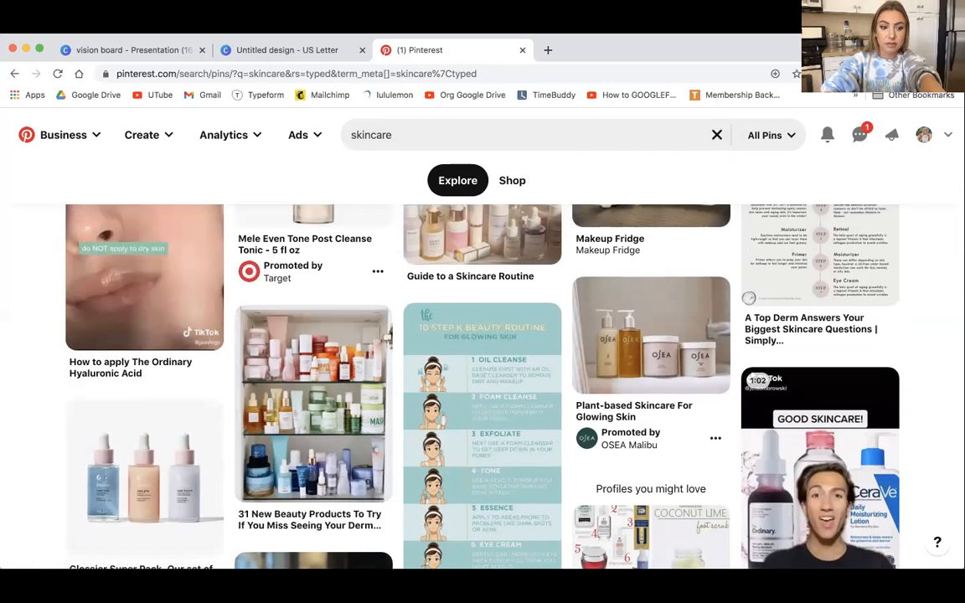
Search the pins for "couple in love" and look through the couple photos
click(412, 138)
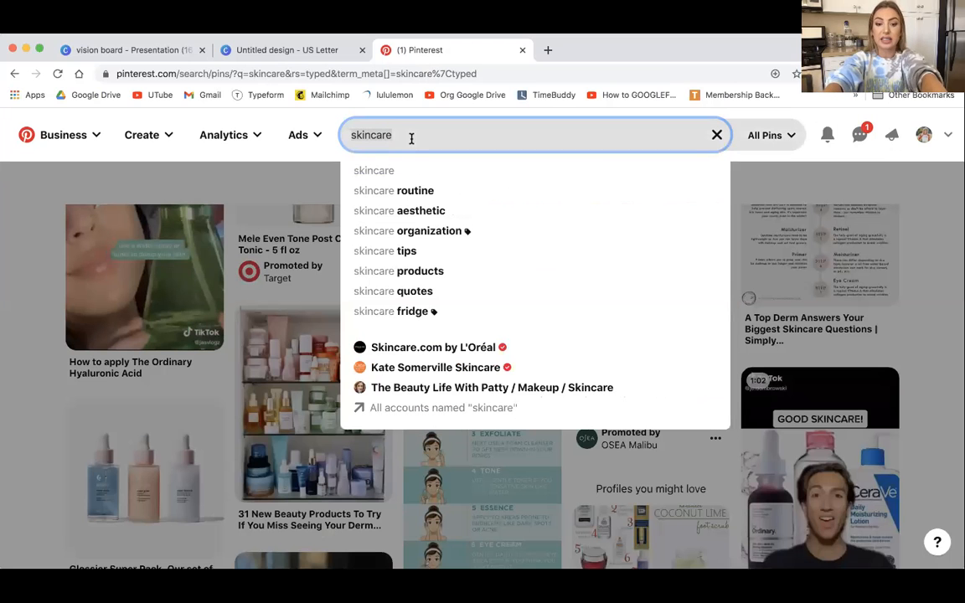
key(ctrl+a)
key(BackSpace)
text(co)
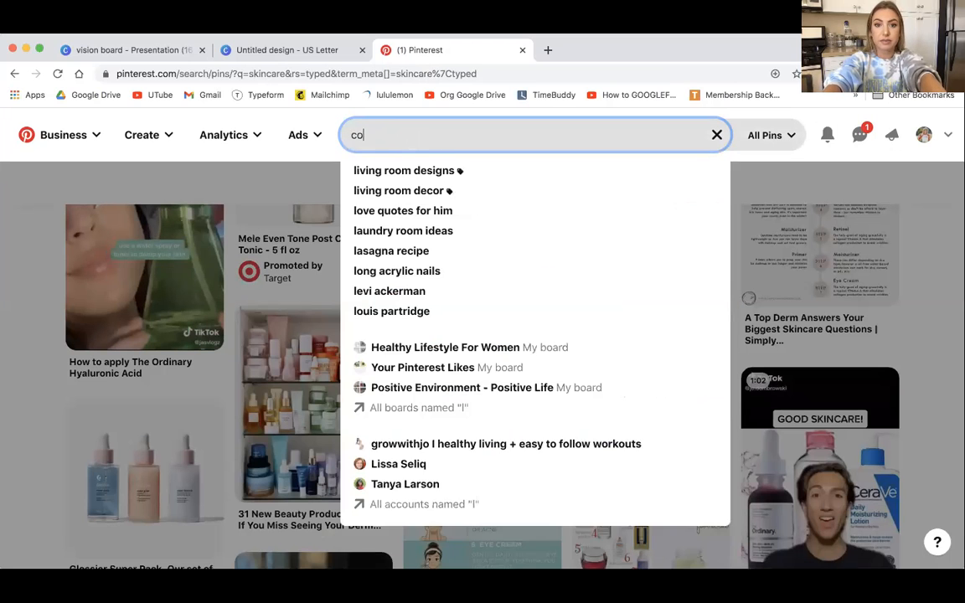
text(uple in love)
key(Return)
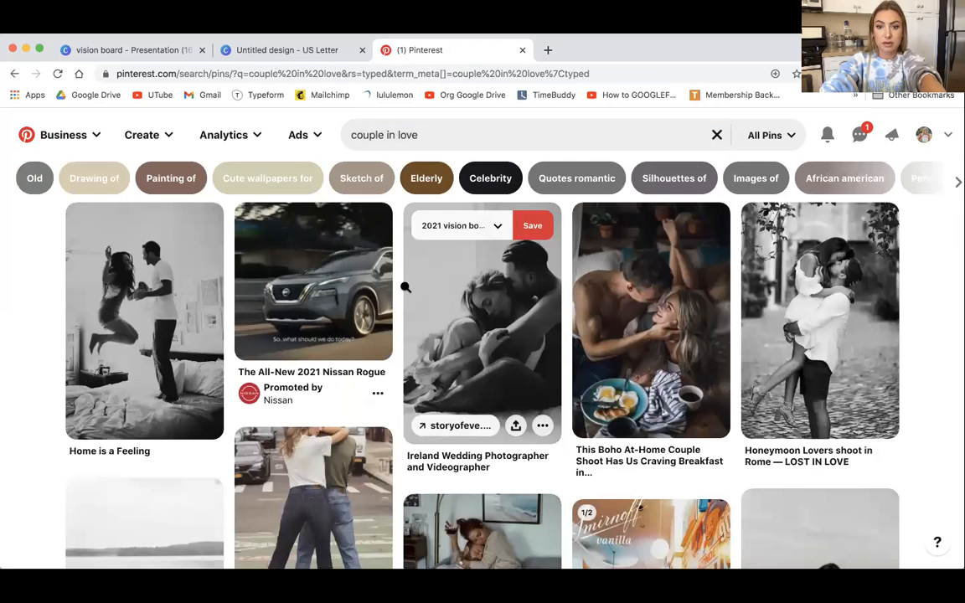
scroll(379, 297, down, 5)
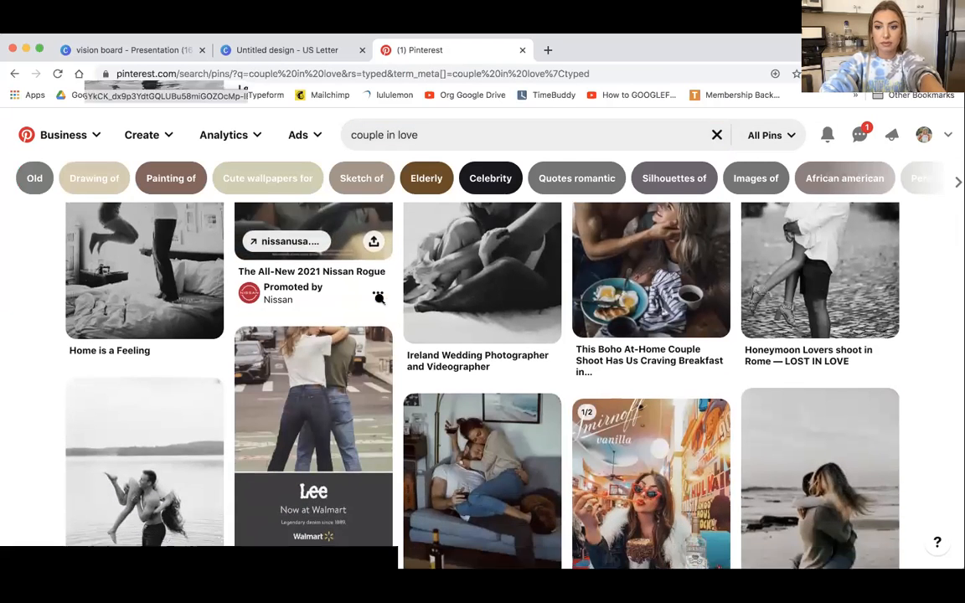
scroll(380, 298, down, 4)
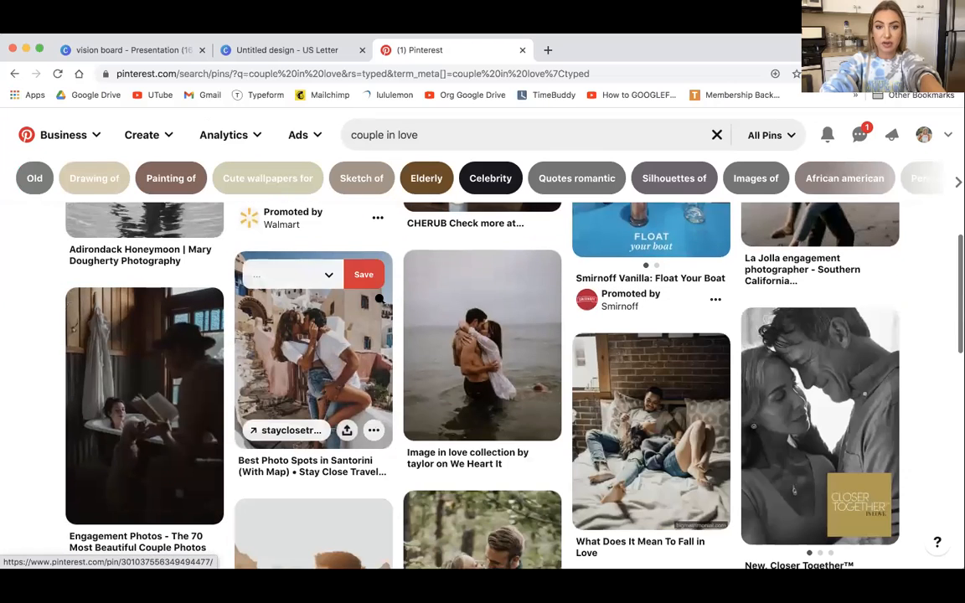
scroll(380, 297, down, 2)
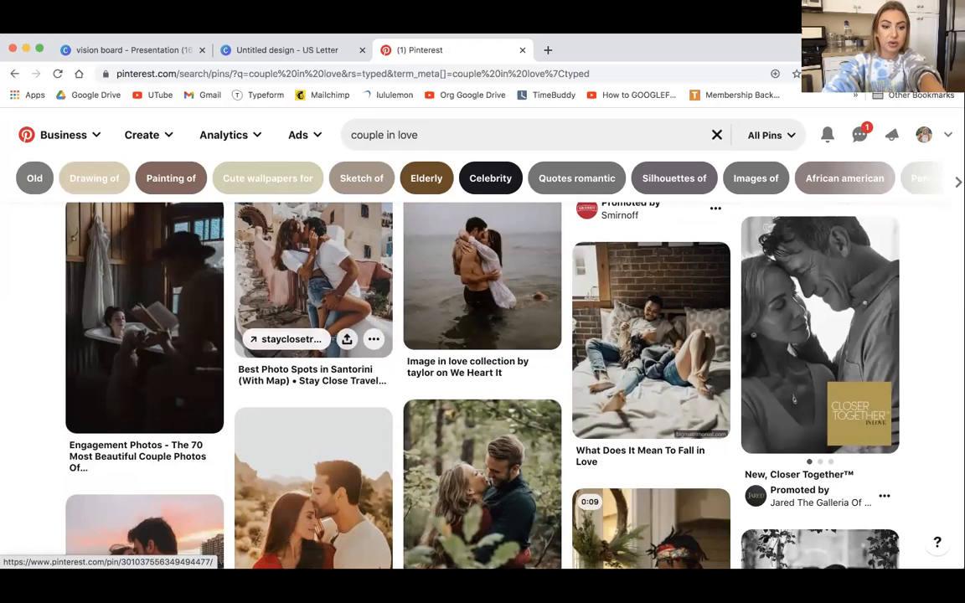
scroll(364, 308, up, 2)
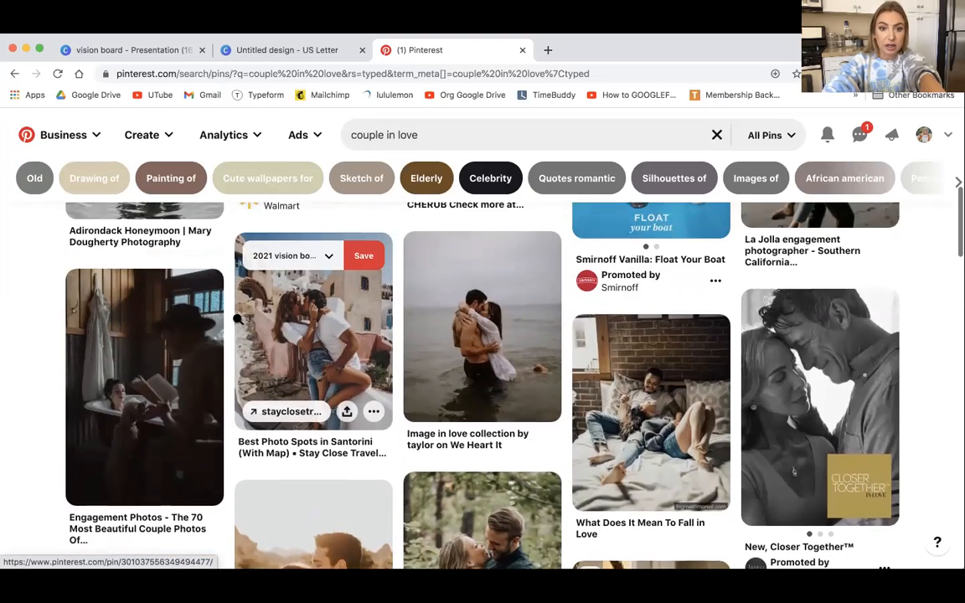
scroll(381, 421, down, 5)
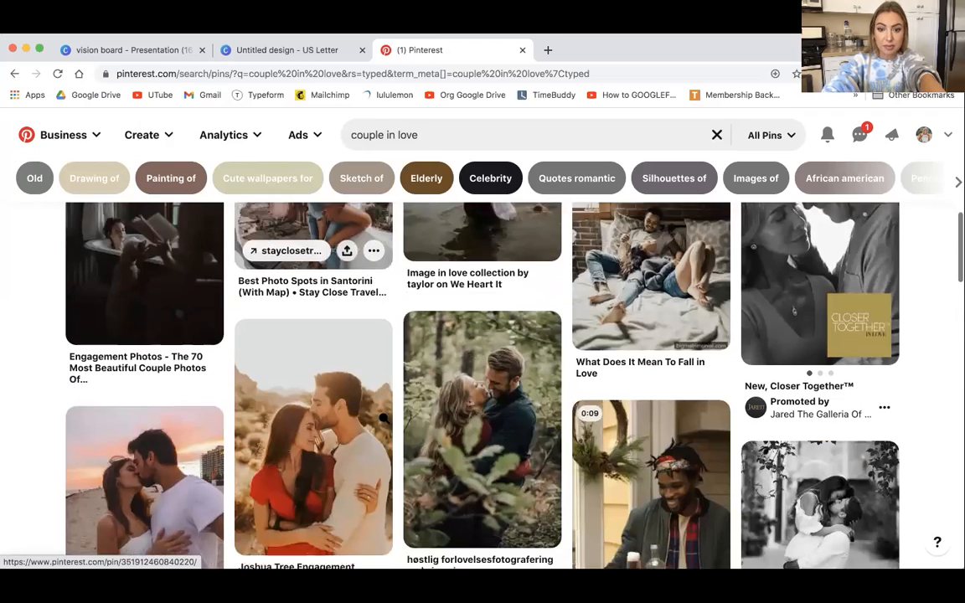
Look further through the couple photos and search the pins for "engagement"
scroll(381, 421, down, 8)
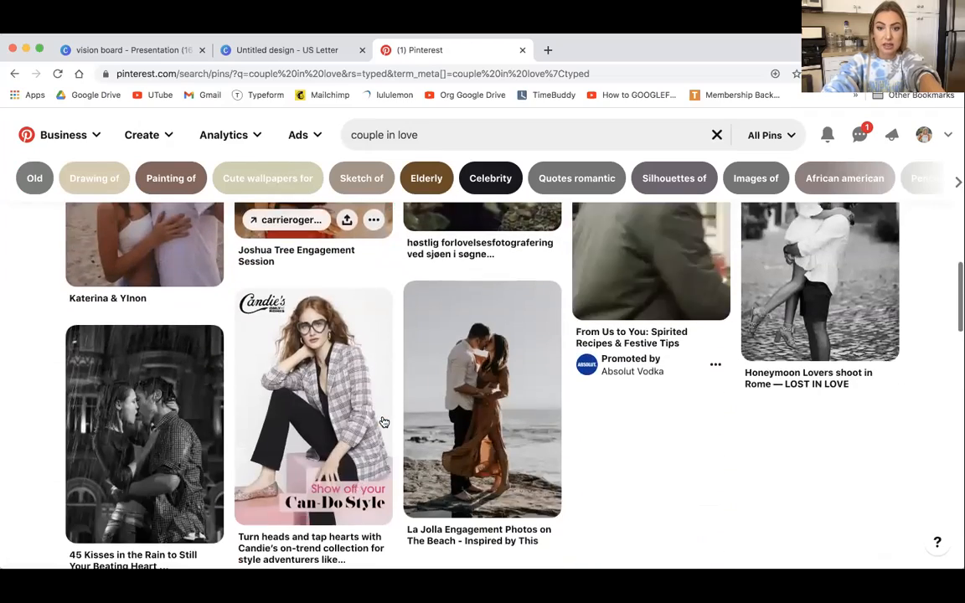
scroll(381, 421, down, 4)
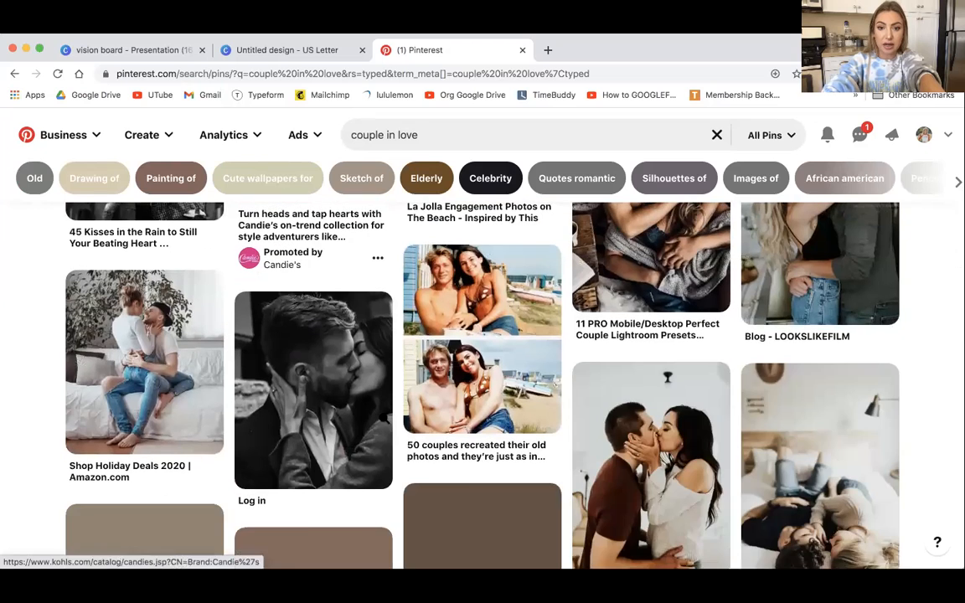
click(424, 132)
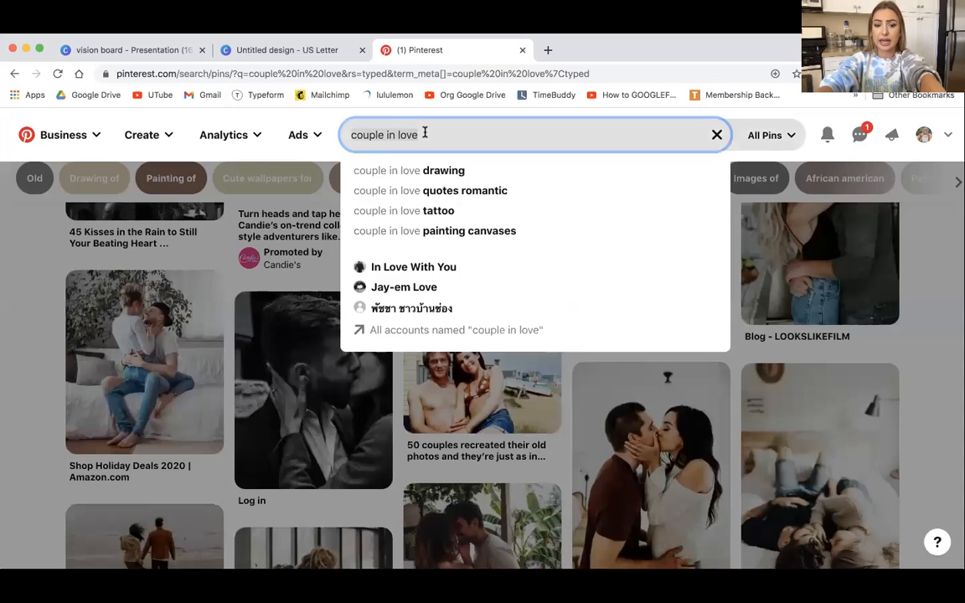
text(enga)
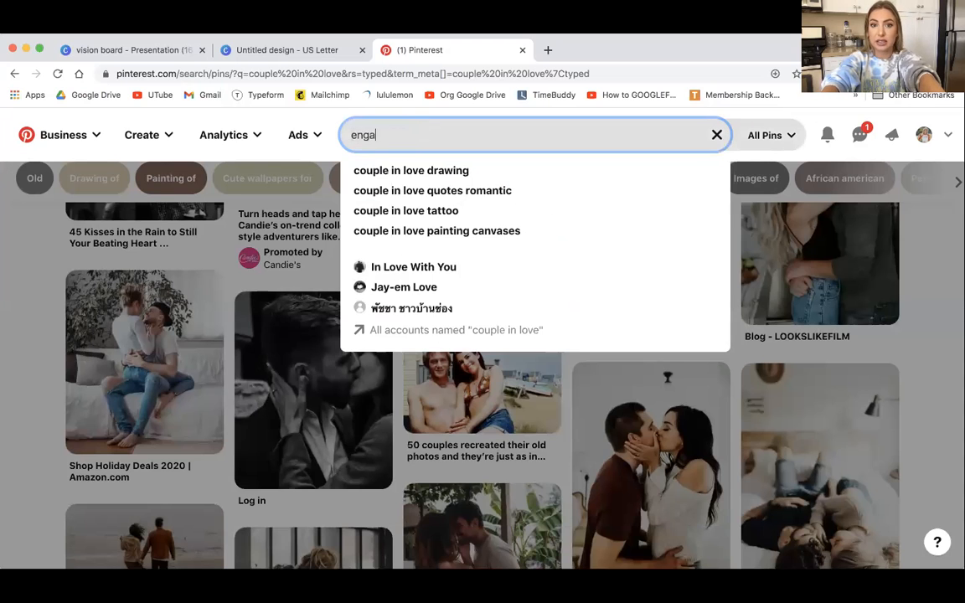
text(gement)
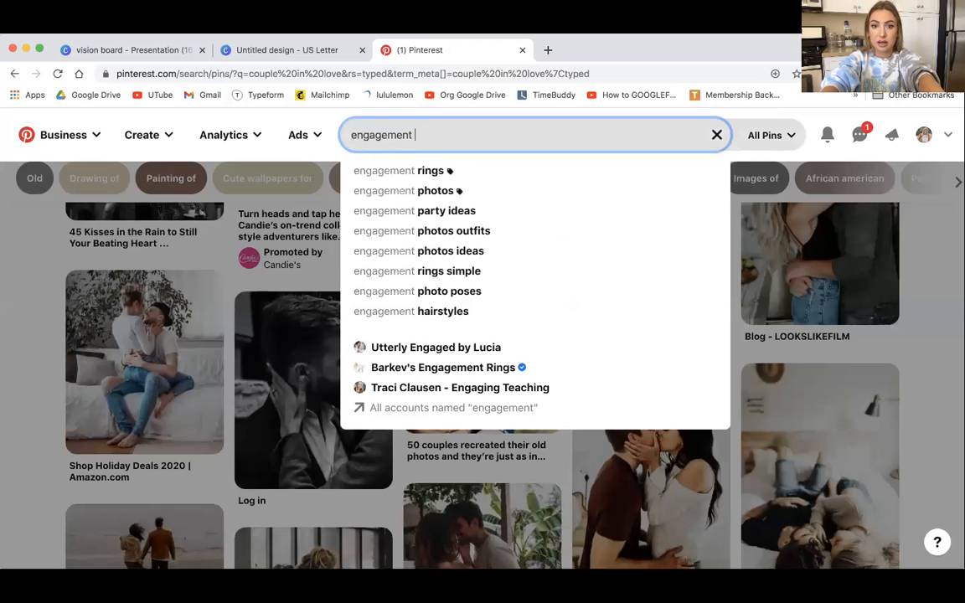
key(Return)
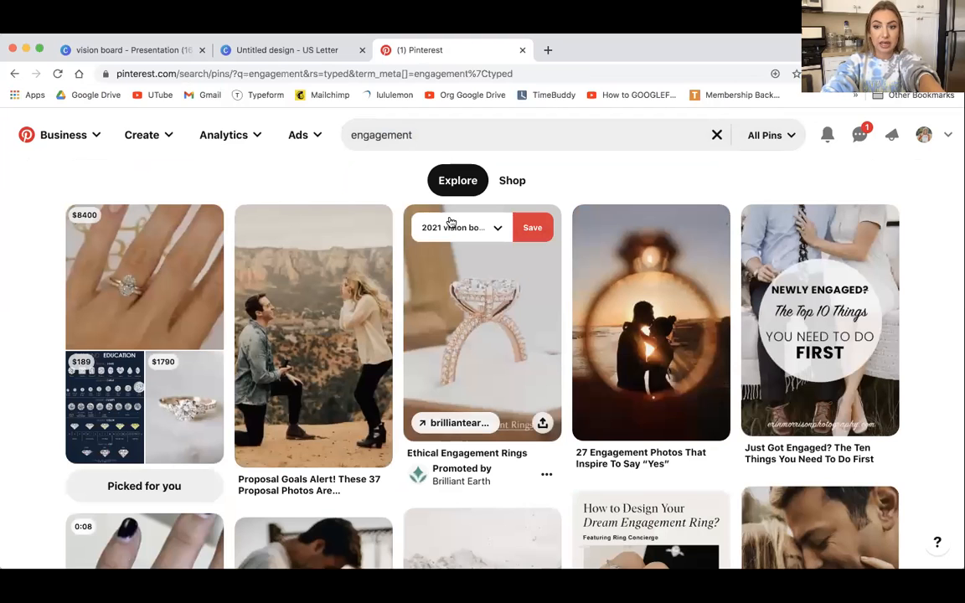
Look through the engagement results for ring and couple images suited to the vision board
scroll(402, 333, down, 1)
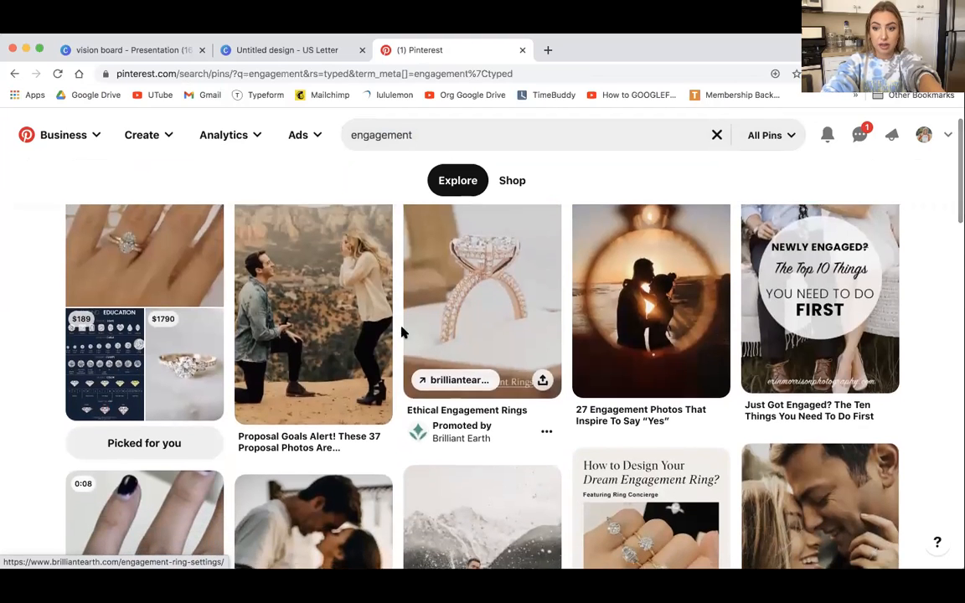
scroll(402, 334, down, 3)
scroll(402, 329, down, 3)
scroll(402, 329, down, 5)
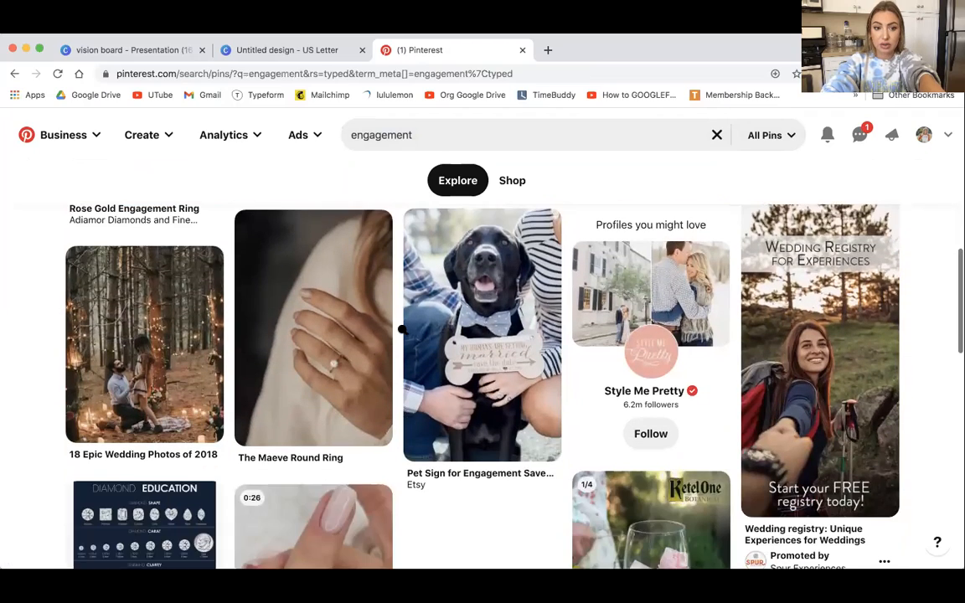
scroll(402, 329, down, 1)
scroll(402, 329, down, 5)
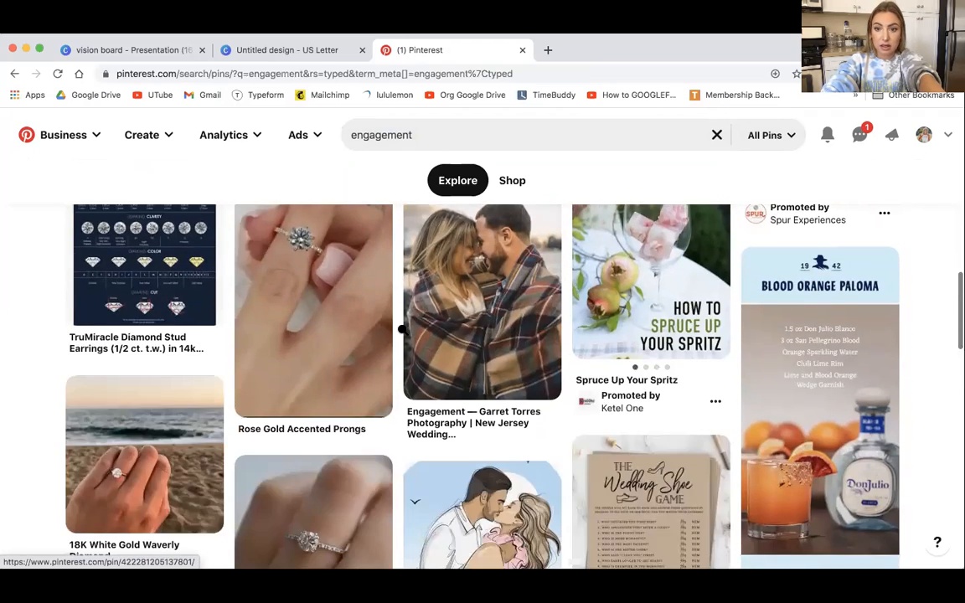
scroll(402, 329, down, 5)
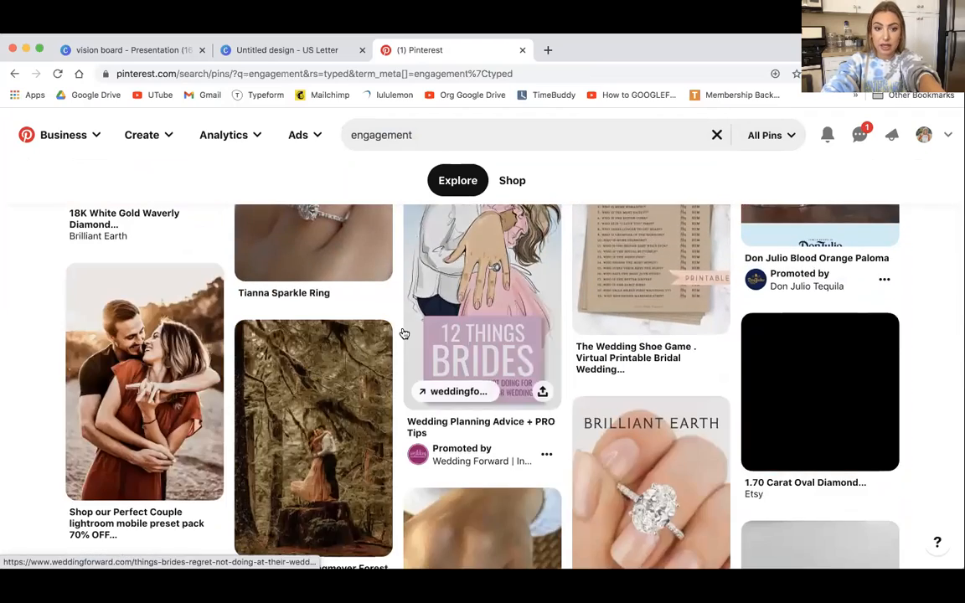
scroll(403, 333, down, 3)
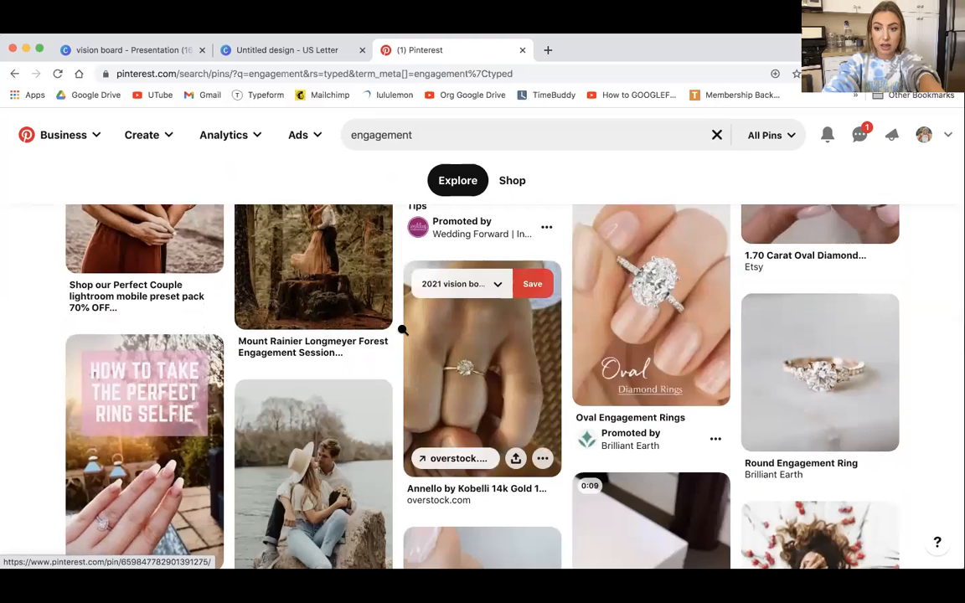
scroll(403, 330, down, 2)
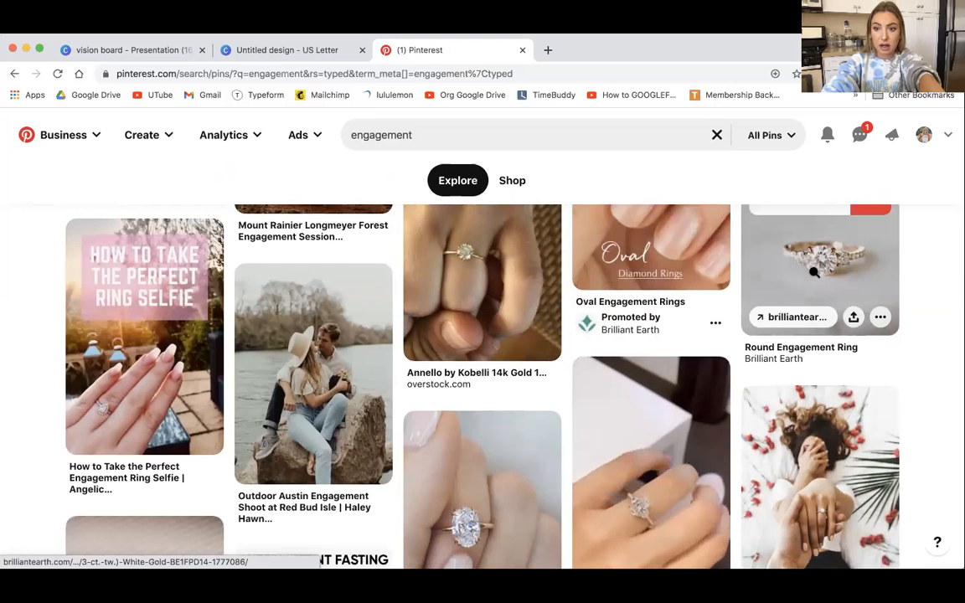
scroll(727, 263, down, 1)
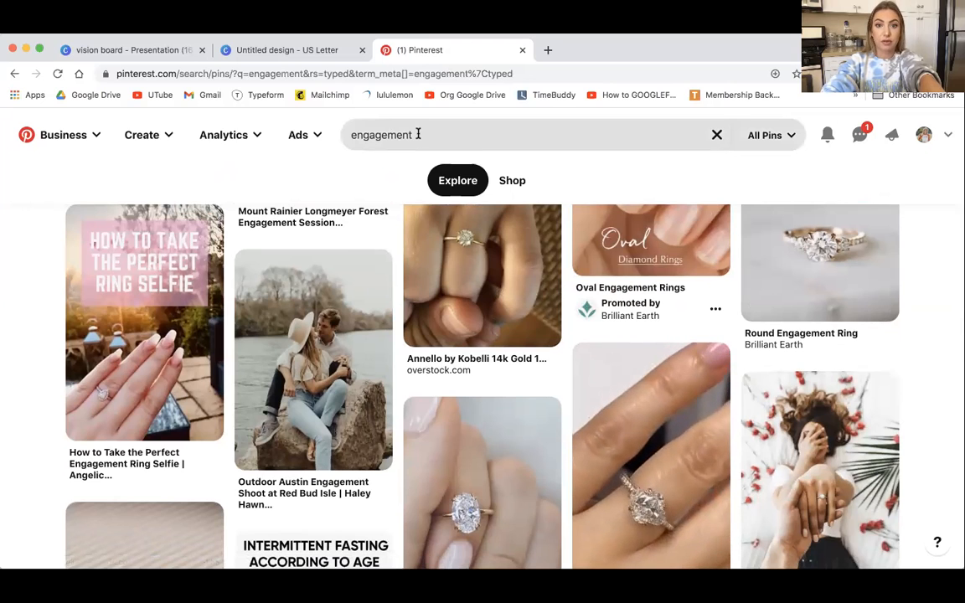
Search the pins for "pregnant" and look through the first pregnancy images
click(418, 134)
text(pregnant)
key(Return)
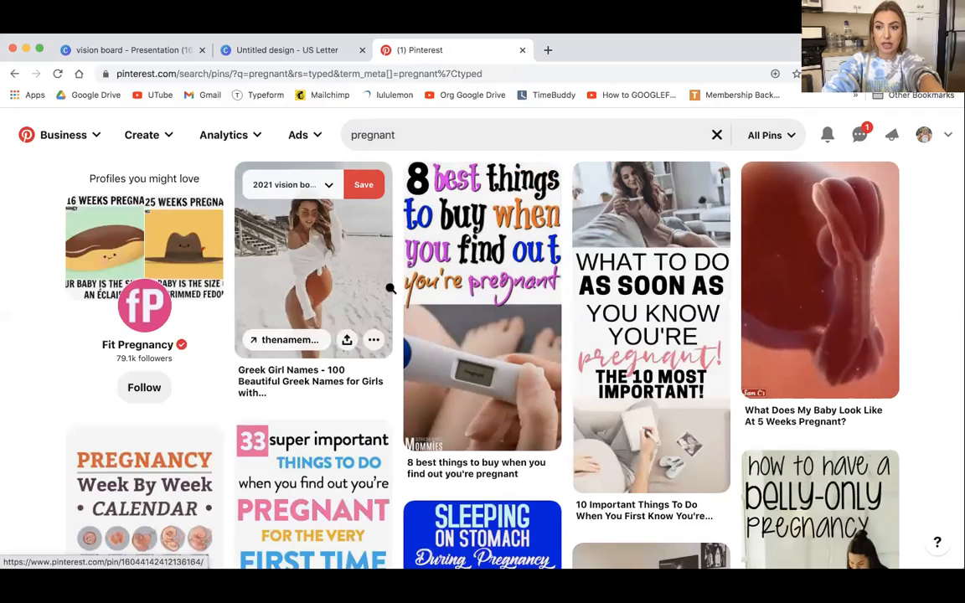
scroll(405, 296, down, 3)
scroll(406, 285, up, 4)
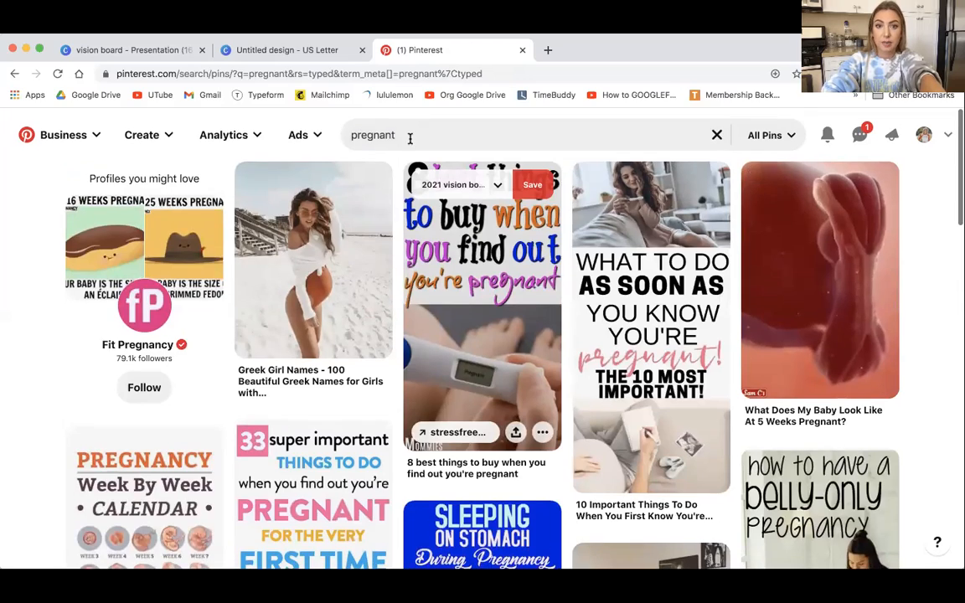
Search the pins for "bikini" and look through the swimwear images
click(410, 137)
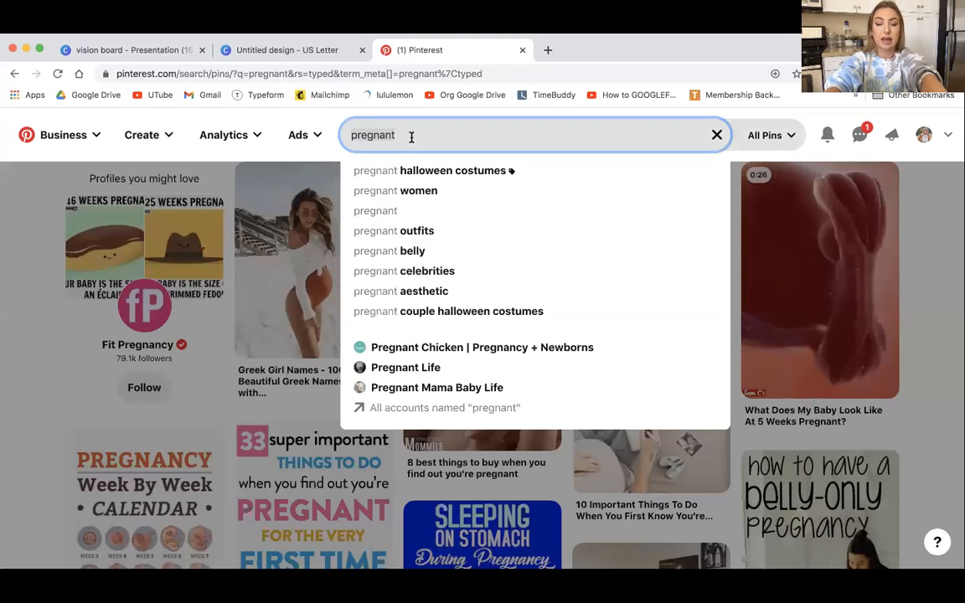
text(bikini)
key(Return)
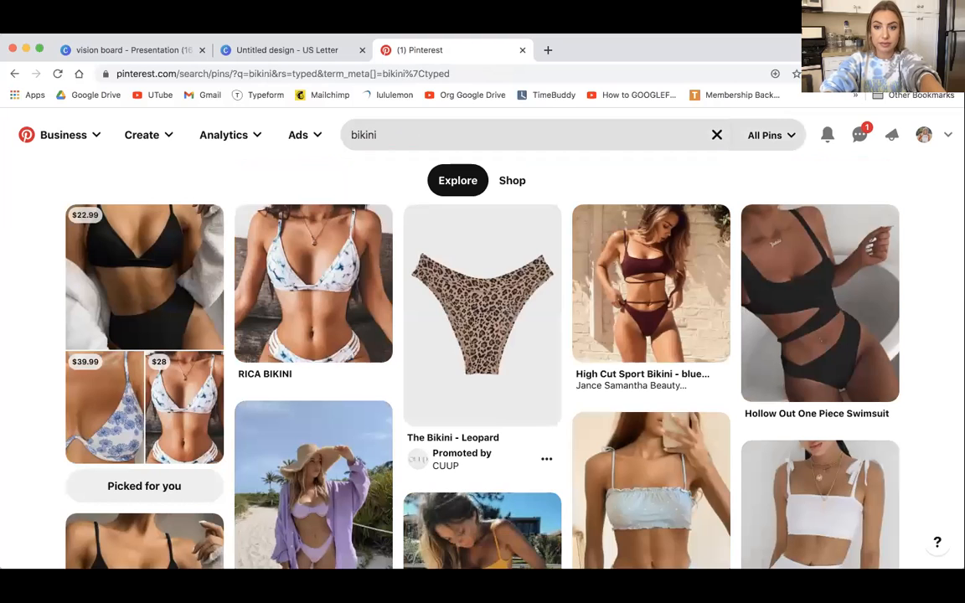
scroll(370, 291, down, 3)
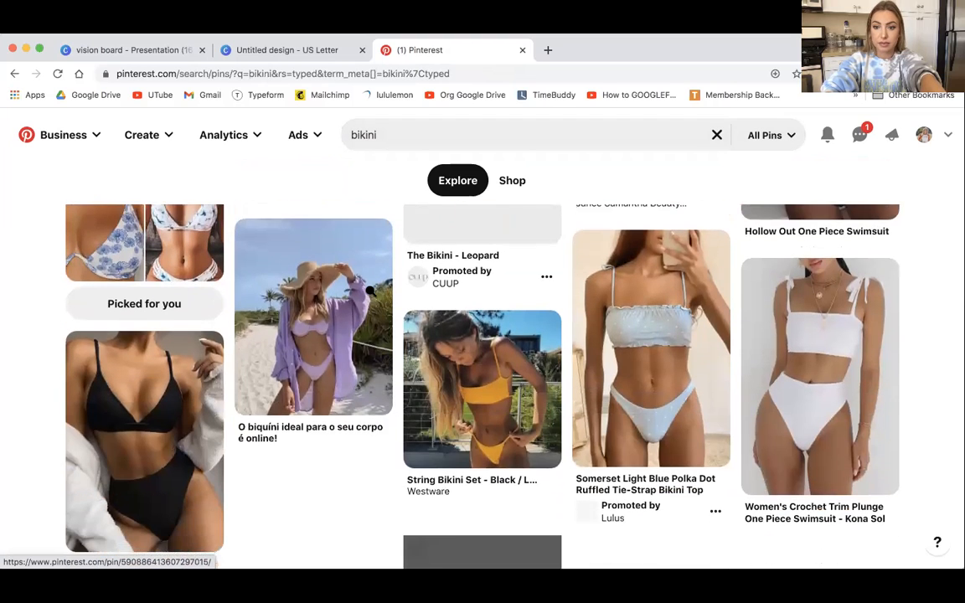
scroll(369, 290, down, 3)
scroll(369, 290, up, 2)
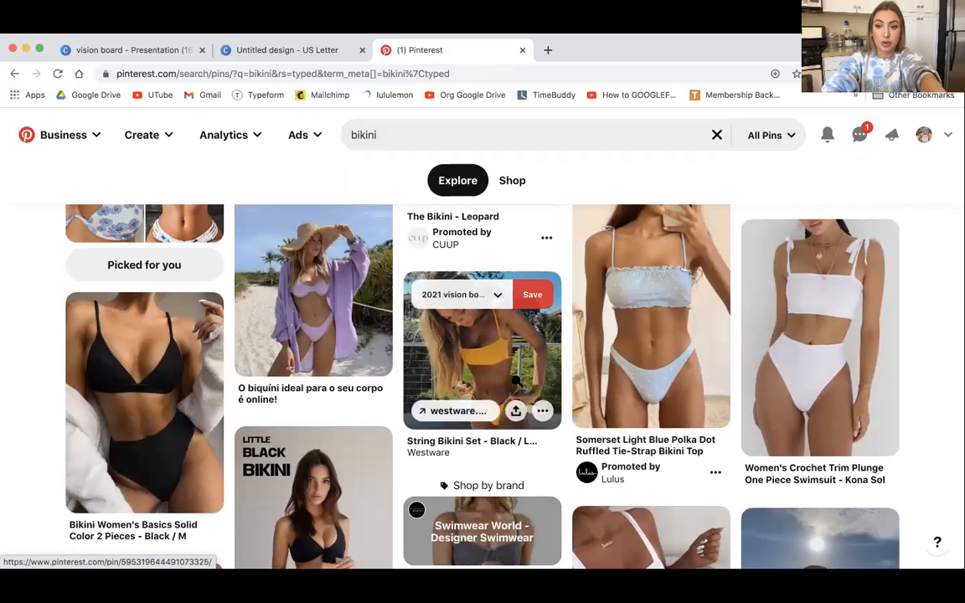
Search the pins for "female muscle"
click(385, 140)
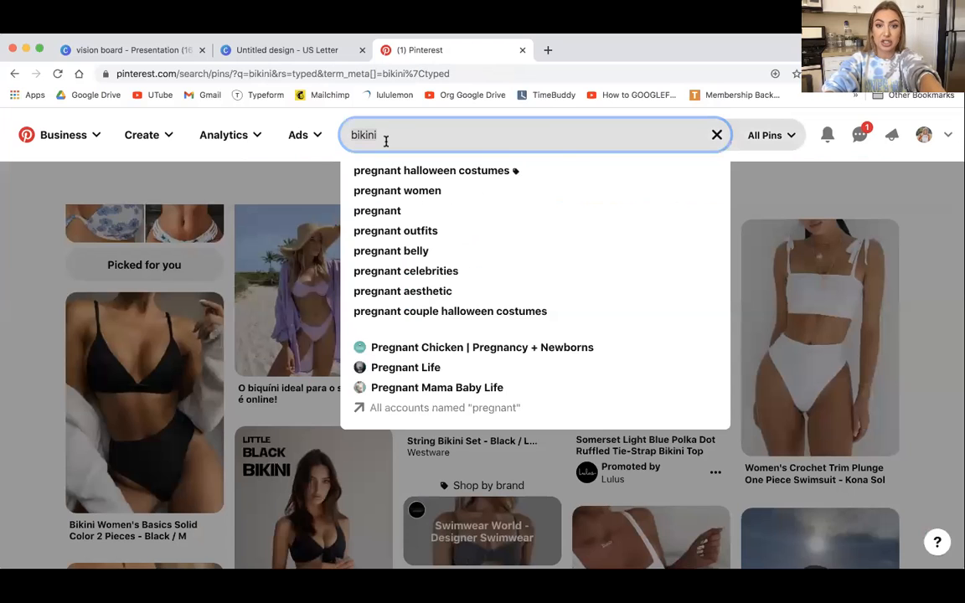
text(g)
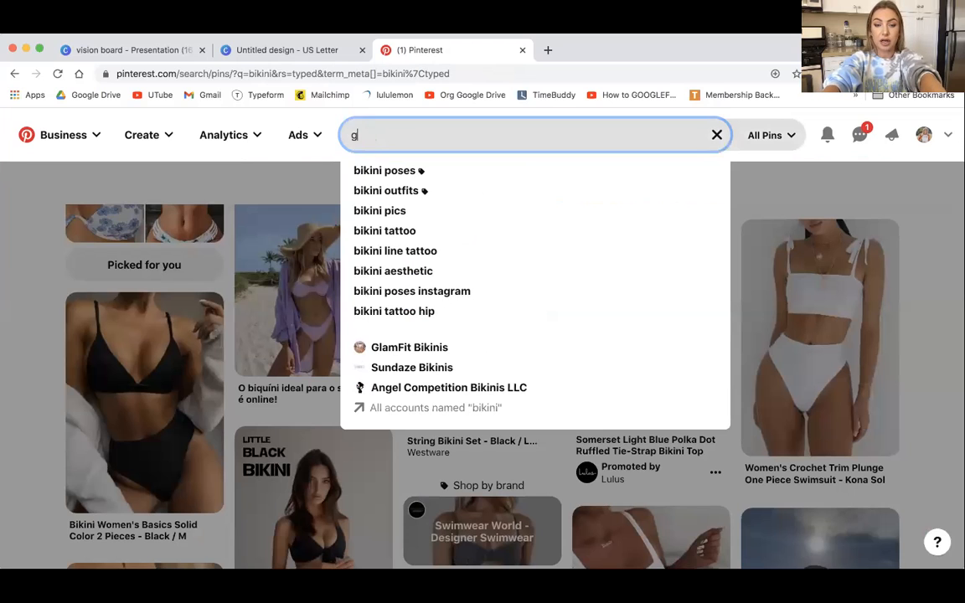
text(a)
key(BackSpace)
key(BackSpace)
text(femake)
key(BackSpace)
key(BackSpace)
key(BackSpace)
text(le muscle)
key(Return)
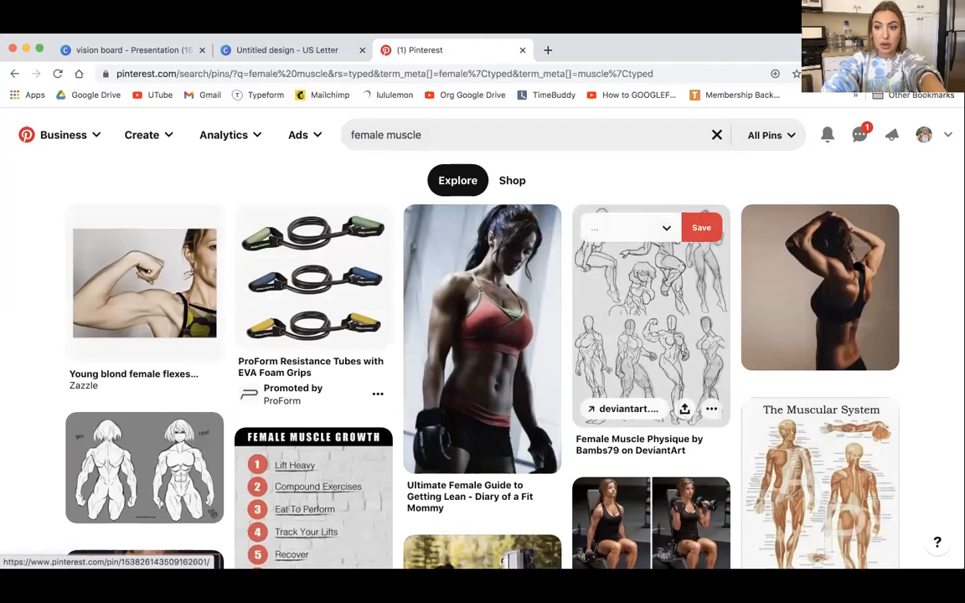
Look through the female muscle results for fitness images
scroll(841, 277, down, 5)
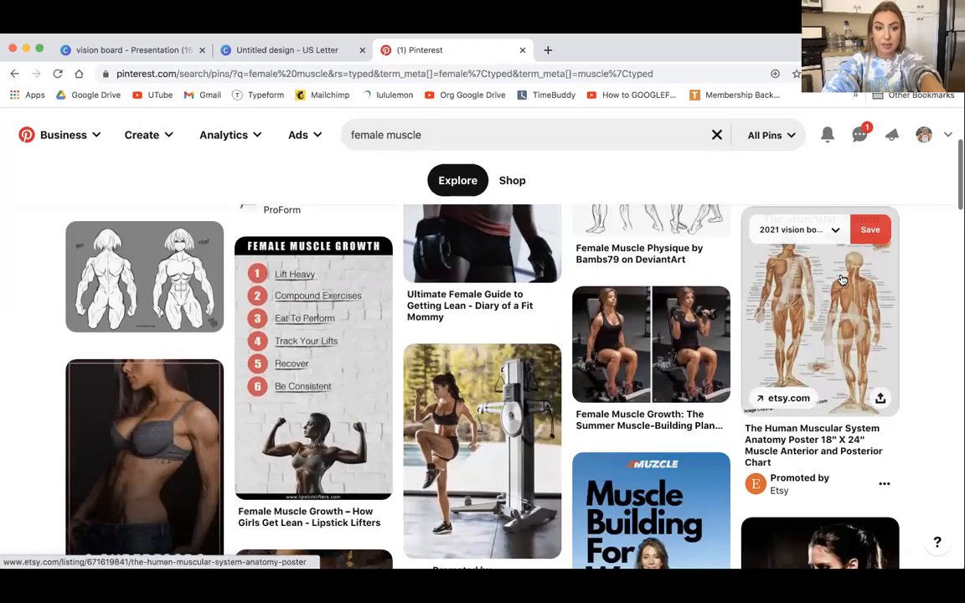
scroll(841, 279, down, 8)
scroll(841, 276, down, 1)
scroll(841, 276, down, 3)
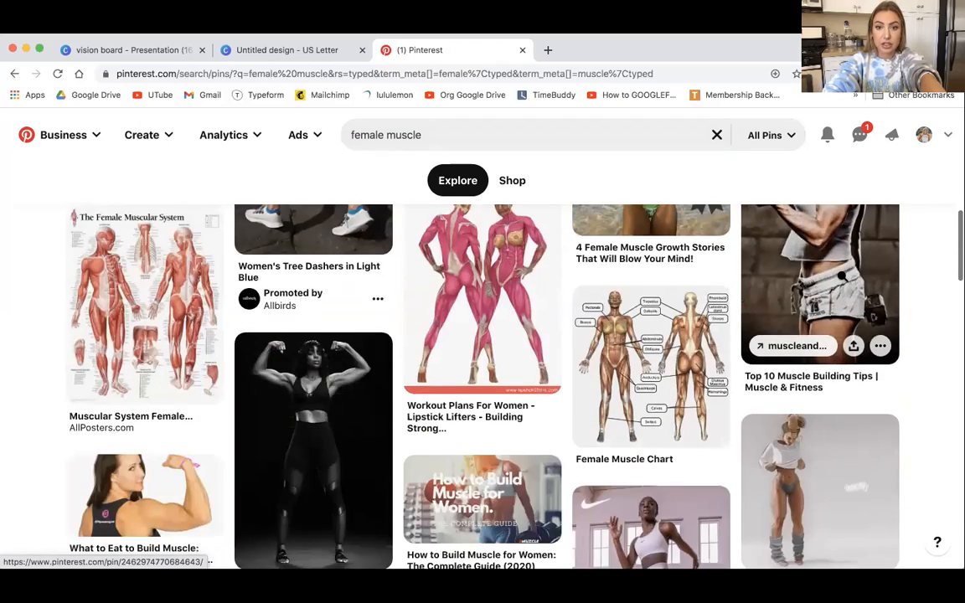
scroll(841, 277, down, 5)
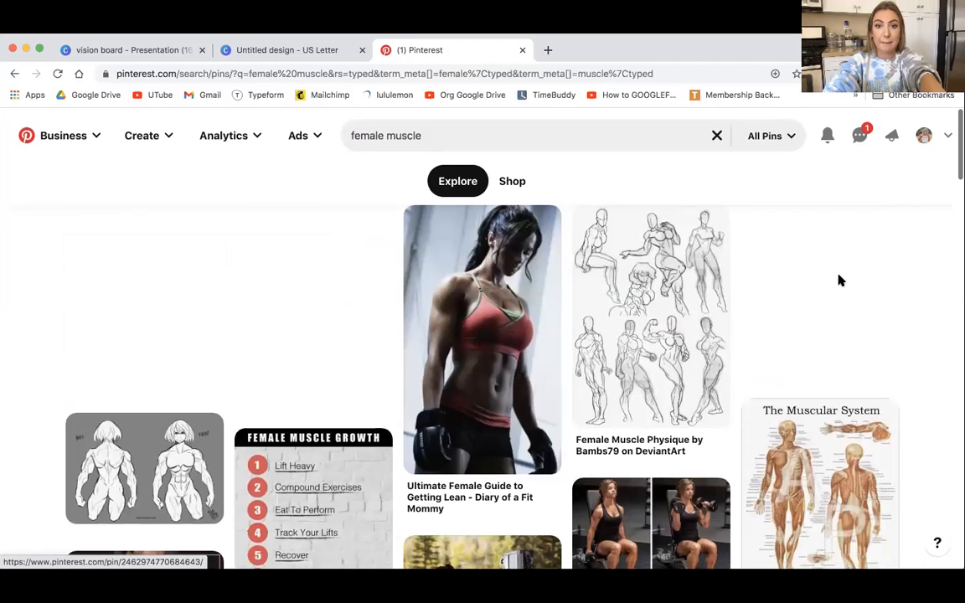
Search the pins for "porsche" and look through the car images
click(456, 132)
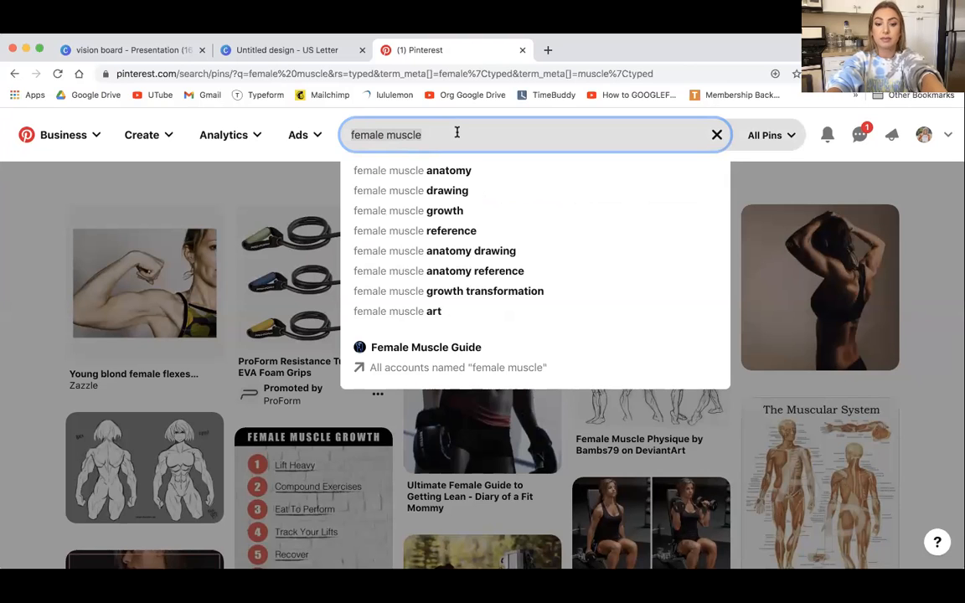
key(super+a)
text(porsche)
key(Return)
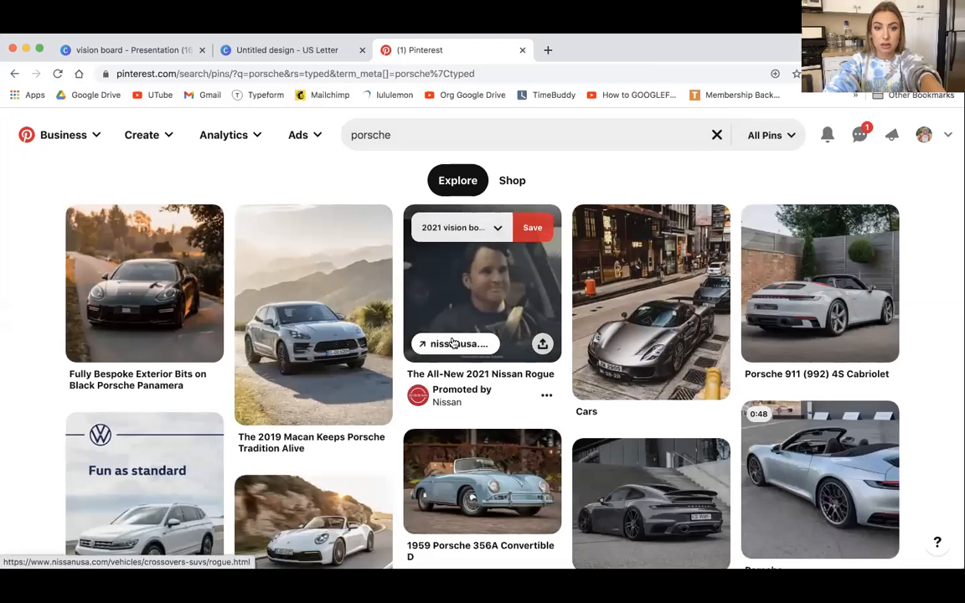
scroll(308, 335, down, 2)
scroll(308, 315, down, 4)
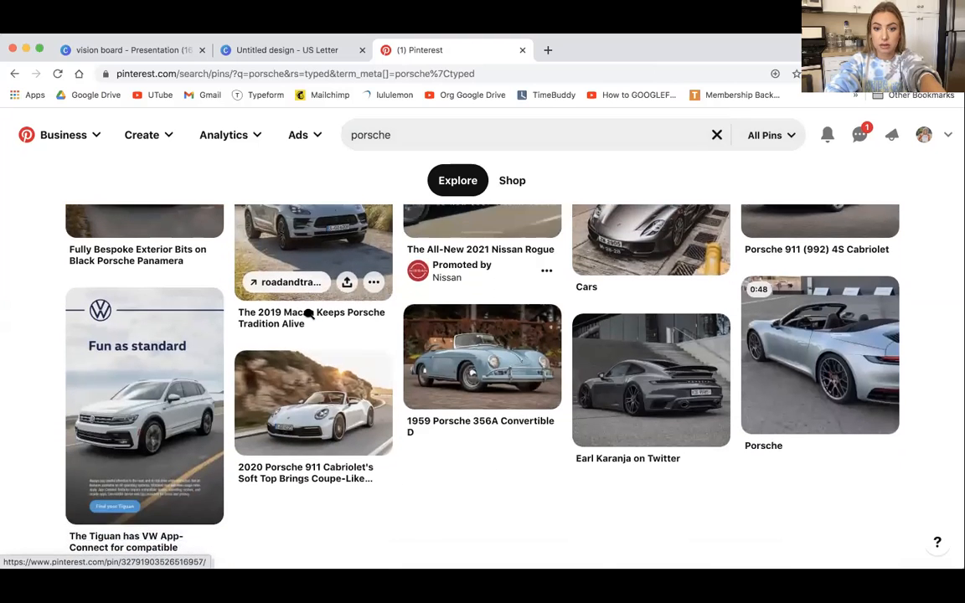
scroll(312, 317, down, 10)
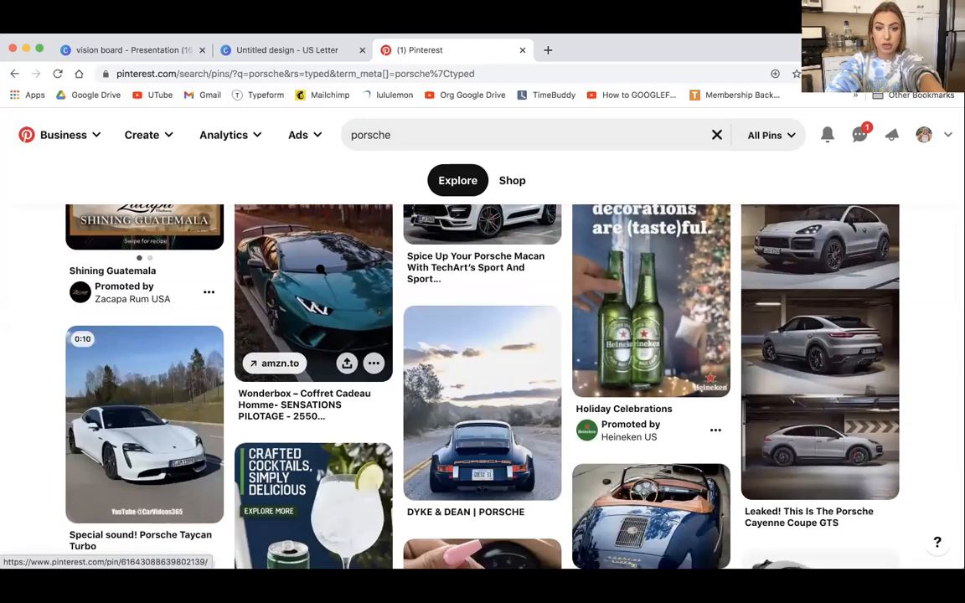
scroll(321, 274, down, 5)
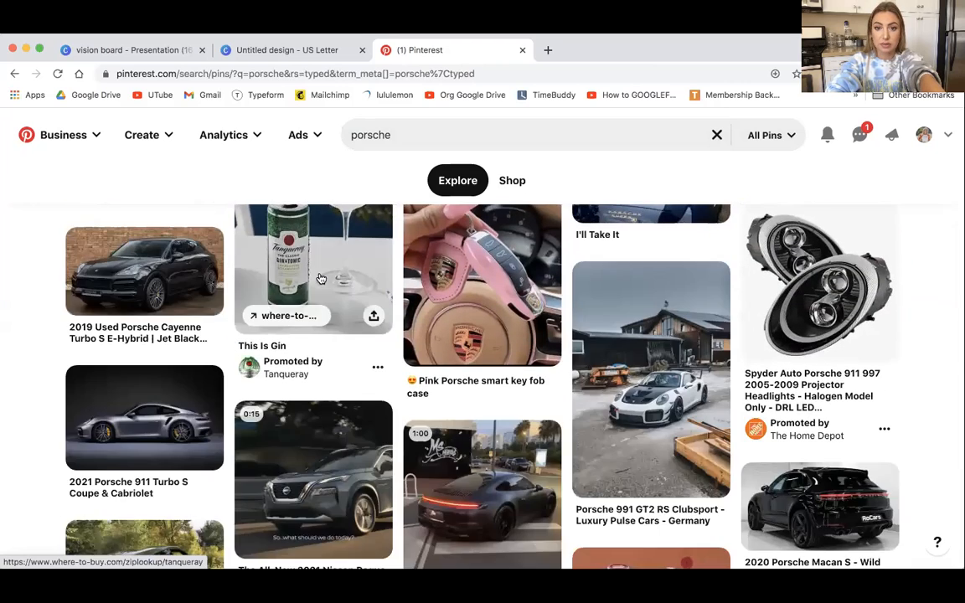
scroll(321, 278, down, 3)
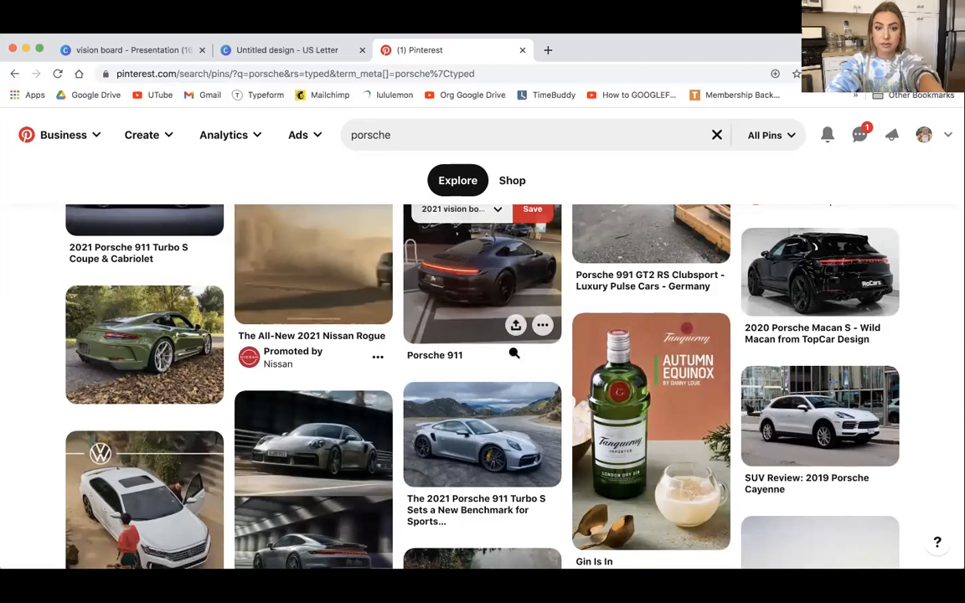
scroll(514, 352, down, 2)
scroll(515, 353, down, 1)
scroll(512, 357, up, 3)
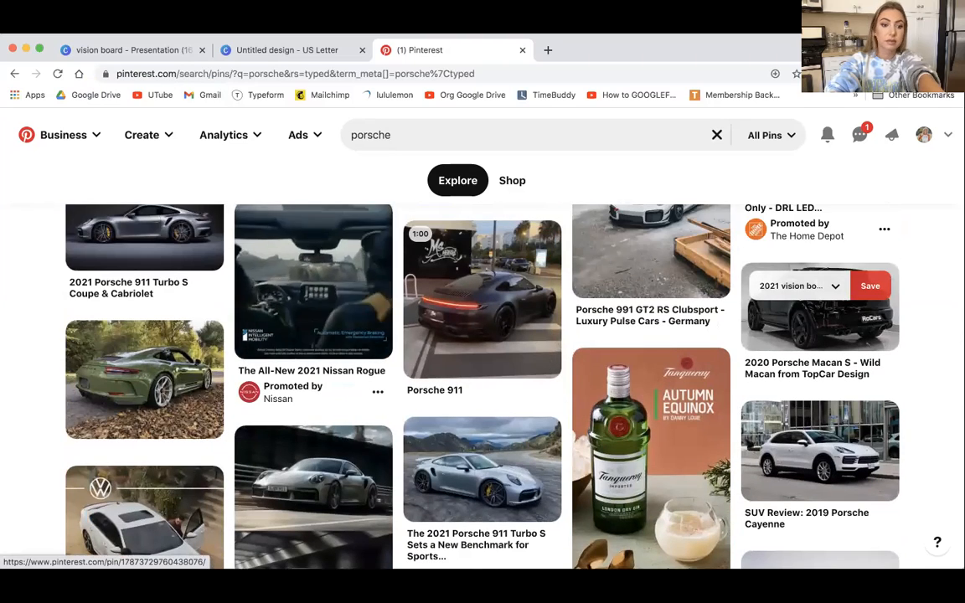
Search the pins for "house goals"
click(401, 135)
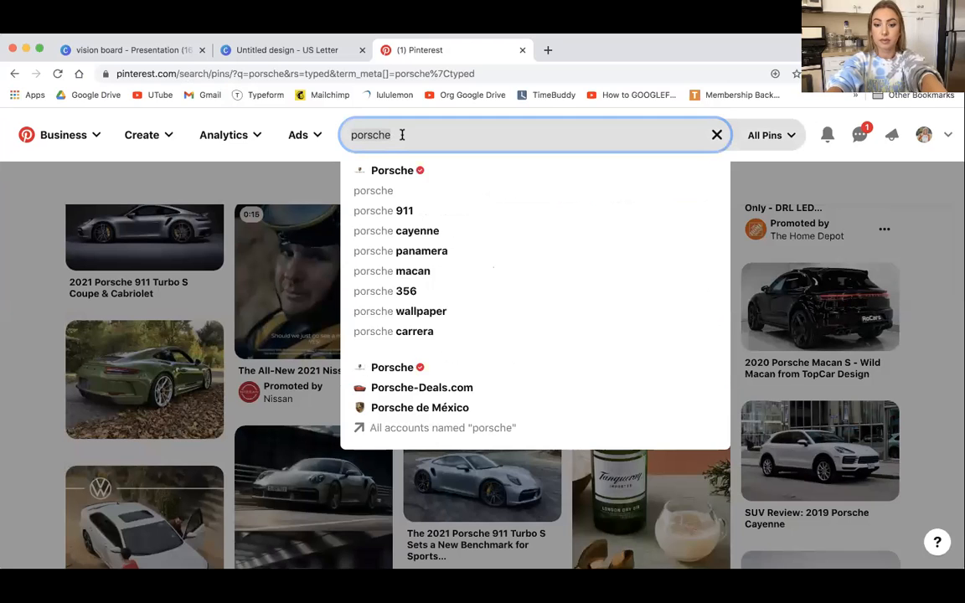
text(house goals)
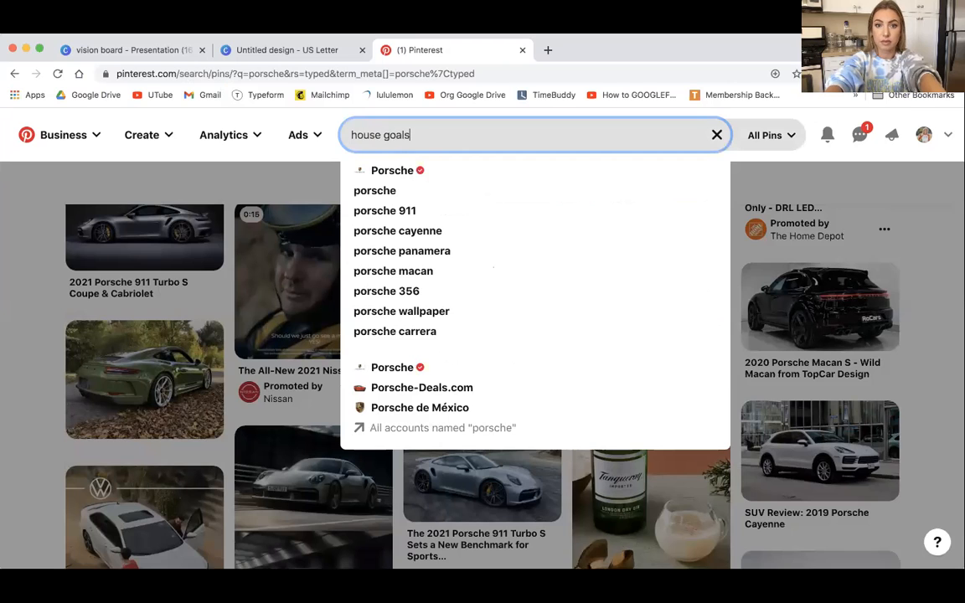
key(Return)
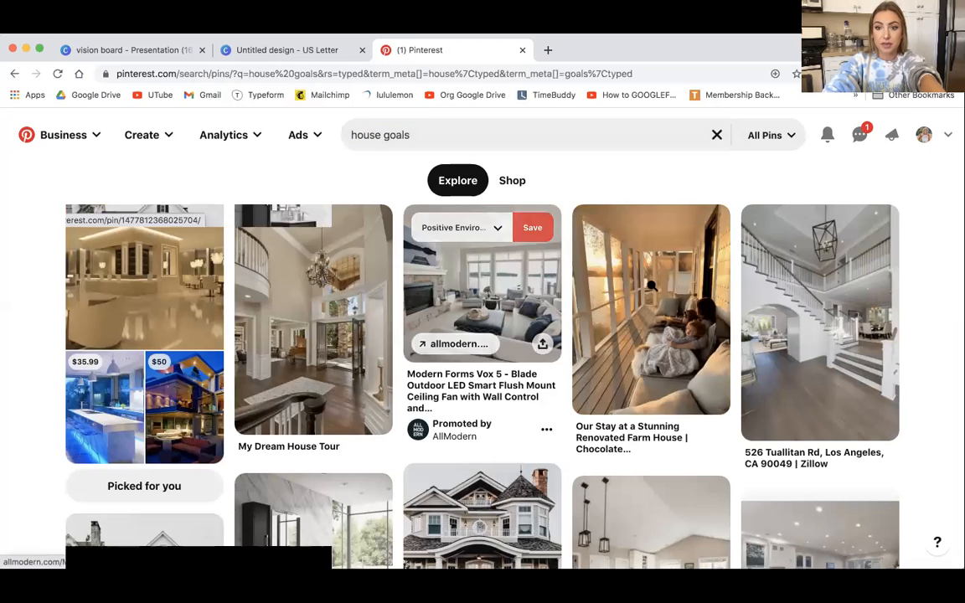
Look through the house goals results for home images
scroll(432, 314, down, 3)
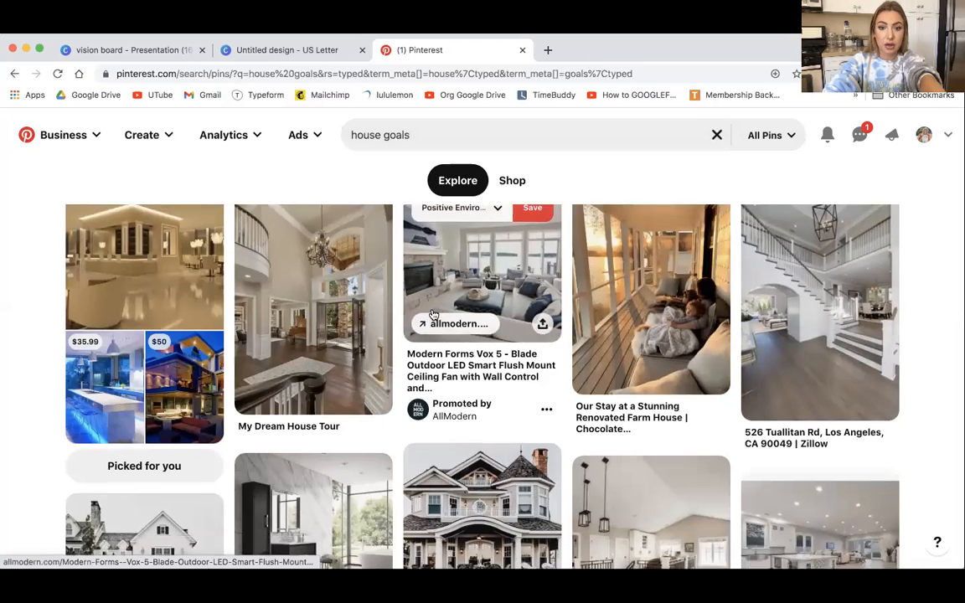
scroll(432, 310, down, 2)
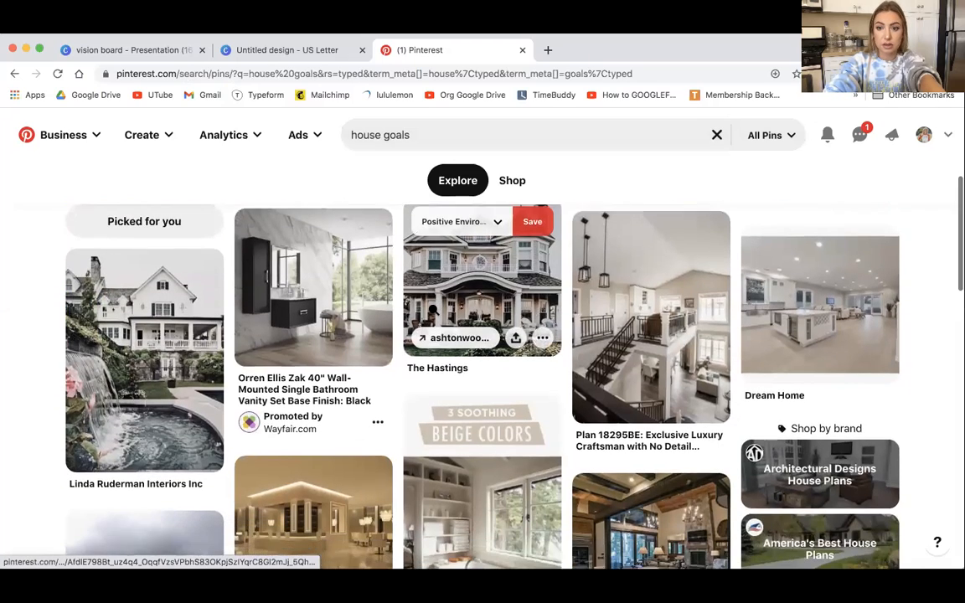
scroll(433, 314, down, 2)
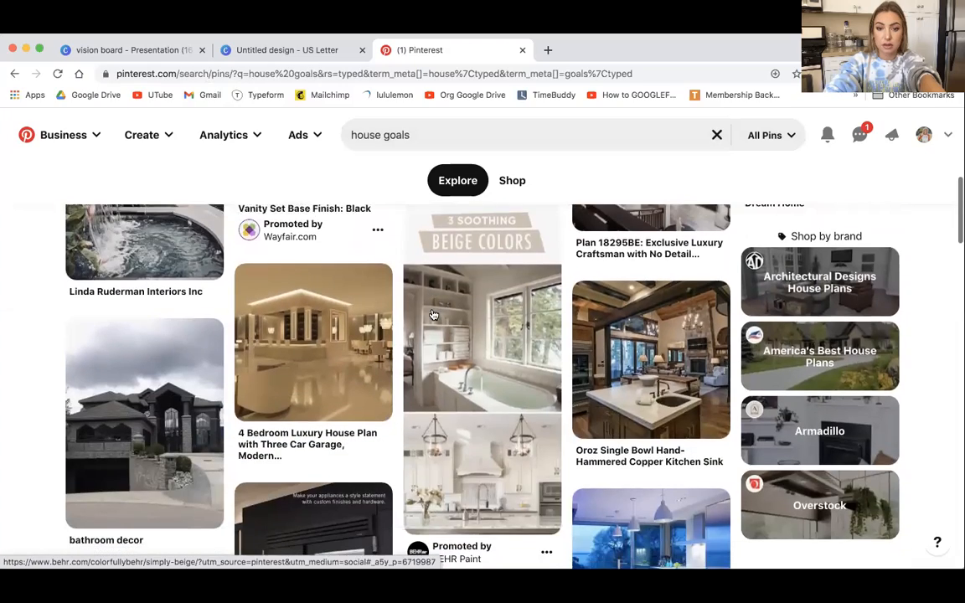
scroll(462, 323, down, 5)
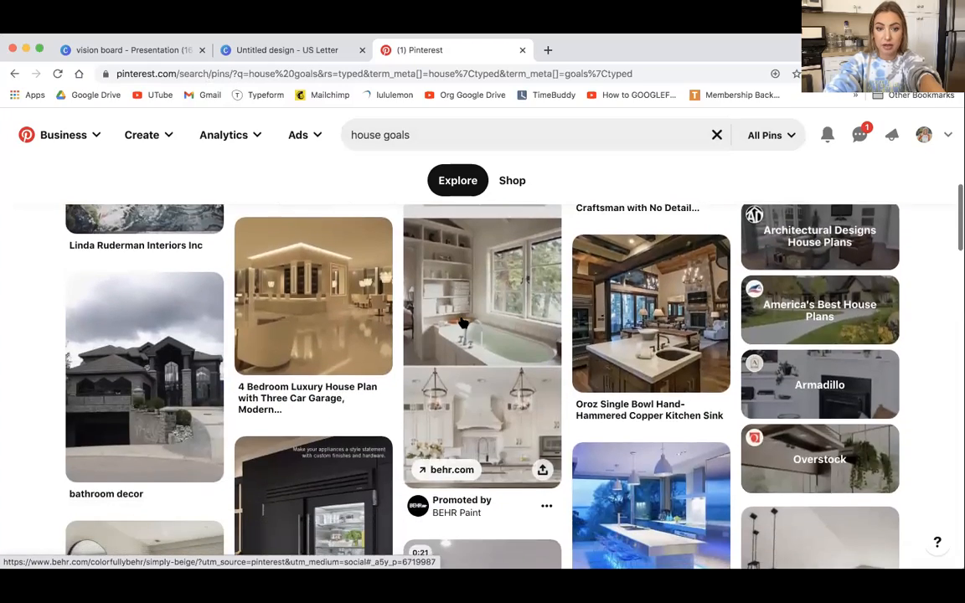
scroll(462, 322, up, 13)
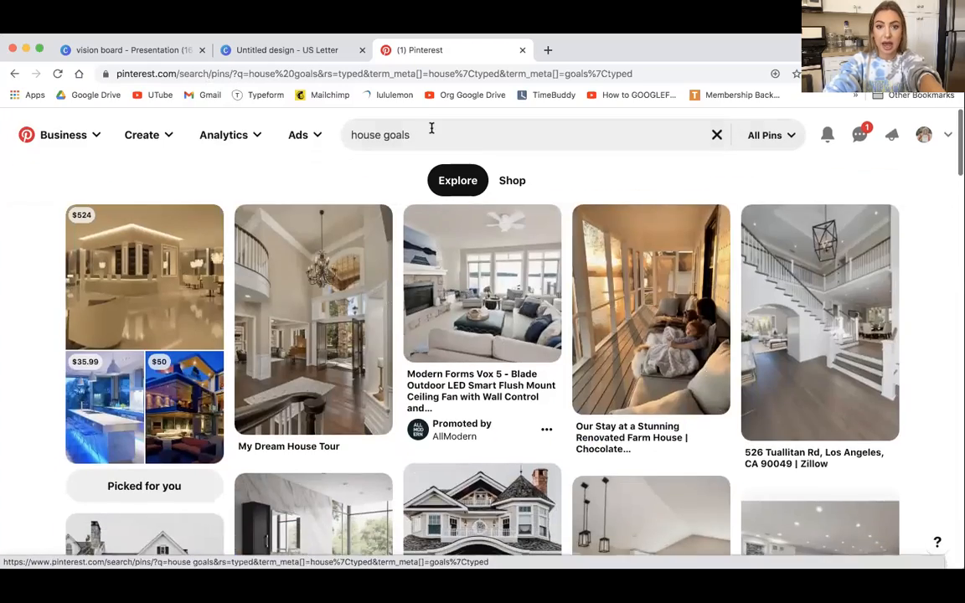
Search the pins for "bath tub" and look through the bathroom images
click(429, 132)
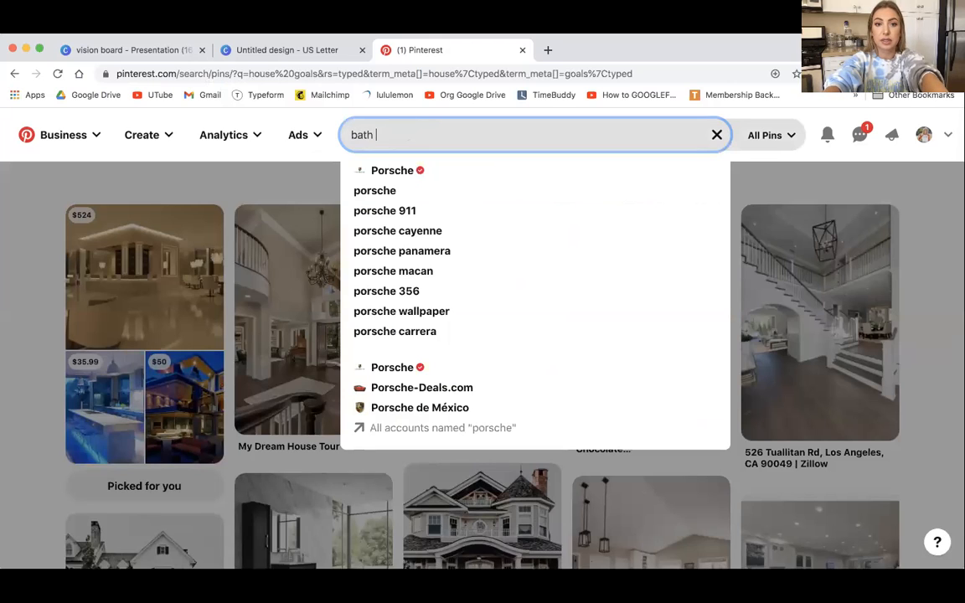
text(bath tub)
key(Return)
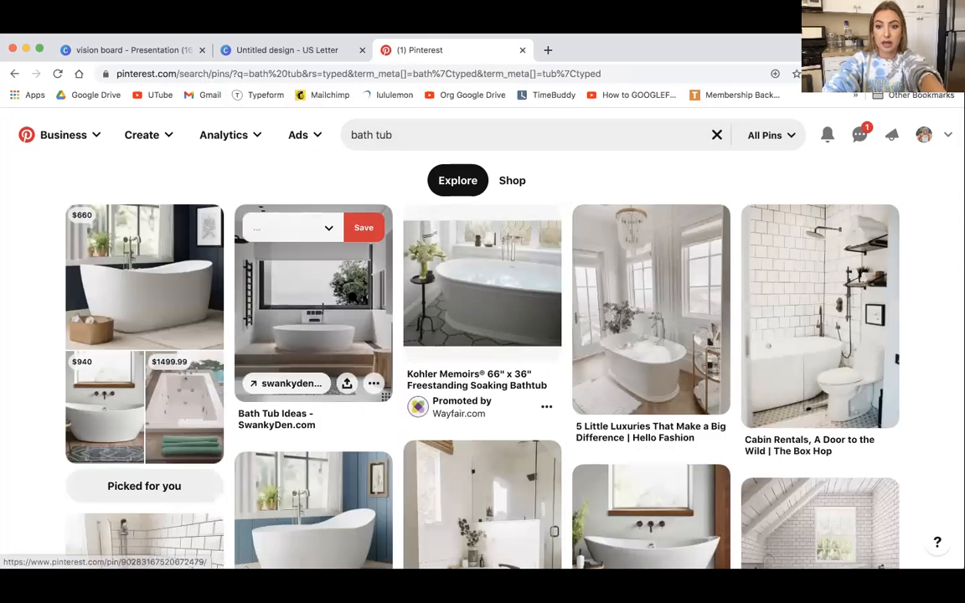
scroll(354, 297, down, 1)
scroll(656, 318, up, 1)
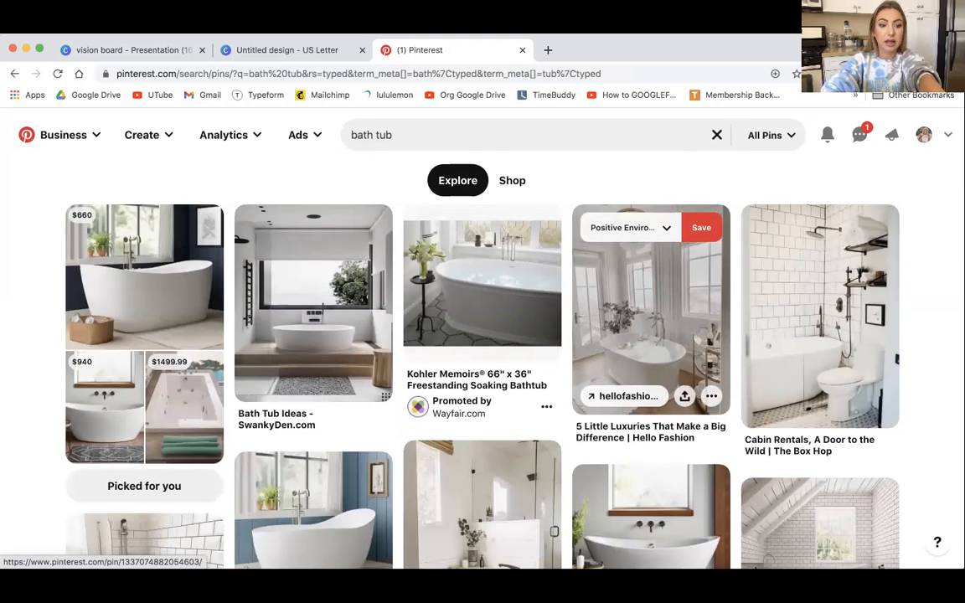
Search the pins for "dream closet" and look through the closet images
click(397, 128)
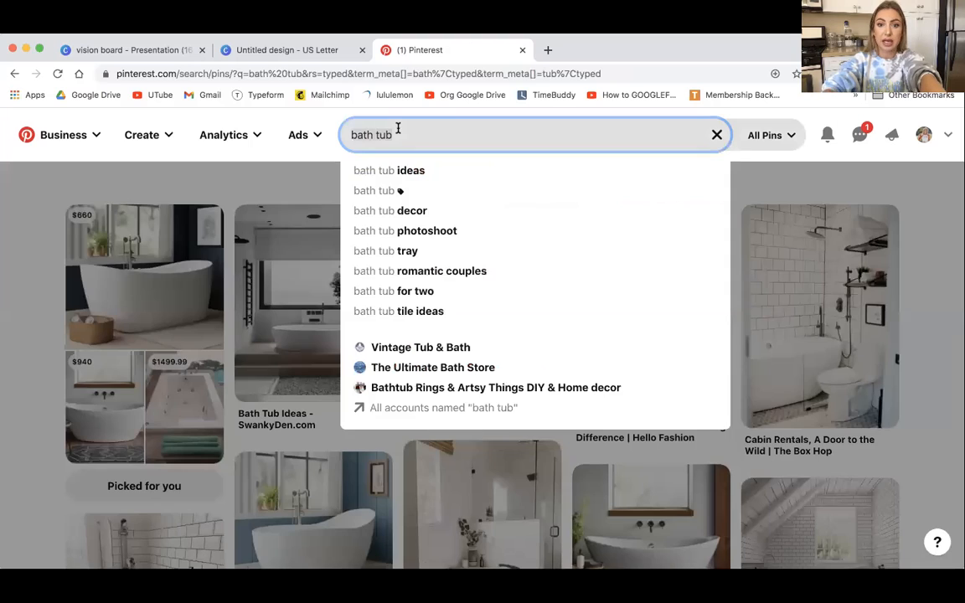
key(super+a)
text(big)
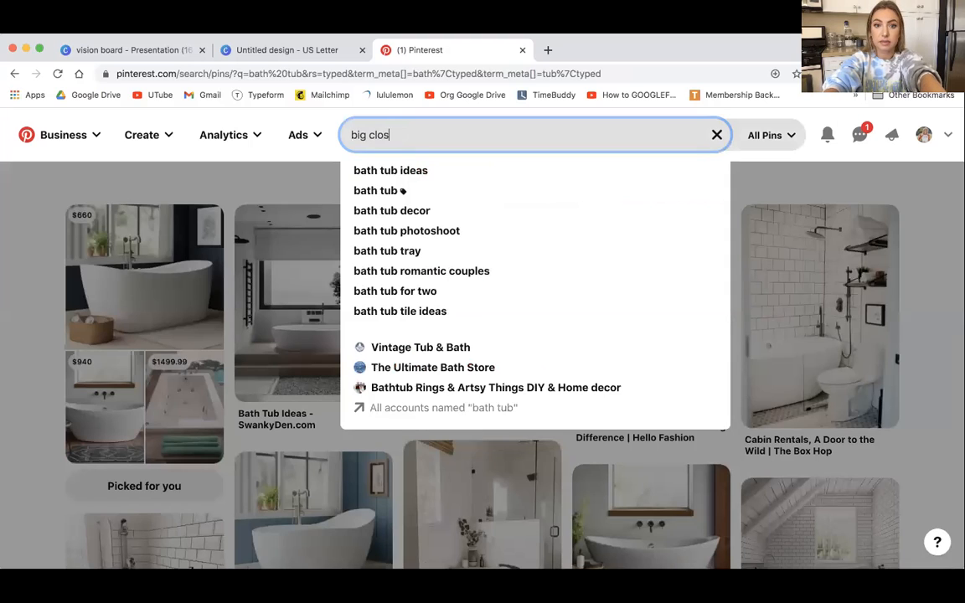
key(BackSpace)
key(BackSpace)
text(drea)
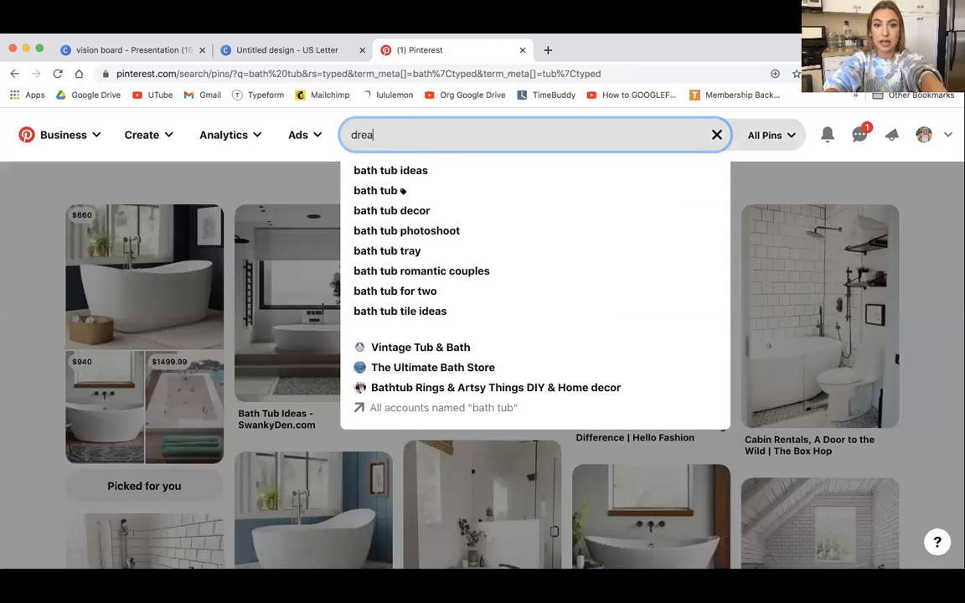
text(m closet)
key(Return)
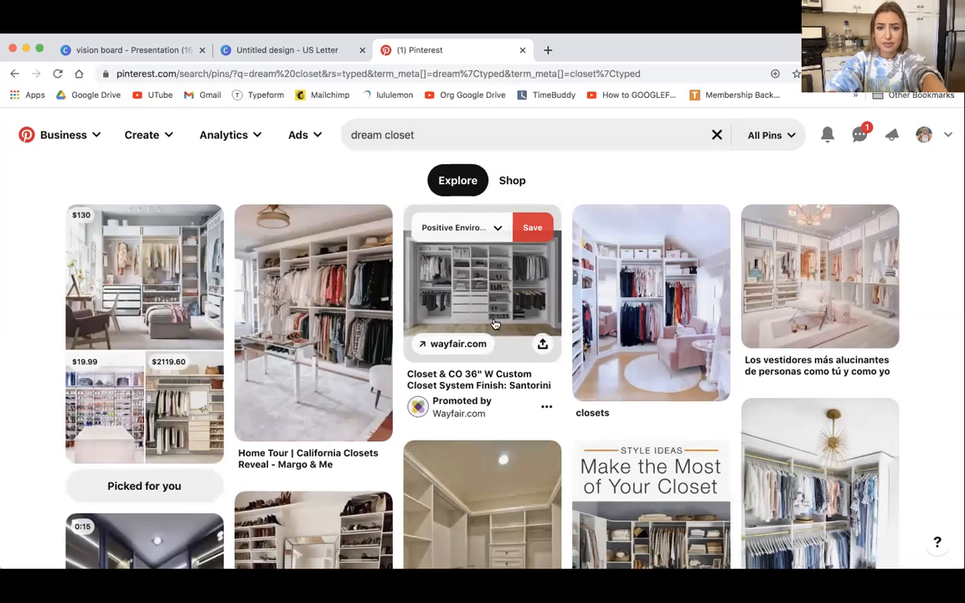
scroll(517, 349, down, 1)
scroll(518, 349, down, 2)
scroll(517, 350, up, 2)
scroll(517, 349, up, 1)
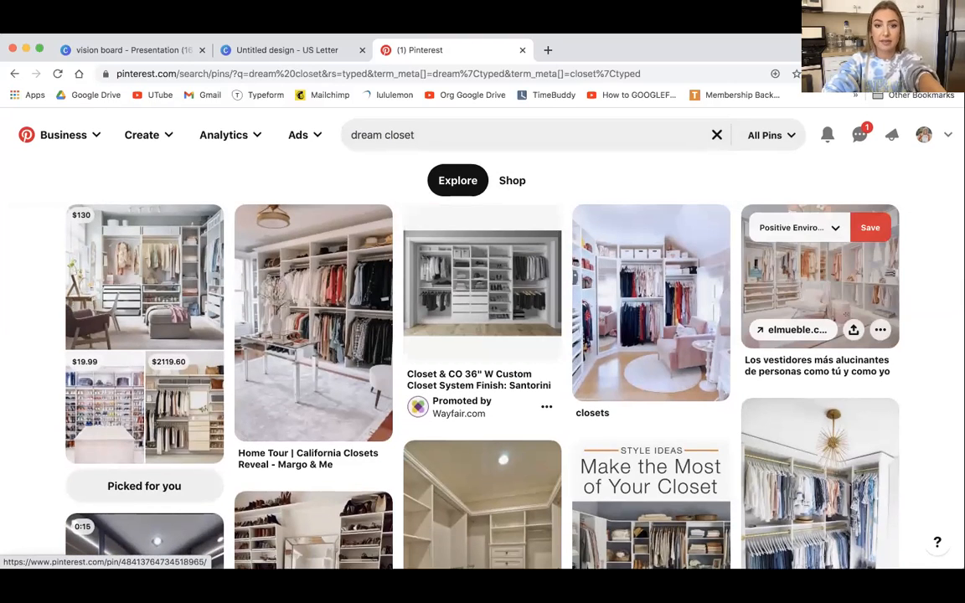
Search the pins for "luxury" and look through the images
click(401, 135)
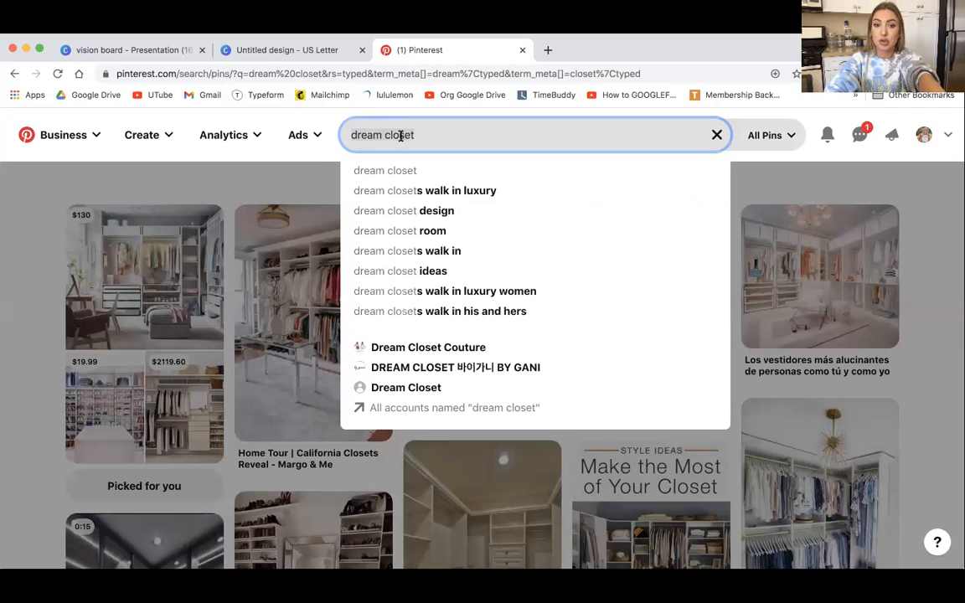
key(super+a)
key(BackSpace)
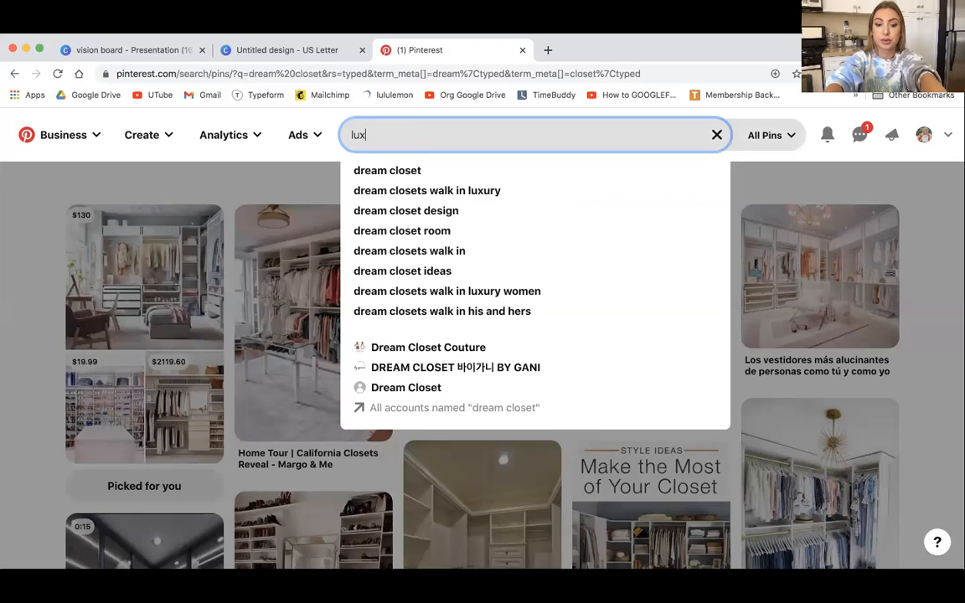
key(Return)
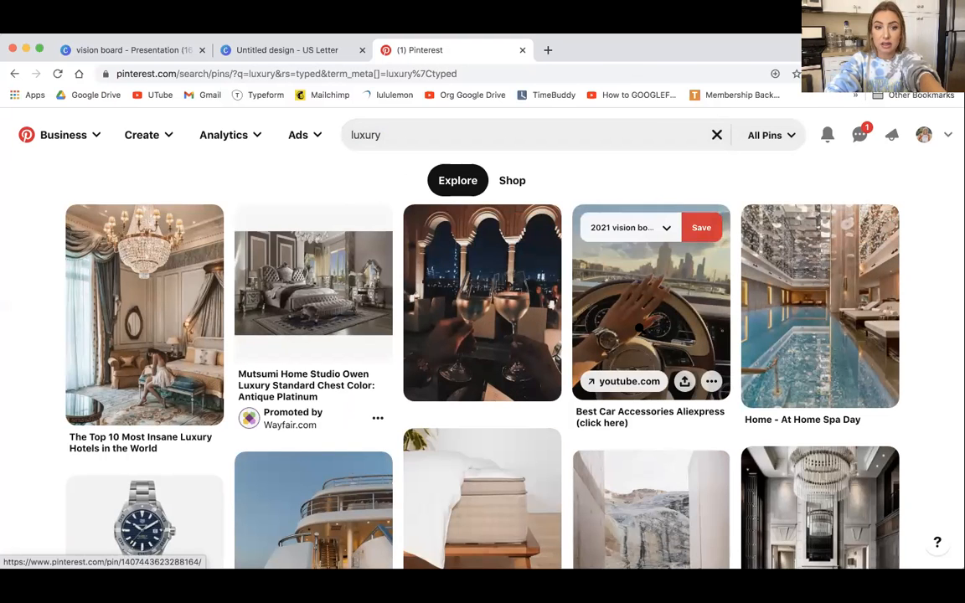
scroll(640, 328, down, 3)
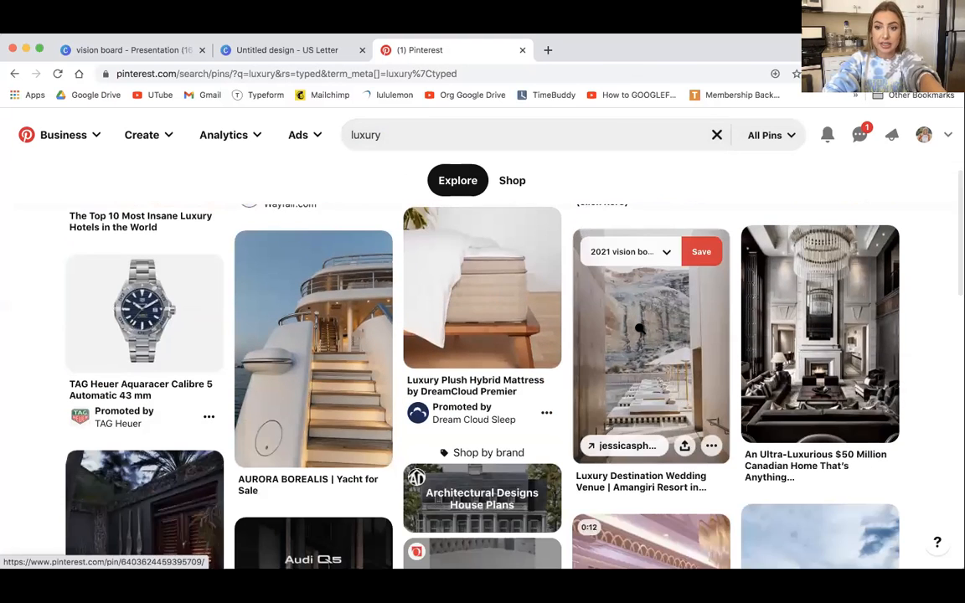
scroll(639, 327, down, 5)
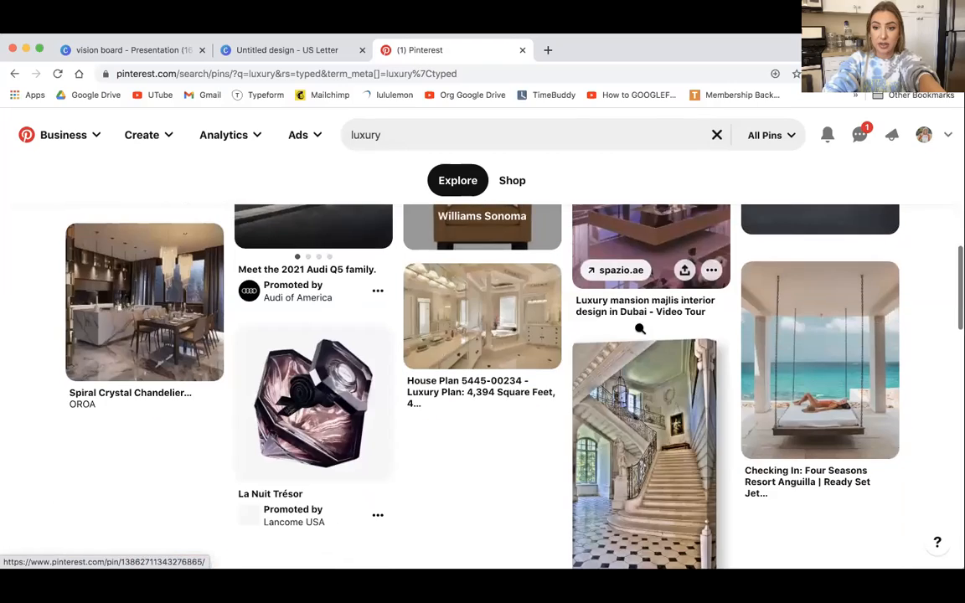
scroll(640, 329, down, 2)
scroll(640, 331, up, 10)
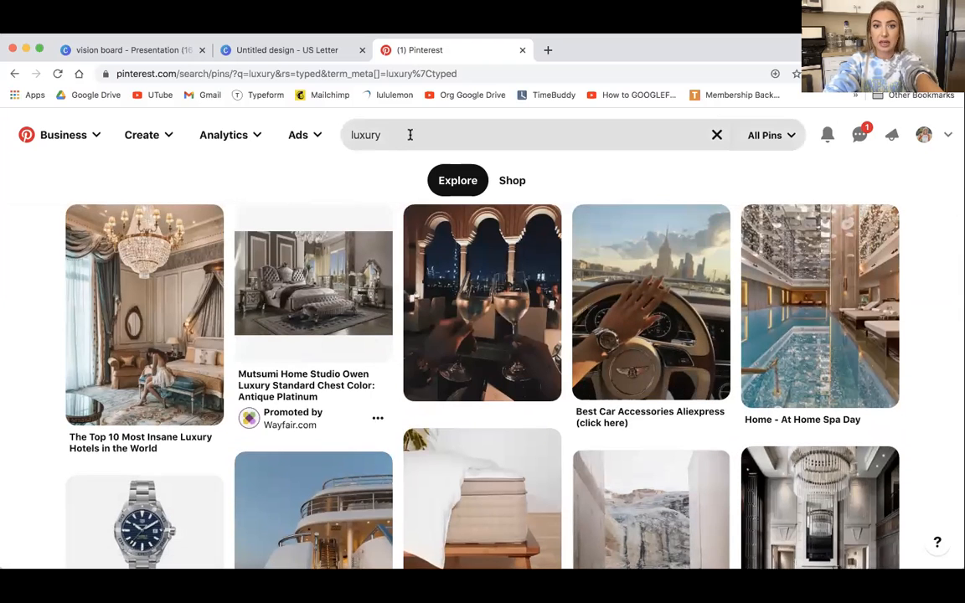
Switch to the untitled US Letter design in Canva and upload the saved vision board images
click(303, 53)
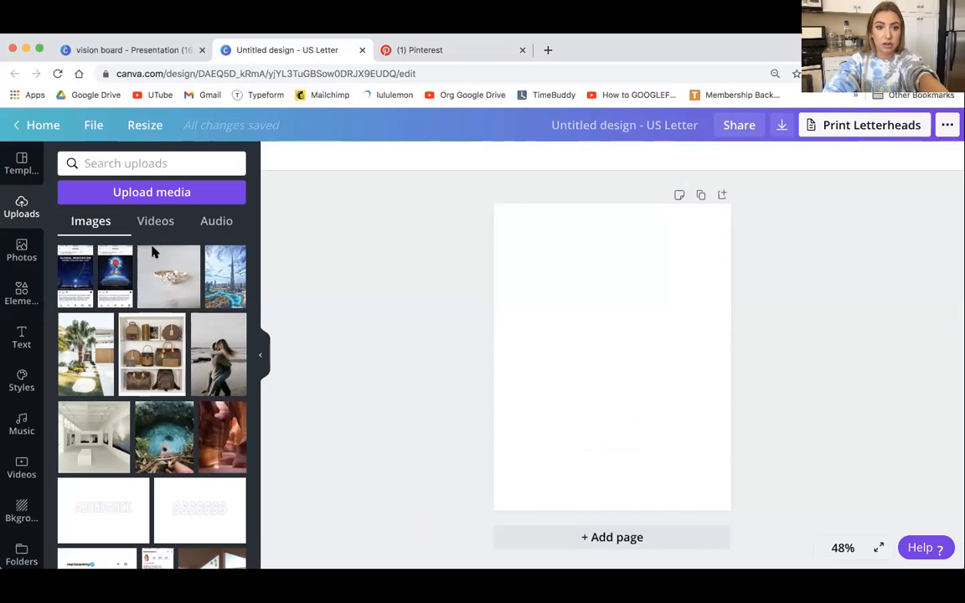
drag(115, 383, 108, 403)
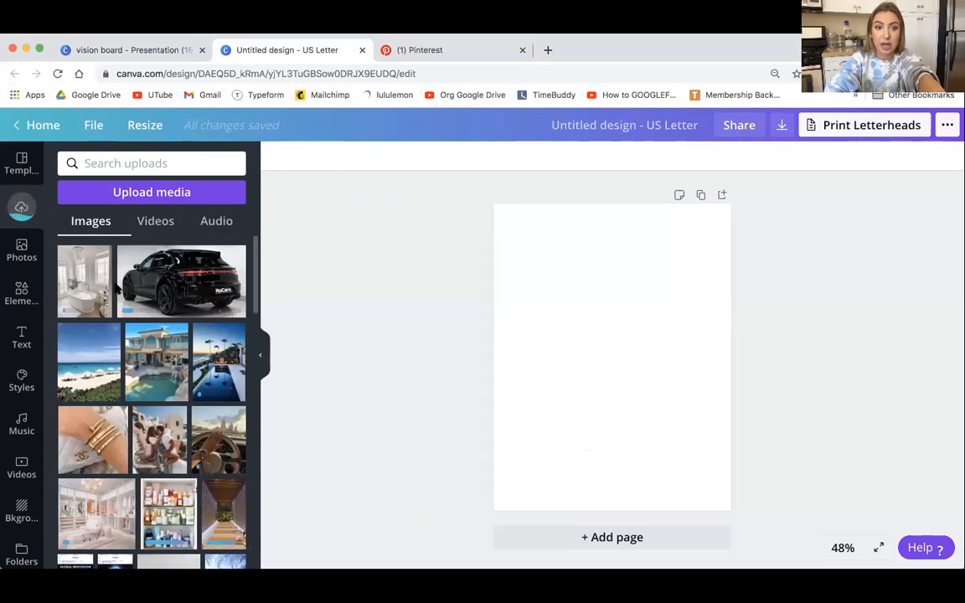
scroll(175, 431, down, 5)
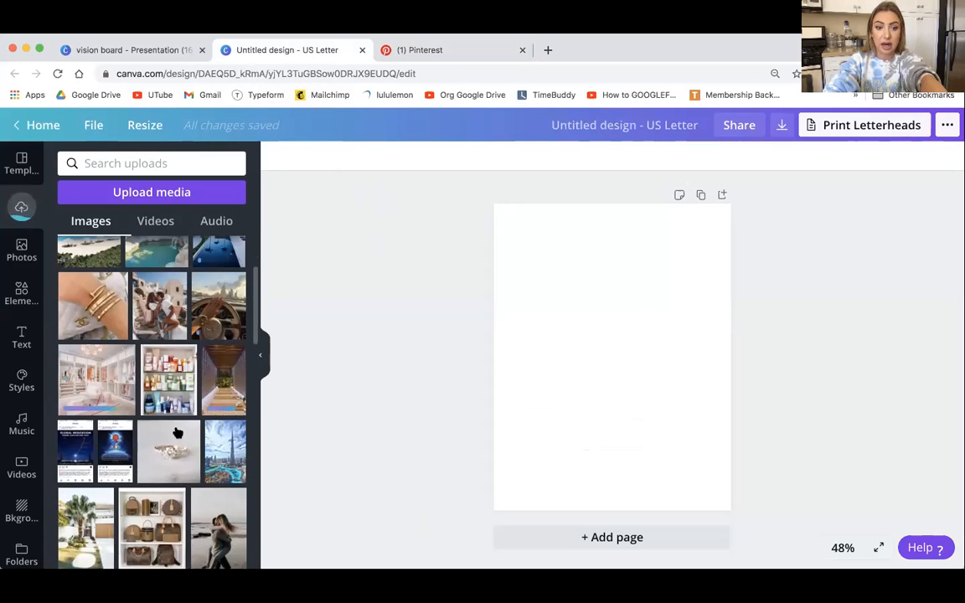
scroll(178, 432, up, 3)
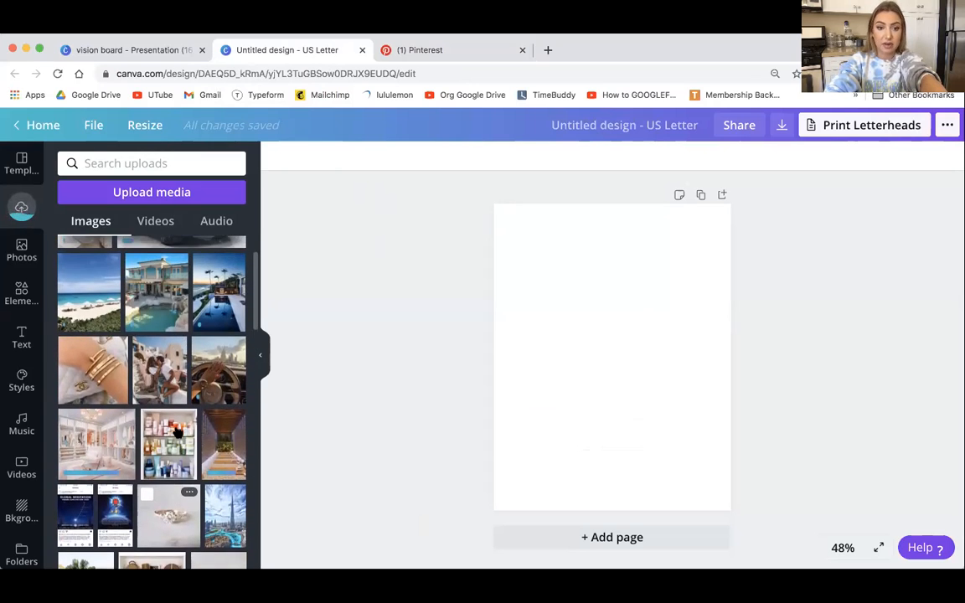
scroll(177, 431, up, 1)
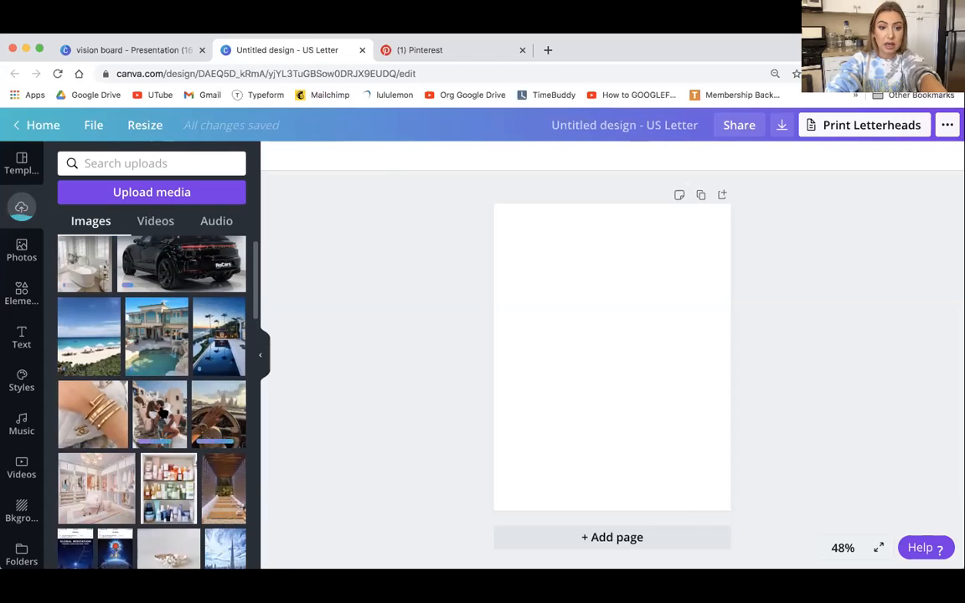
Add the photo of the kissing couple to the blank page, shrink it and place it right of the page's centre
click(164, 412)
drag(676, 274, 622, 343)
drag(586, 379, 673, 356)
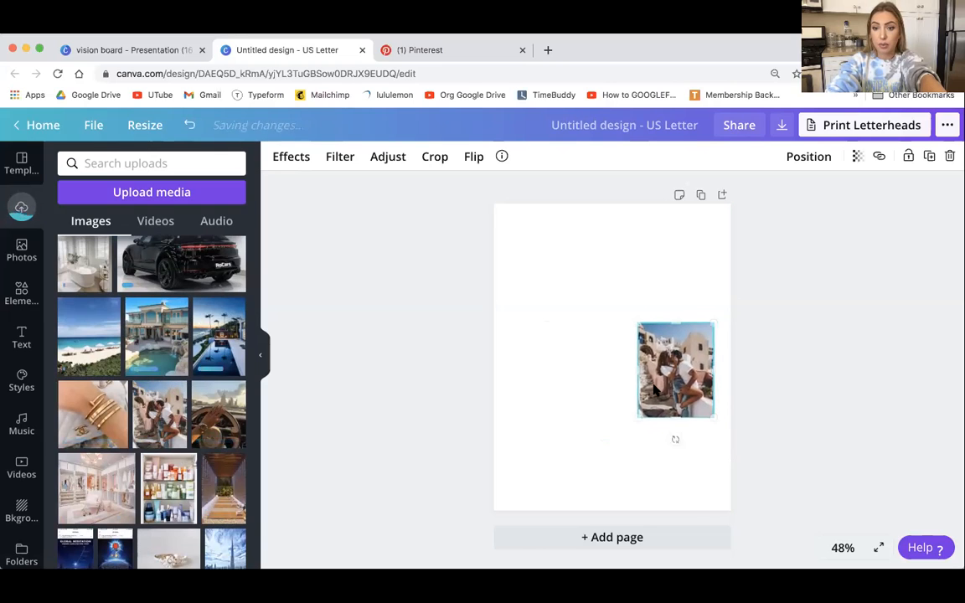
drag(626, 428, 621, 438)
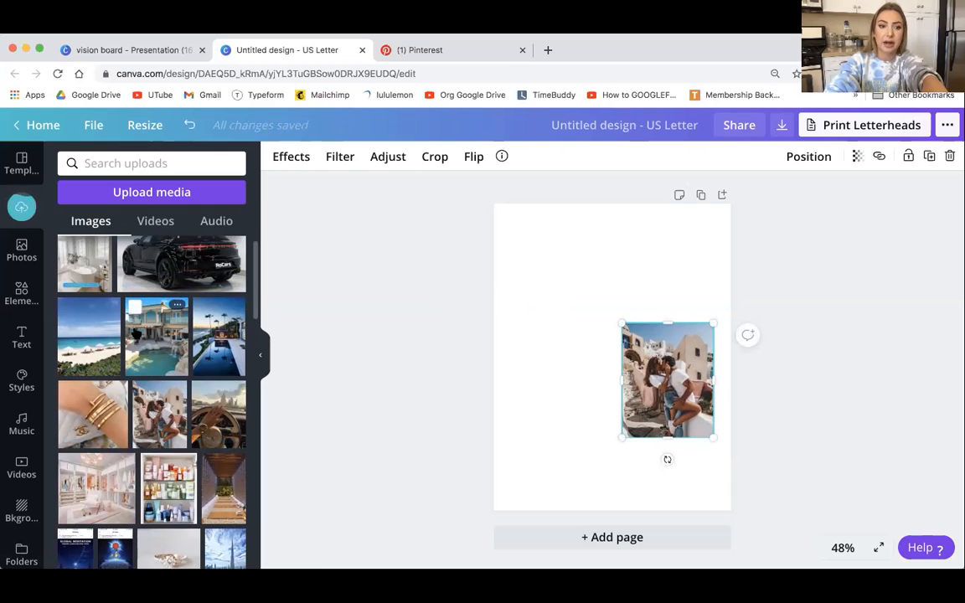
Add the beach photo to the page, crop away part of its sky, and shrink it near the page's lower-left corner
drag(111, 302, 558, 407)
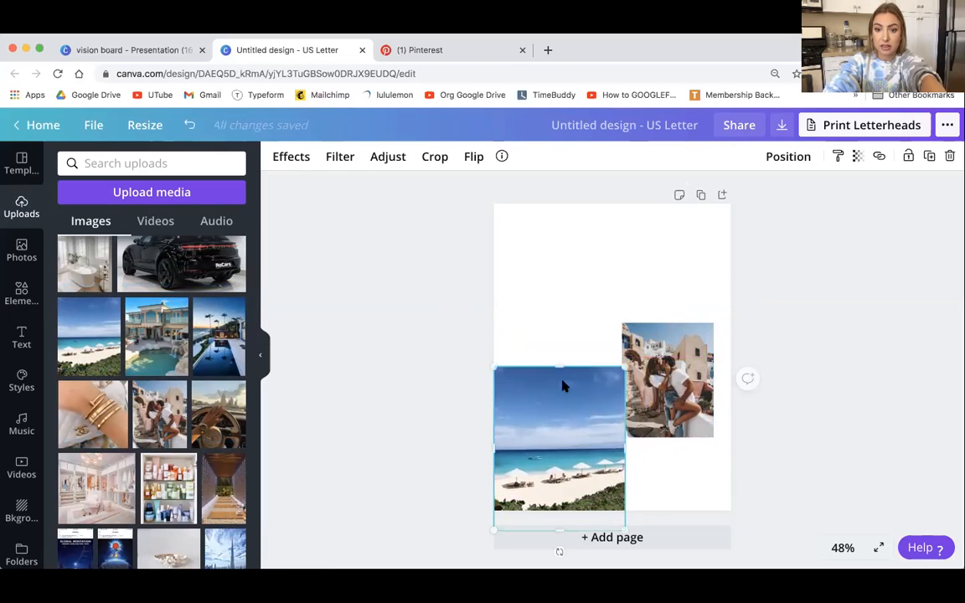
drag(562, 366, 562, 416)
drag(624, 529, 604, 500)
drag(565, 463, 572, 468)
Add the gold bracelets photo, crop it from above, and shrink it to fit between the couple photo and the beach photo
click(841, 547)
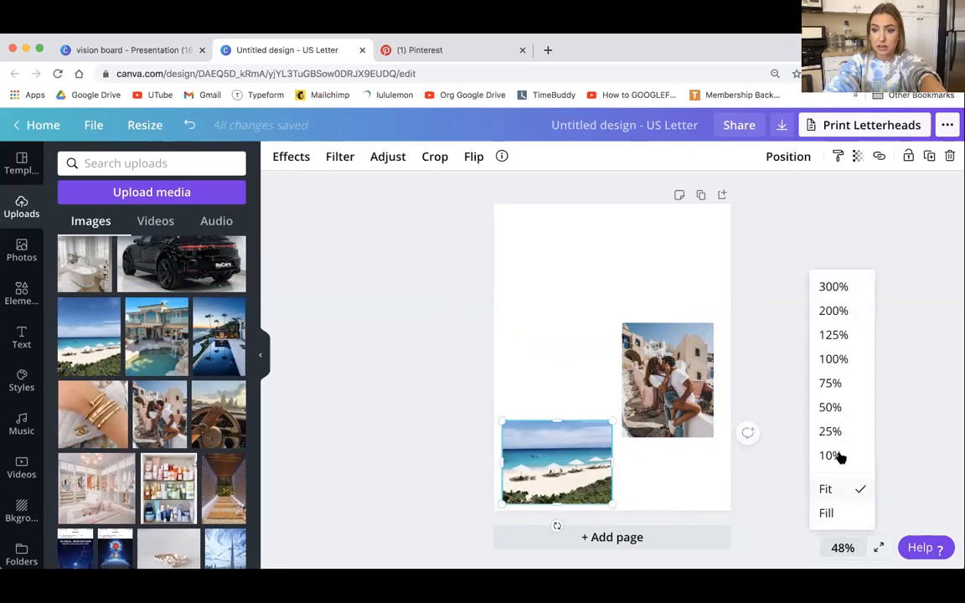
click(840, 384)
click(842, 547)
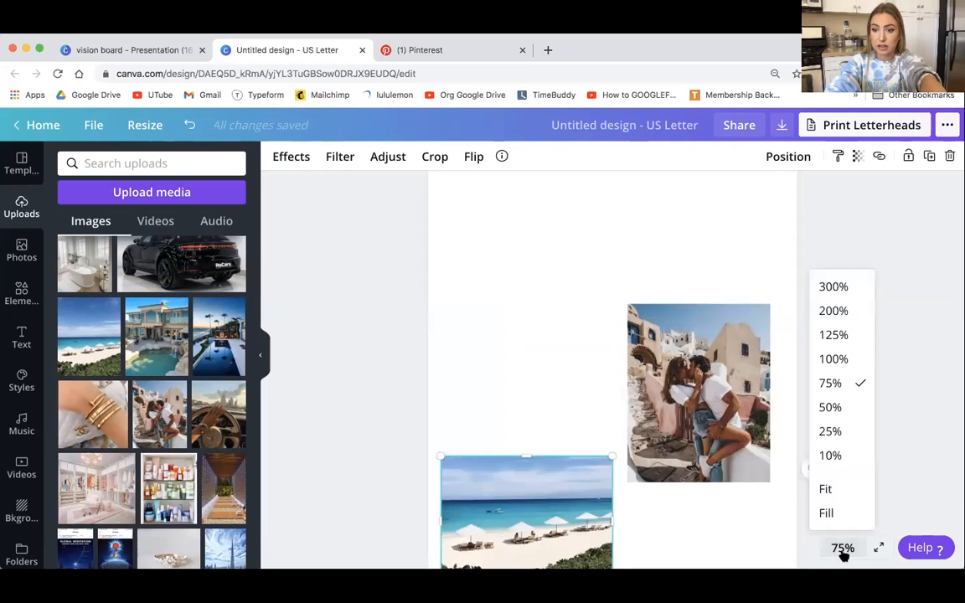
click(838, 407)
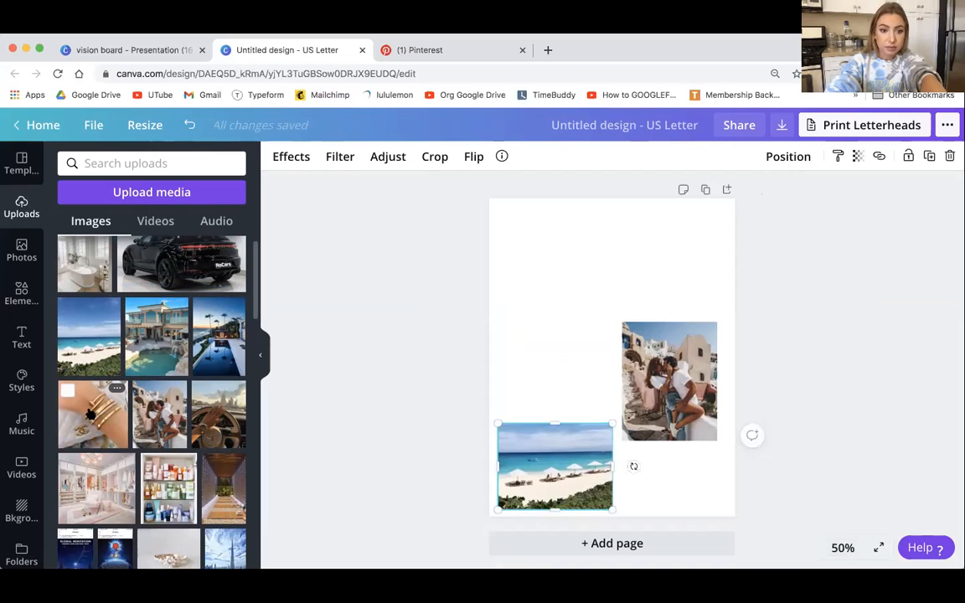
drag(90, 414, 612, 357)
drag(540, 350, 568, 351)
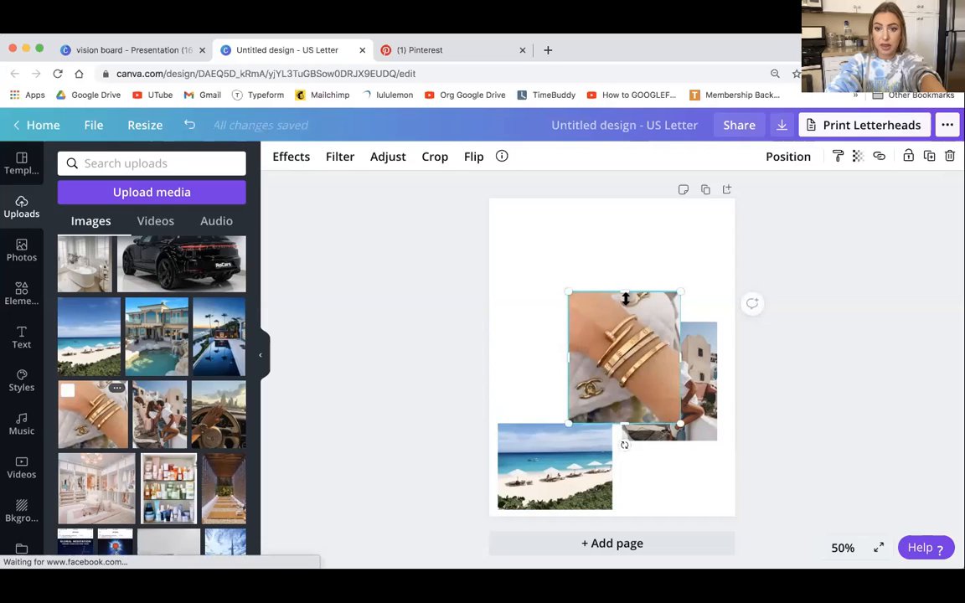
drag(625, 298, 625, 303)
drag(626, 420, 563, 389)
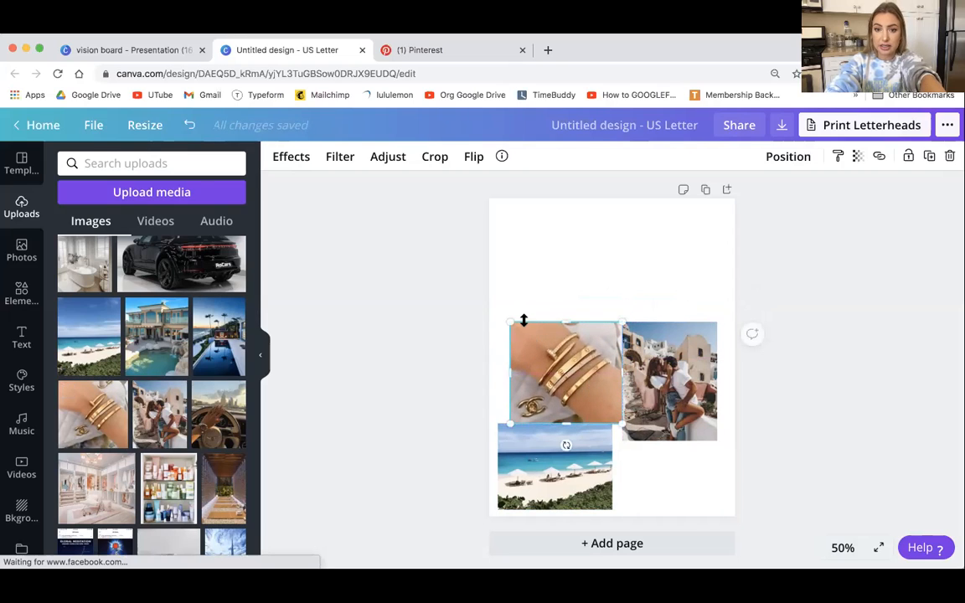
drag(508, 322, 540, 350)
drag(579, 390, 577, 389)
Move the beach photo flush into the page's lower-left corner and rest the bracelets photo on its upper edge
drag(582, 463, 539, 475)
drag(593, 401, 593, 408)
Align the couple photo's lower edge with the bracelets photo and enlarge it to reach the page's right edge
click(697, 404)
mouse_move(681, 388)
mouse_down()
mouse_move(699, 388)
mouse_move(675, 436)
mouse_move(675, 360)
mouse_move(685, 377)
mouse_up()
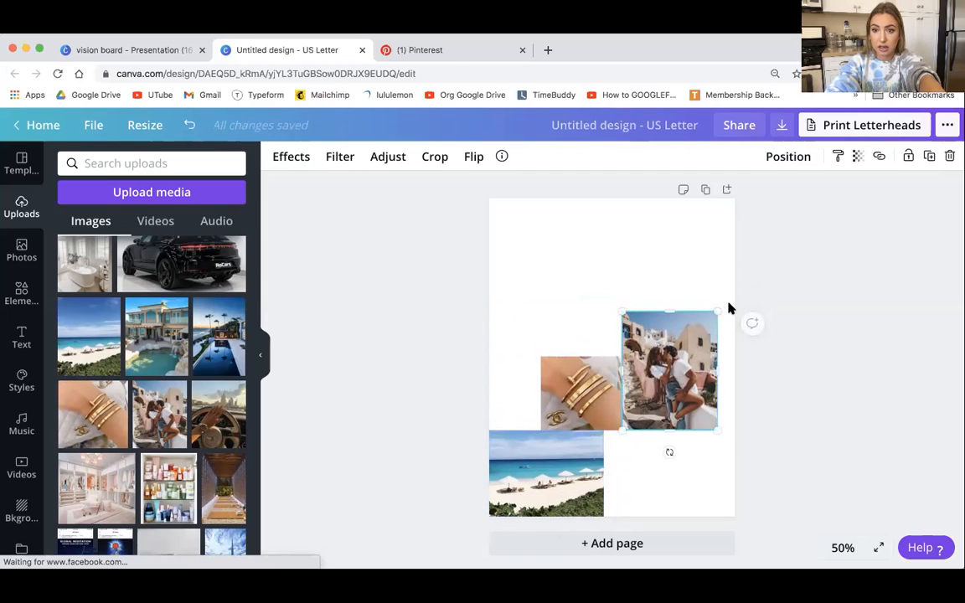
drag(727, 302, 741, 295)
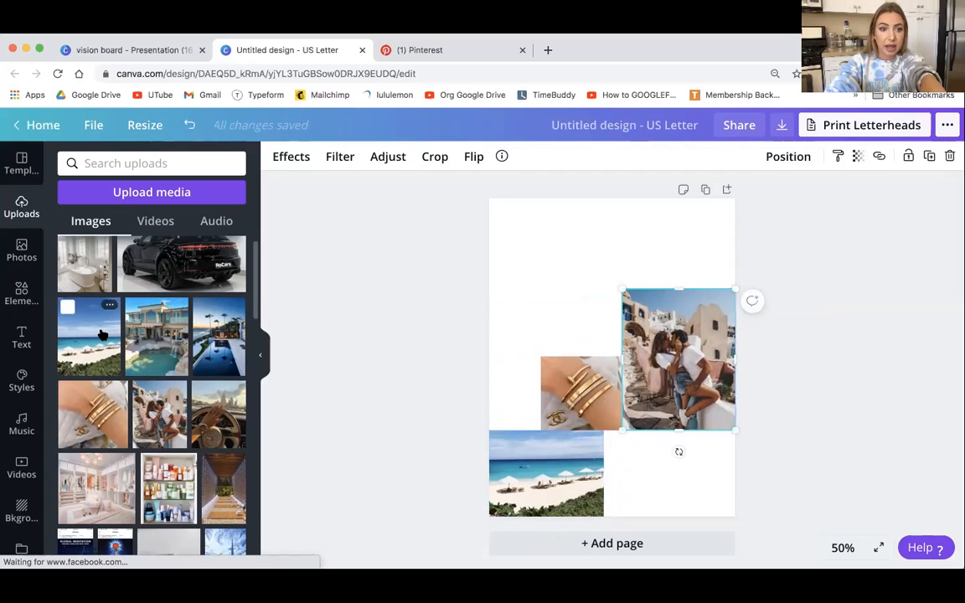
scroll(102, 333, down, 5)
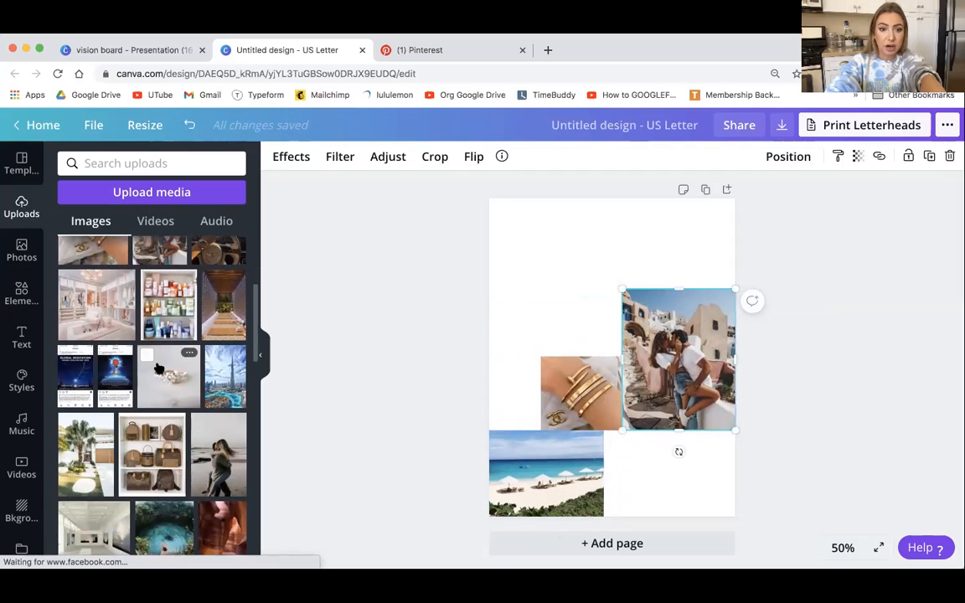
Add the diamond ring photo to the page and remove its background with Background Remover
click(158, 368)
drag(605, 290, 611, 335)
drag(554, 373, 508, 379)
drag(594, 332, 598, 296)
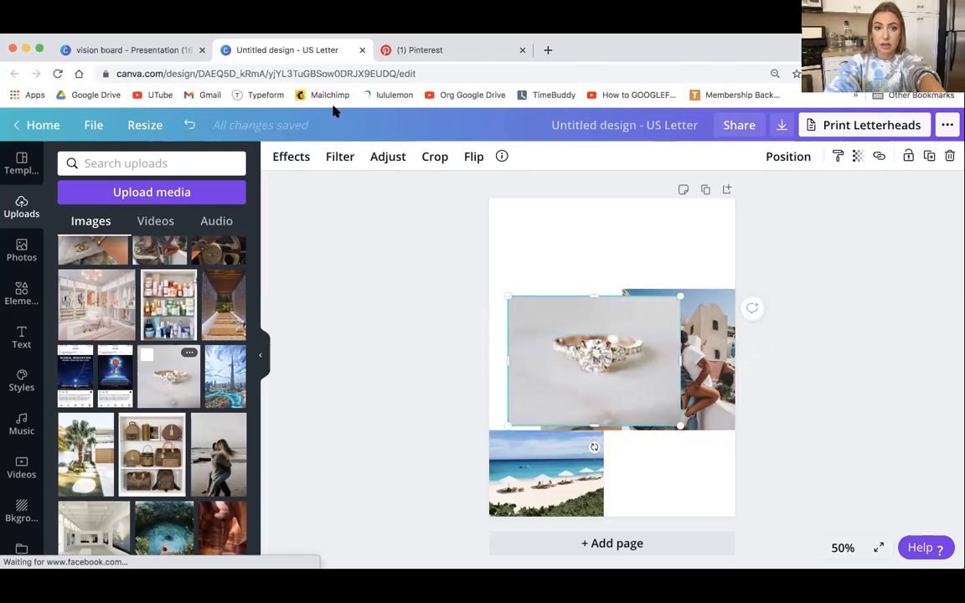
click(284, 159)
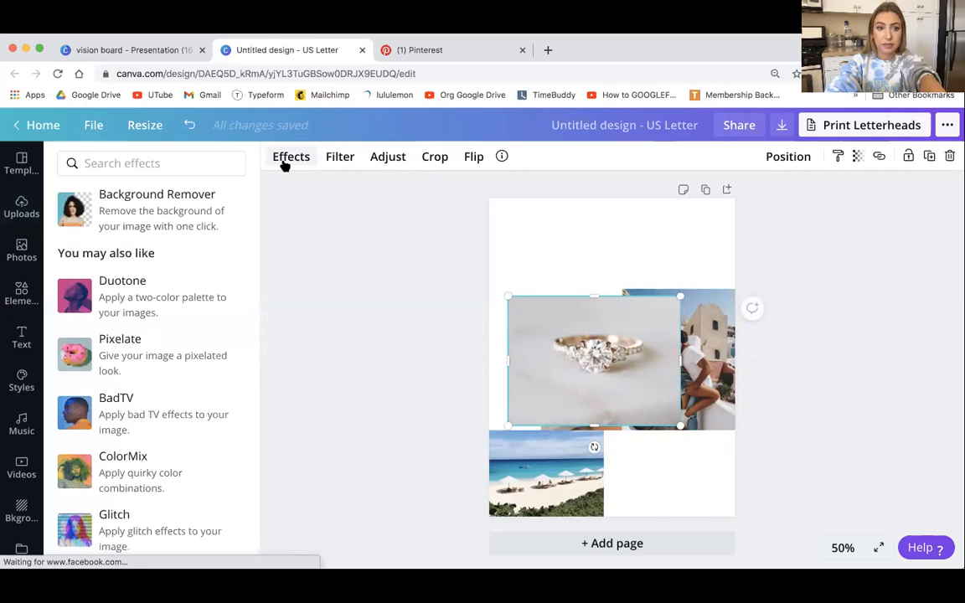
click(185, 200)
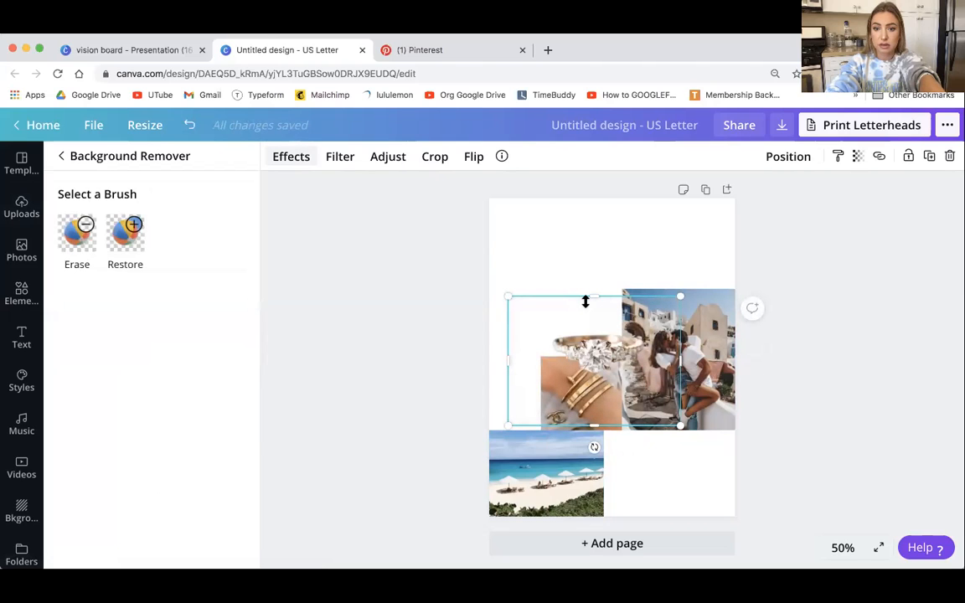
Shrink and tilt the ring cutout and place it over the couple photo's upper-right corner
drag(604, 444, 638, 434)
drag(639, 256, 618, 405)
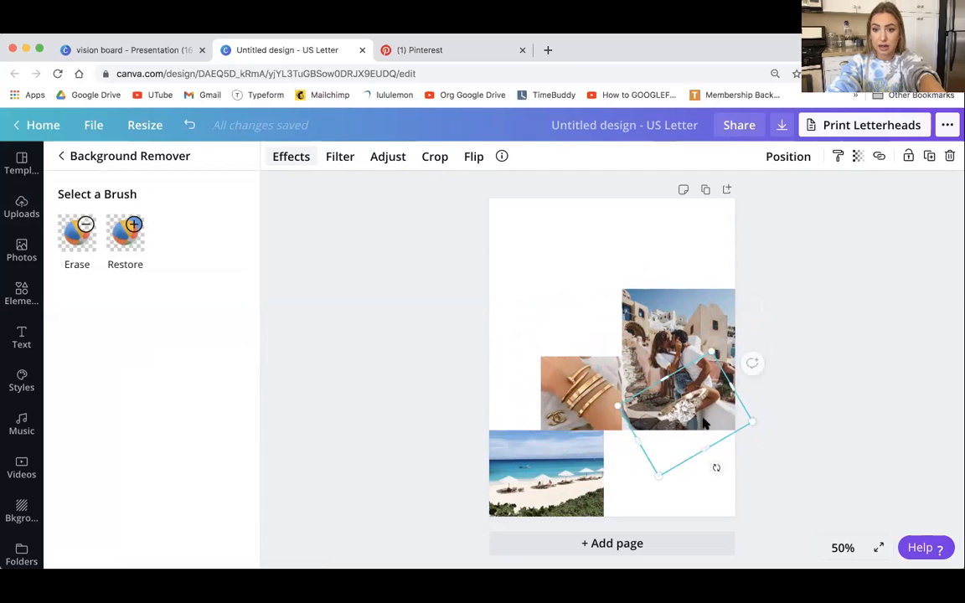
drag(693, 422, 708, 438)
drag(719, 504, 682, 500)
drag(679, 431, 696, 288)
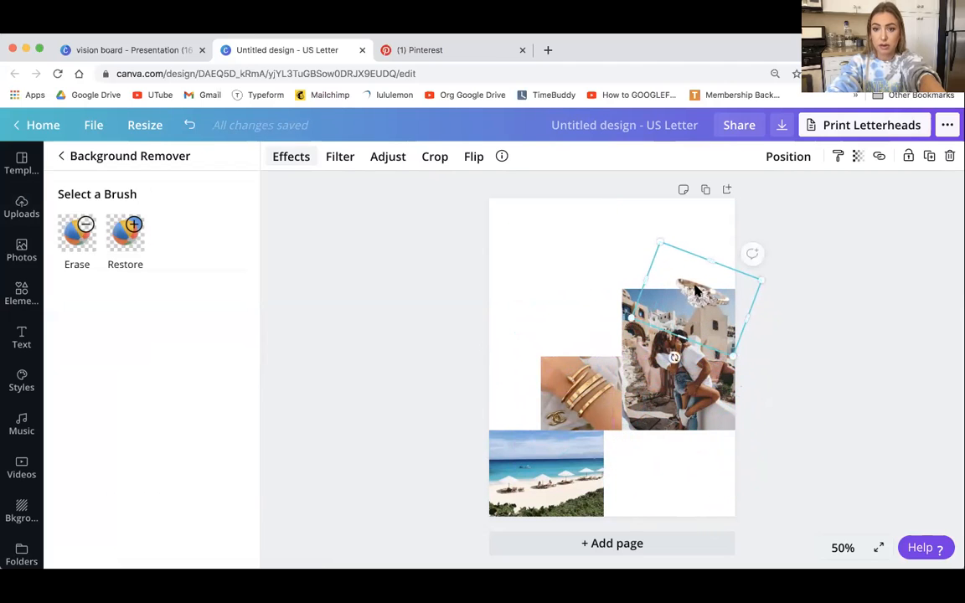
Add the skincare shelves photo, shrink it, and fit it against the page's left edge above the beach photo, beside the bracelets
click(20, 206)
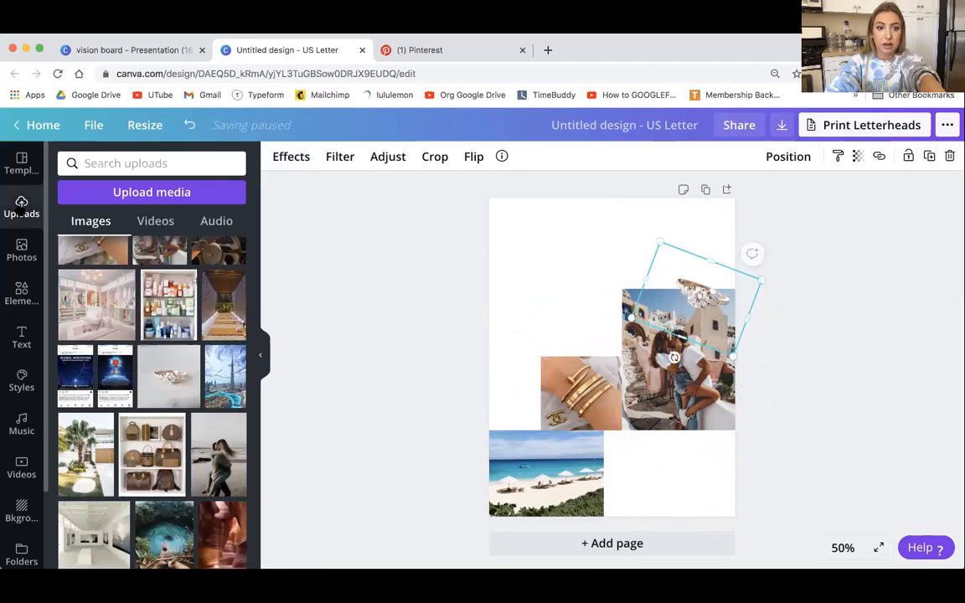
click(168, 306)
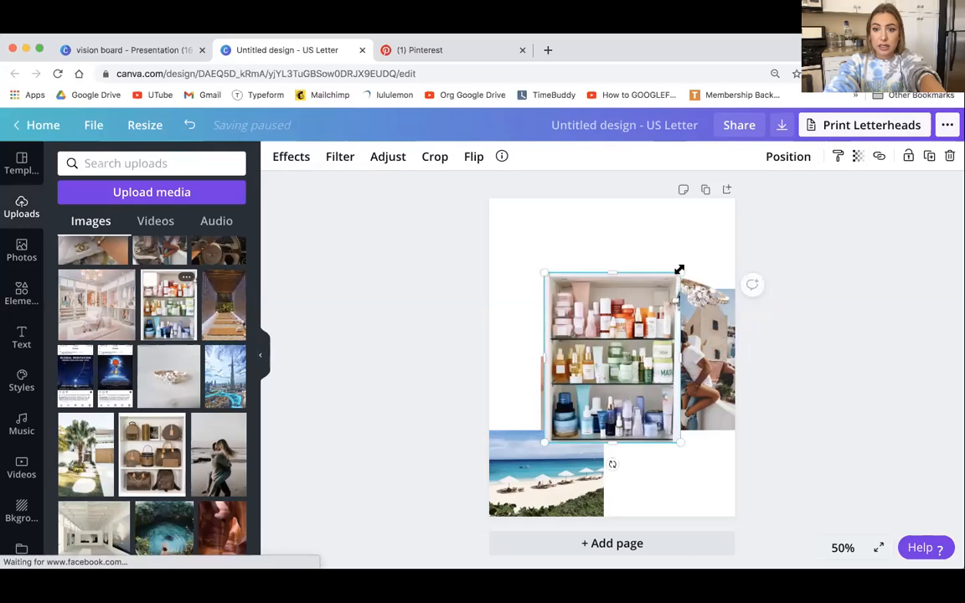
drag(627, 315, 596, 344)
drag(593, 403, 512, 384)
drag(542, 340, 560, 324)
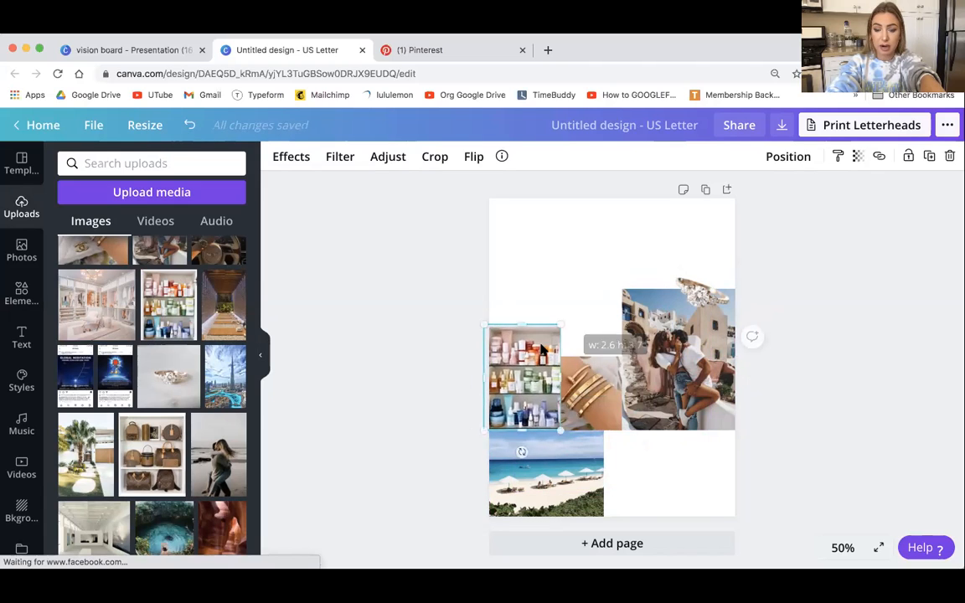
drag(535, 366, 531, 370)
Add the steering wheel photo, crop it from below, and shrink it to sit directly above the bracelets photo
scroll(168, 386, up, 5)
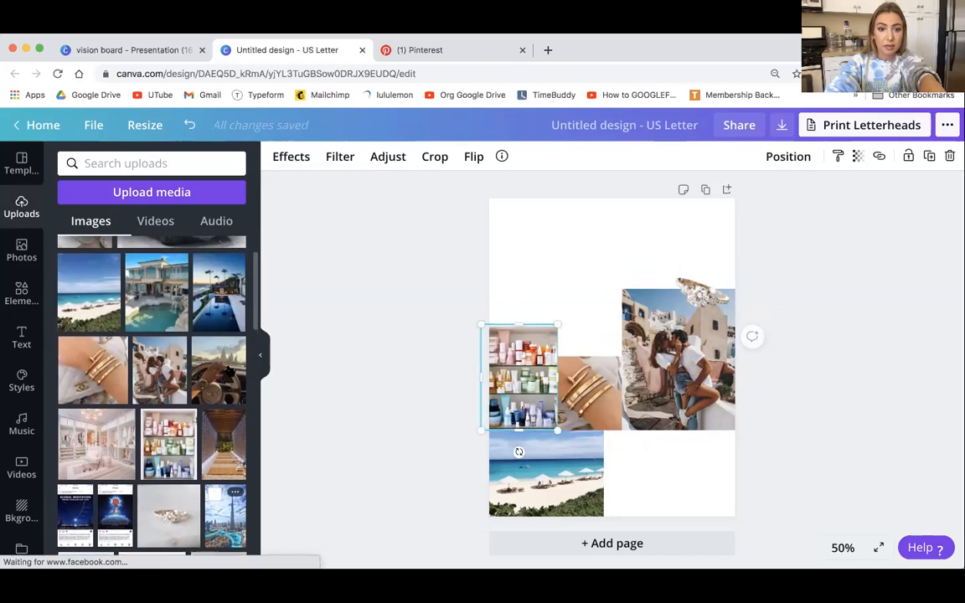
click(218, 393)
drag(621, 345, 574, 295)
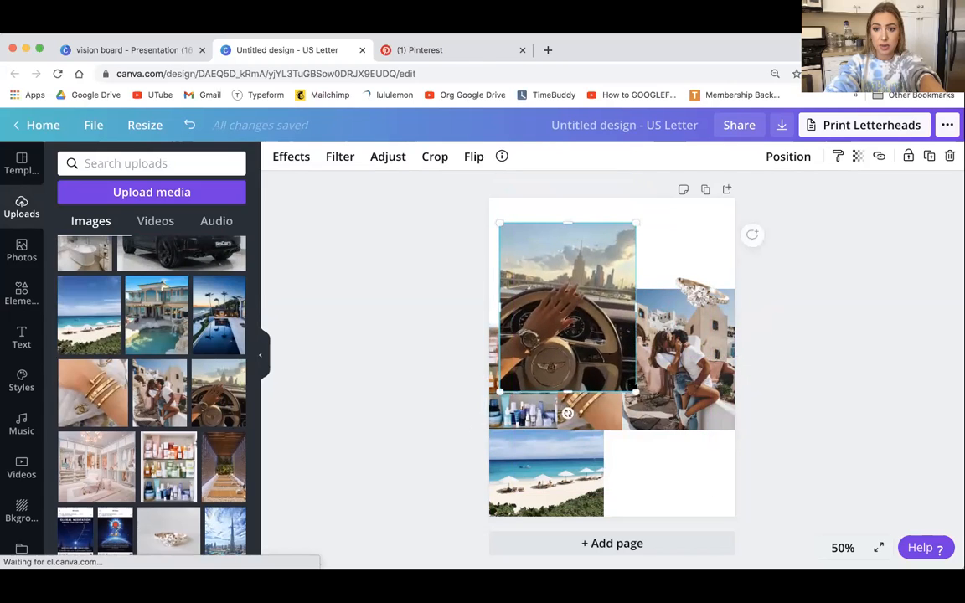
drag(567, 390, 568, 369)
drag(635, 370, 529, 318)
drag(557, 265, 587, 318)
drag(620, 270, 589, 275)
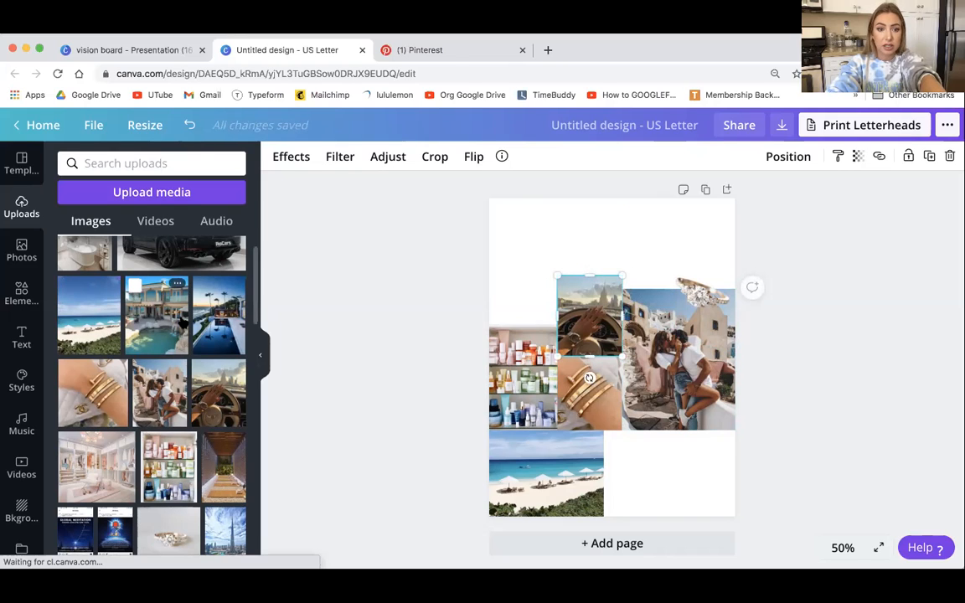
Add the mansion with pool photo and size it to fit beside the beach photo, flush with the page's lower edge
click(156, 314)
drag(674, 278, 635, 399)
drag(600, 489, 601, 502)
drag(591, 427, 649, 461)
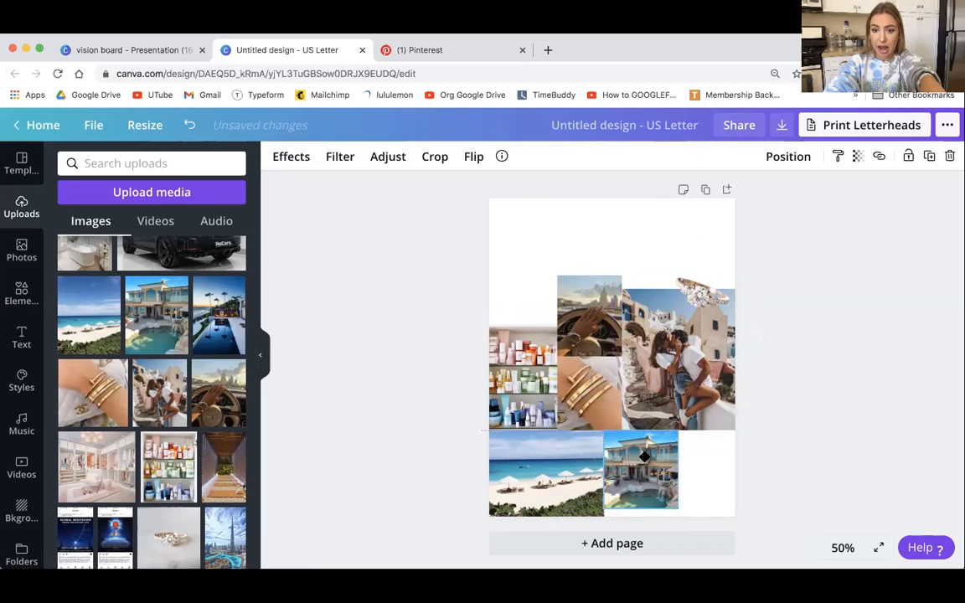
drag(676, 506, 686, 516)
Add the sunset infinity pool photo and shrink it to the skincare photo's width, resting on its upper edge
click(218, 315)
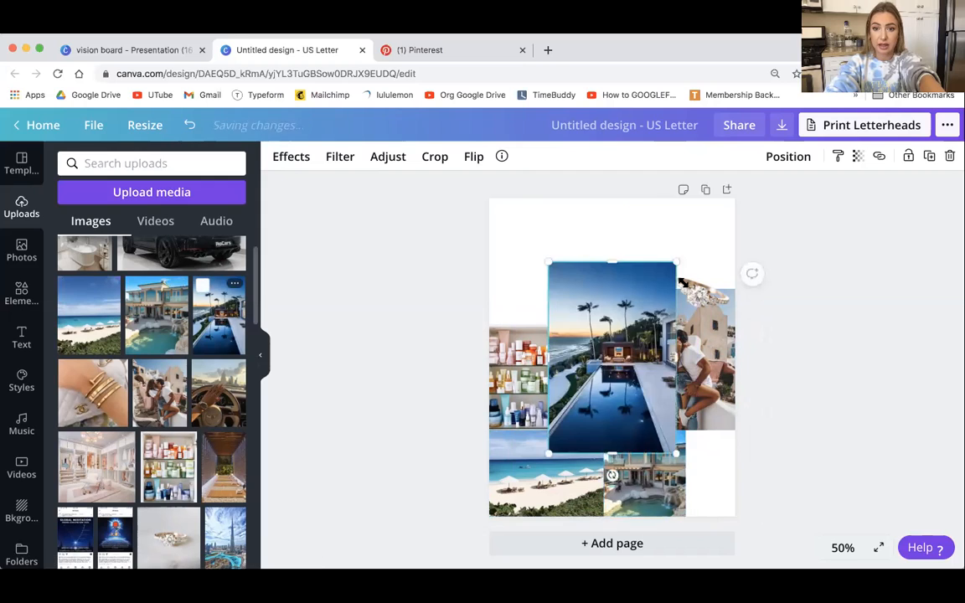
drag(675, 259, 626, 337)
drag(598, 381, 539, 326)
drag(570, 279, 557, 299)
drag(548, 349, 540, 282)
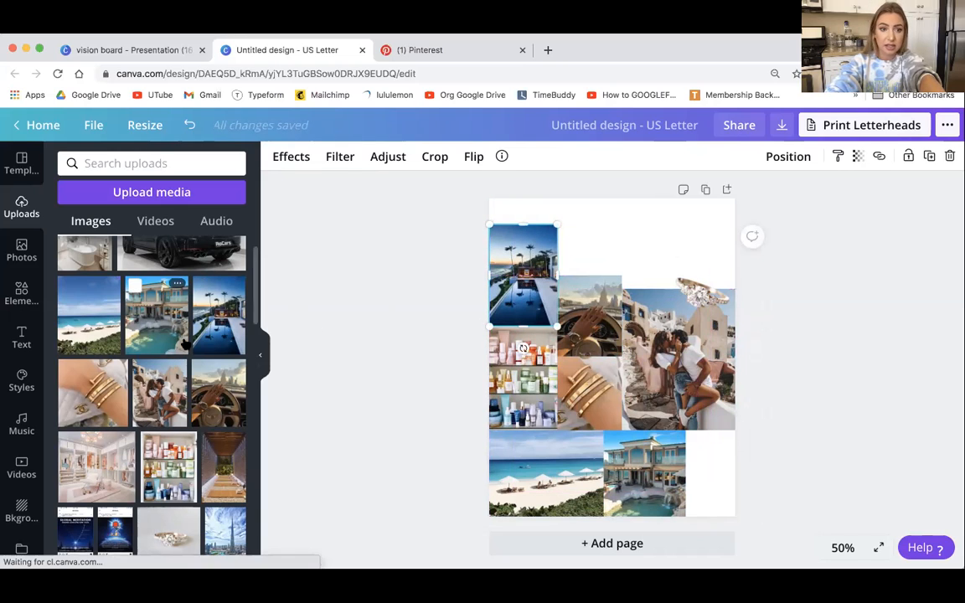
Add the white bathtub photo, crop it from above, and shrink it to sit above the couple photo at the page's right edge
scroll(122, 259, up, 1)
click(84, 273)
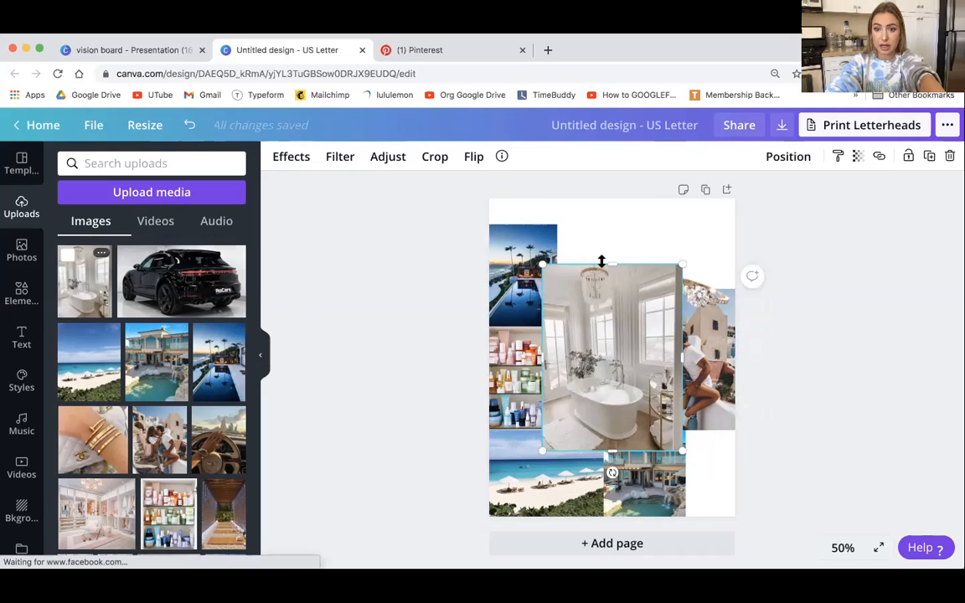
drag(612, 296, 620, 371)
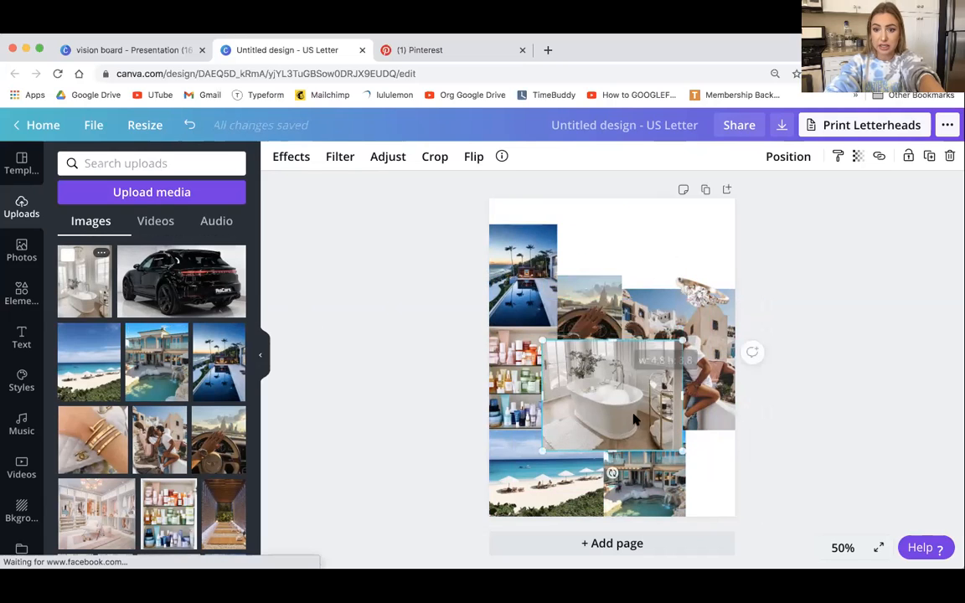
drag(610, 450, 611, 445)
drag(680, 444, 608, 413)
drag(587, 373, 680, 251)
Bring the ring cutout forward over the bathtub photo and nudge it slightly lower on the couple photo
click(715, 304)
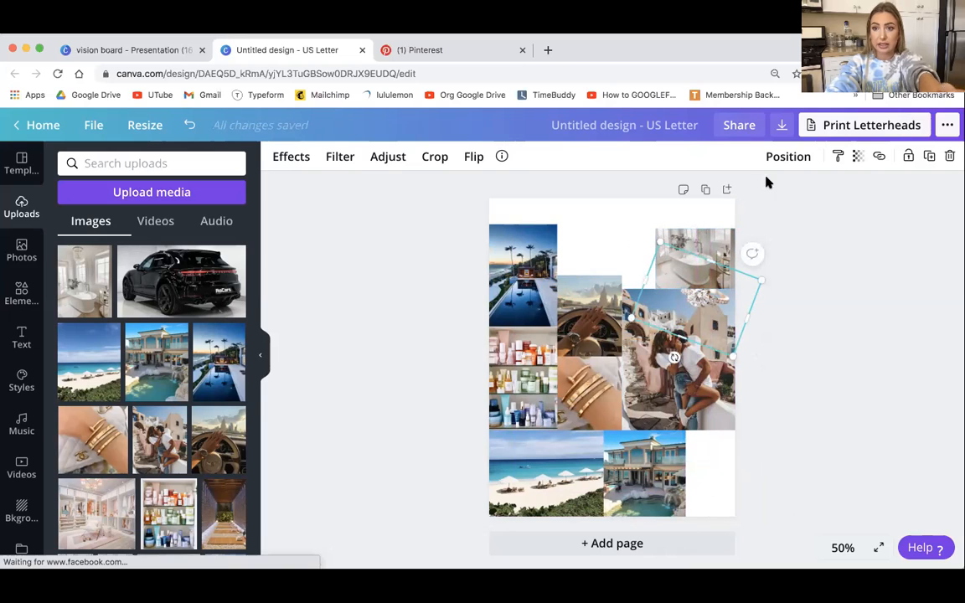
click(787, 156)
click(627, 191)
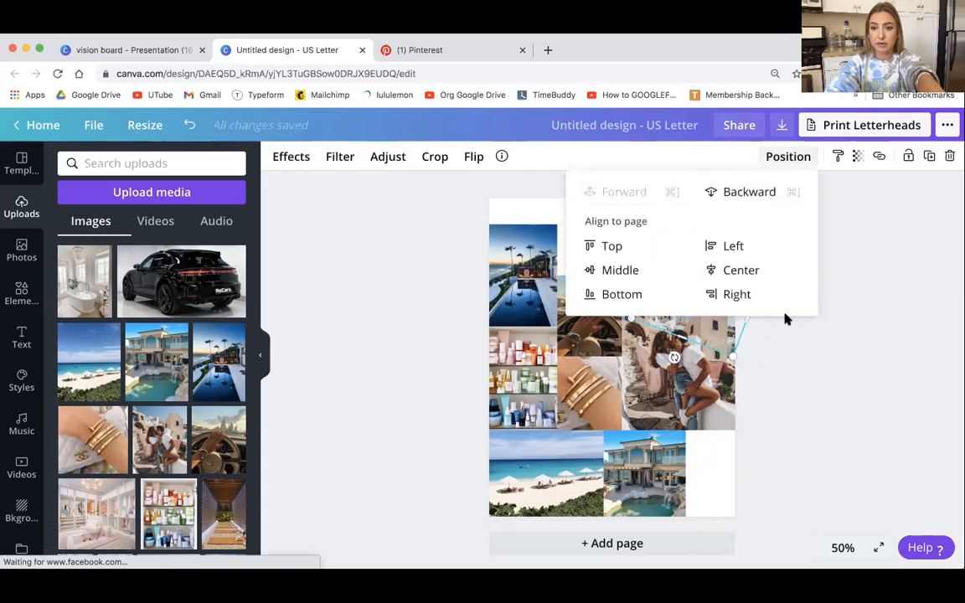
click(802, 358)
click(699, 303)
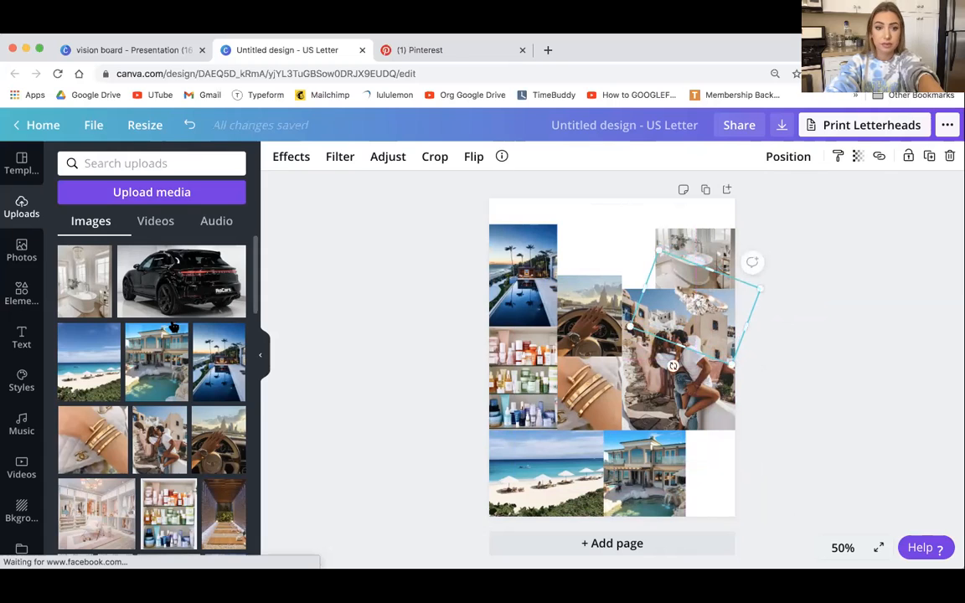
Add the pink closet photo at the page's upper edge, send it to the back, and shift it slightly left
scroll(117, 400, down, 2)
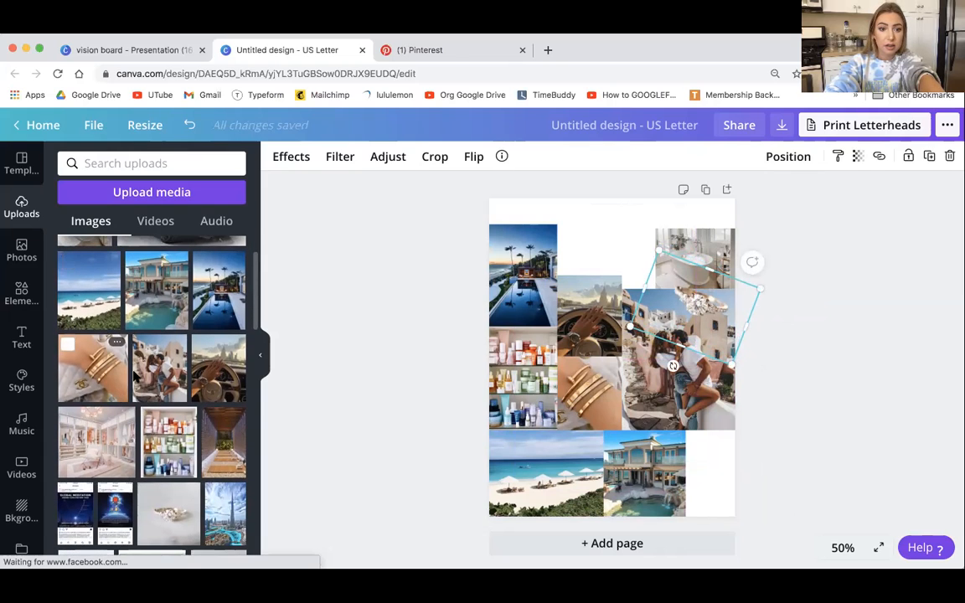
drag(100, 450, 630, 238)
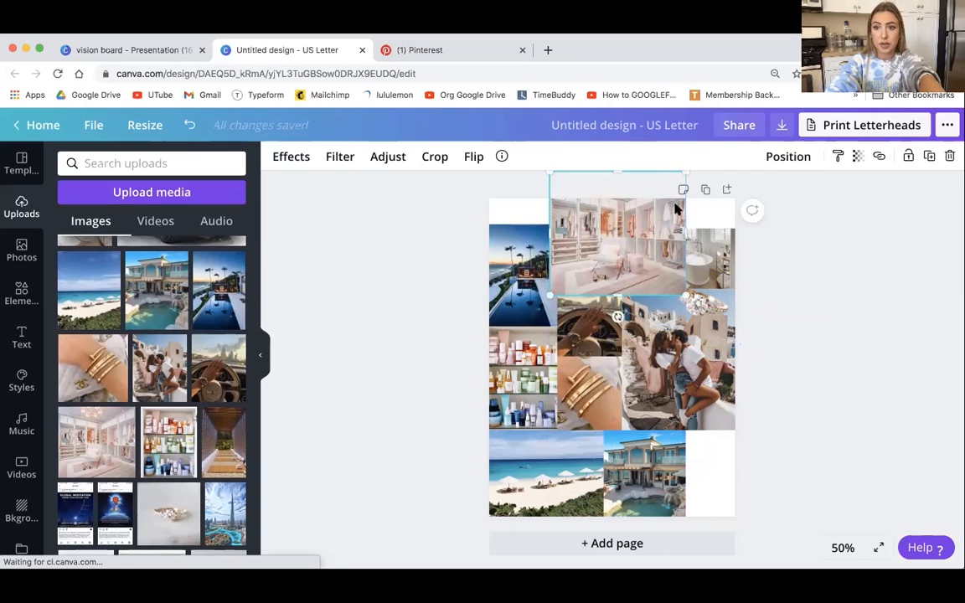
click(784, 161)
click(746, 216)
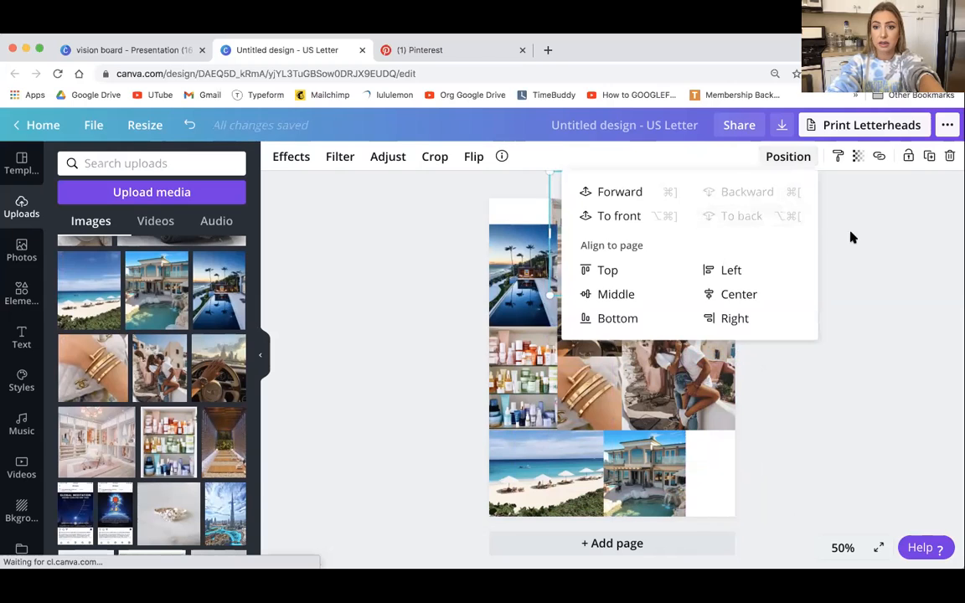
click(862, 239)
mouse_move(611, 230)
mouse_down()
mouse_move(608, 217)
mouse_move(607, 237)
mouse_up()
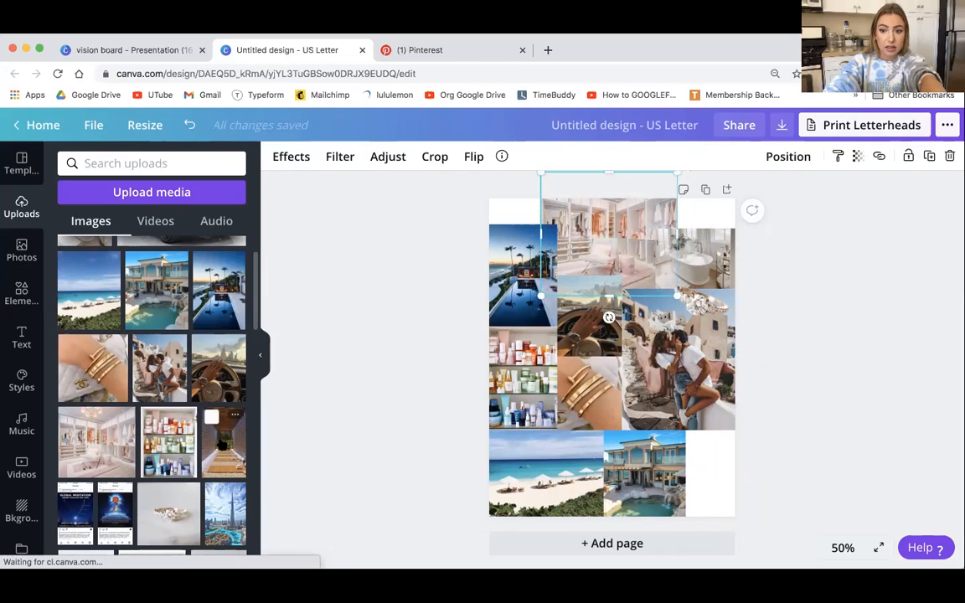
Add the wooden walkway photo, shrink it, and fit it into the page's lower-right corner beside the mansion
click(221, 446)
drag(670, 262, 733, 524)
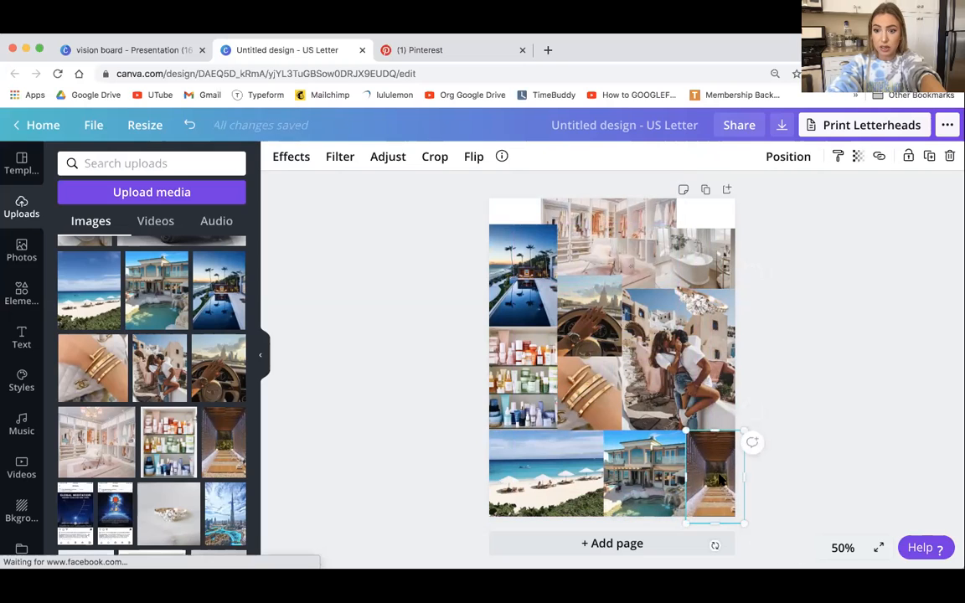
drag(693, 475, 685, 475)
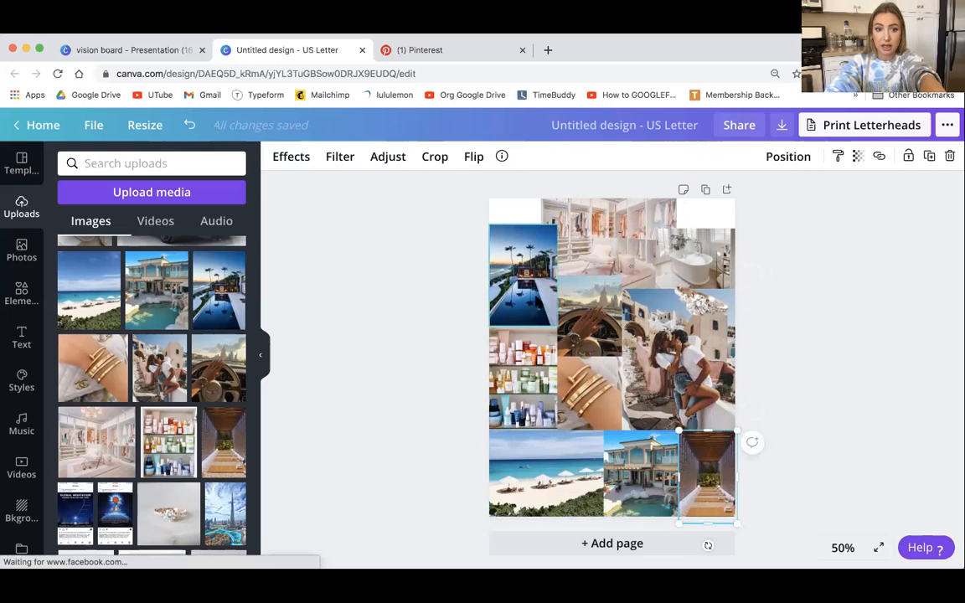
Add the black SUV photo, shrink it, and place it in the page's upper-left corner
scroll(143, 320, up, 2)
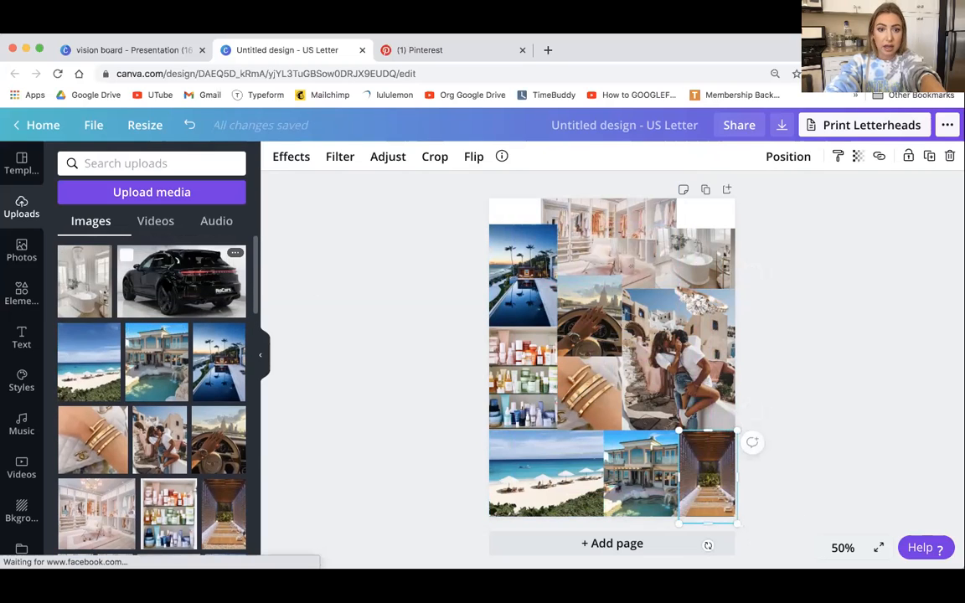
drag(151, 255, 640, 345)
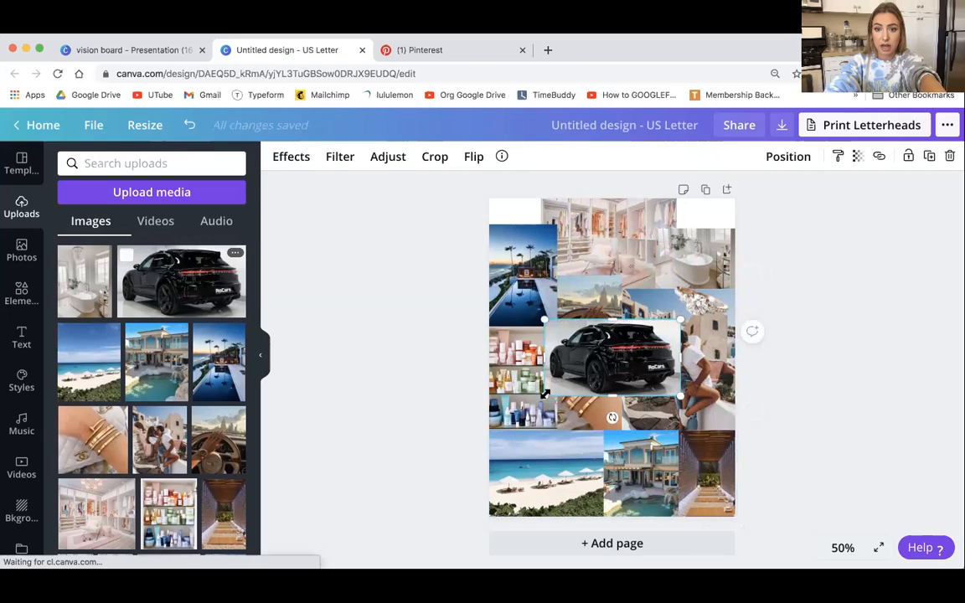
drag(544, 393, 590, 362)
drag(643, 340, 542, 220)
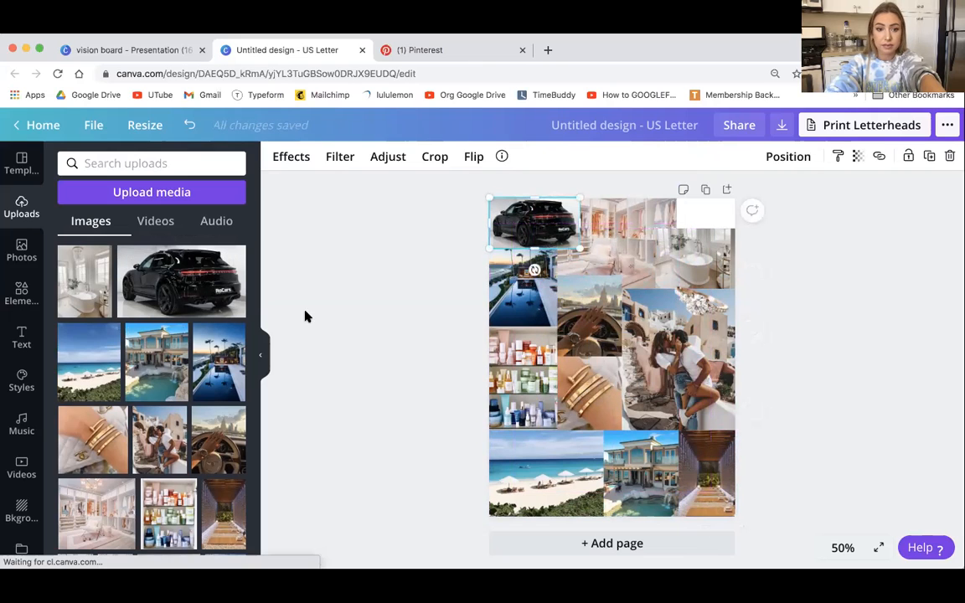
scroll(139, 396, down, 5)
scroll(139, 396, down, 2)
scroll(139, 396, up, 6)
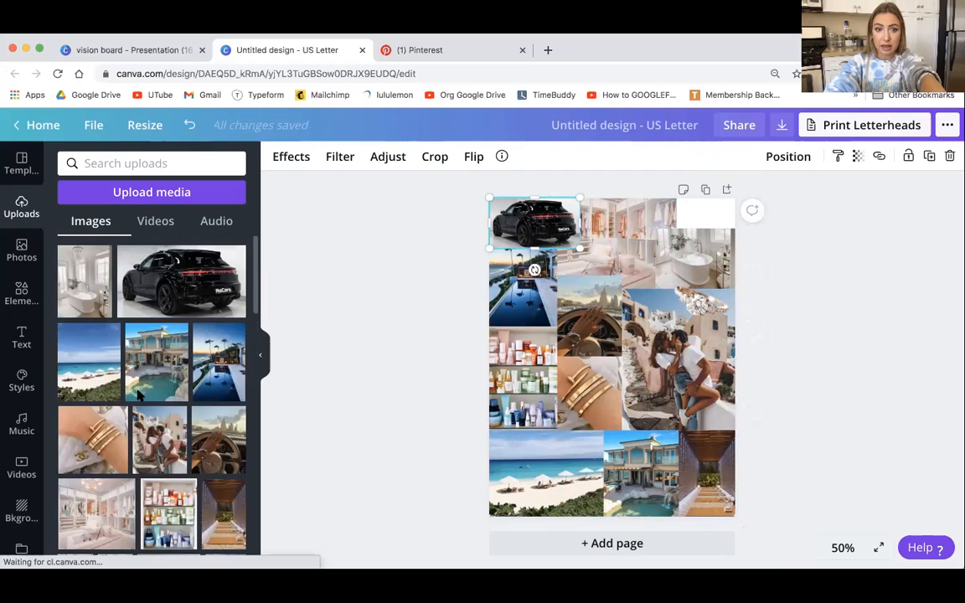
click(430, 275)
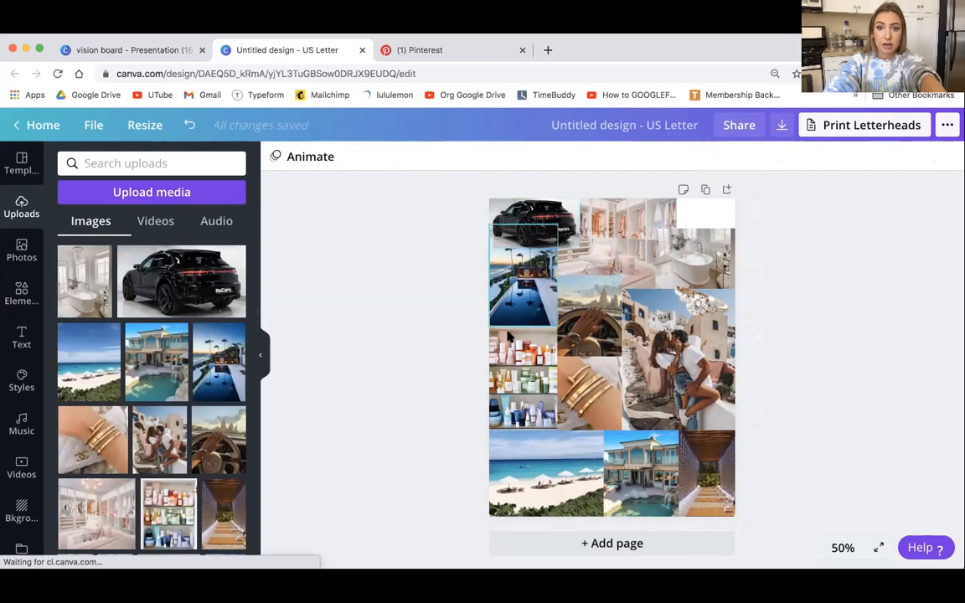
Add the recently used BE BRAVE text design to the page and replace its wording with LOVE
click(22, 334)
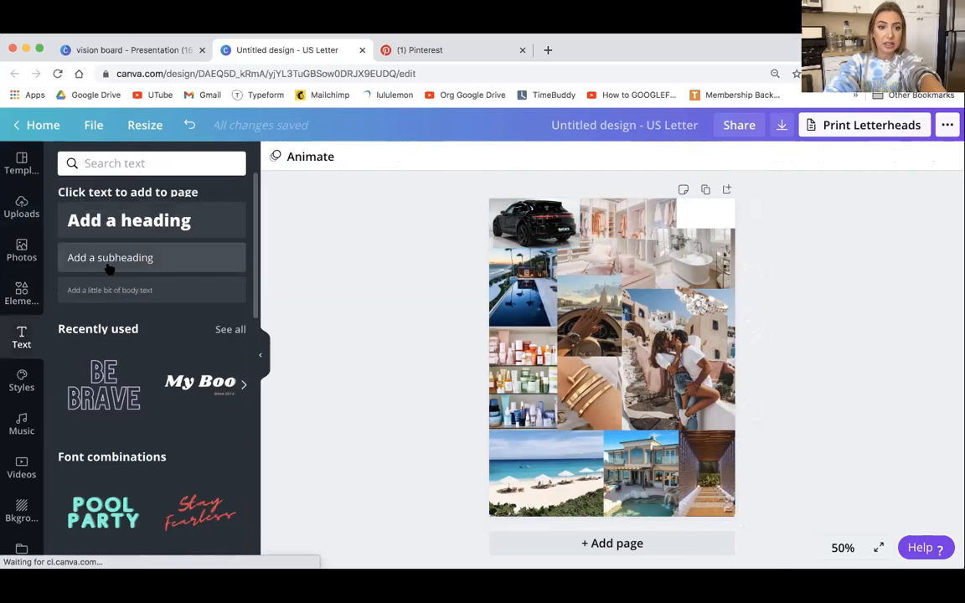
click(103, 385)
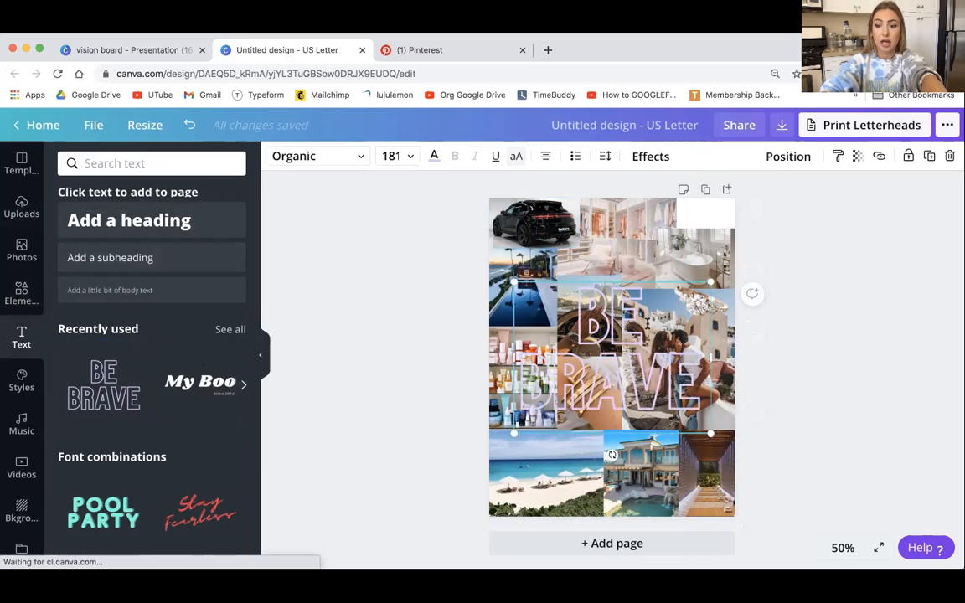
key(BackSpace)
key(BackSpace)
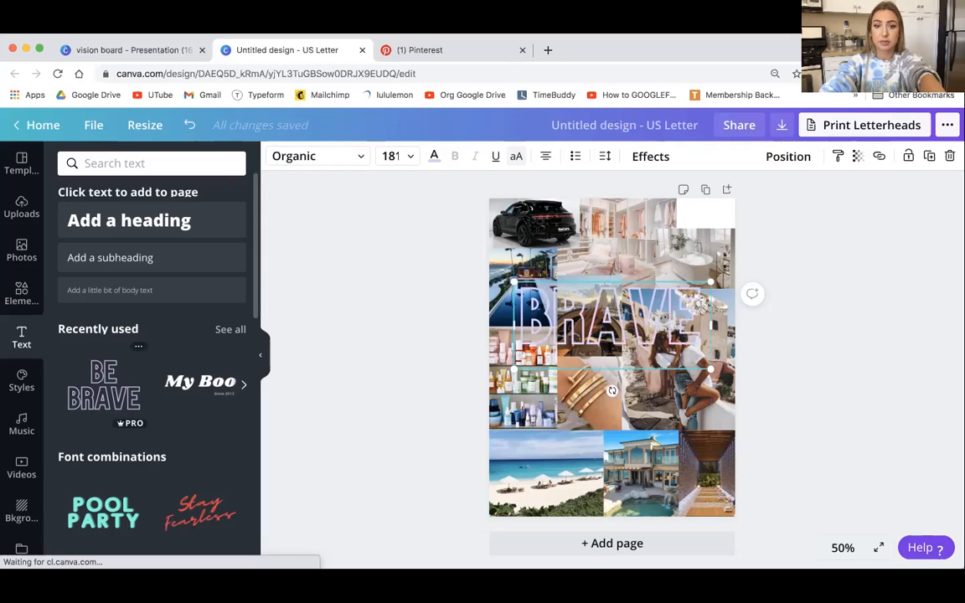
drag(695, 321, 525, 320)
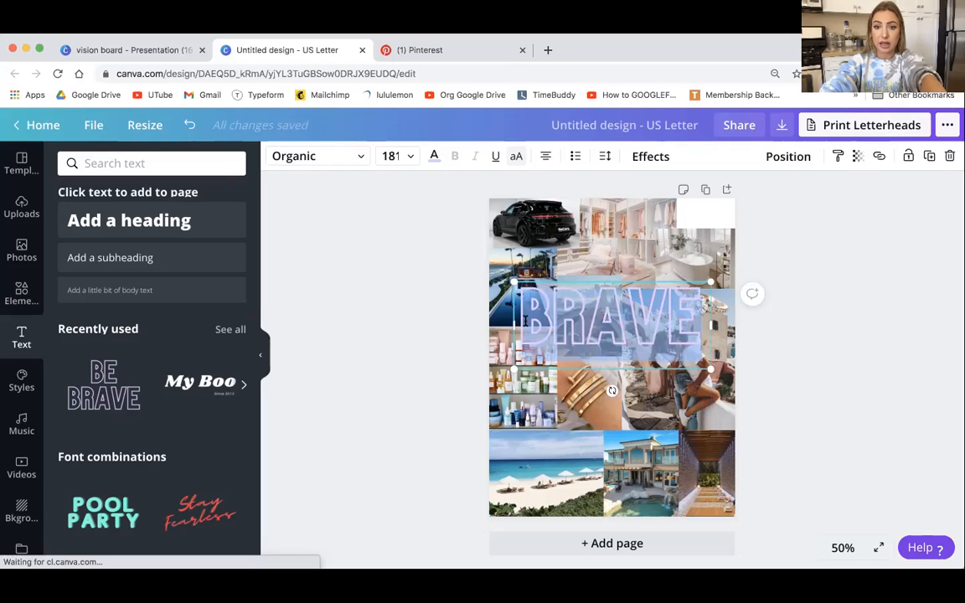
text(LOVE)
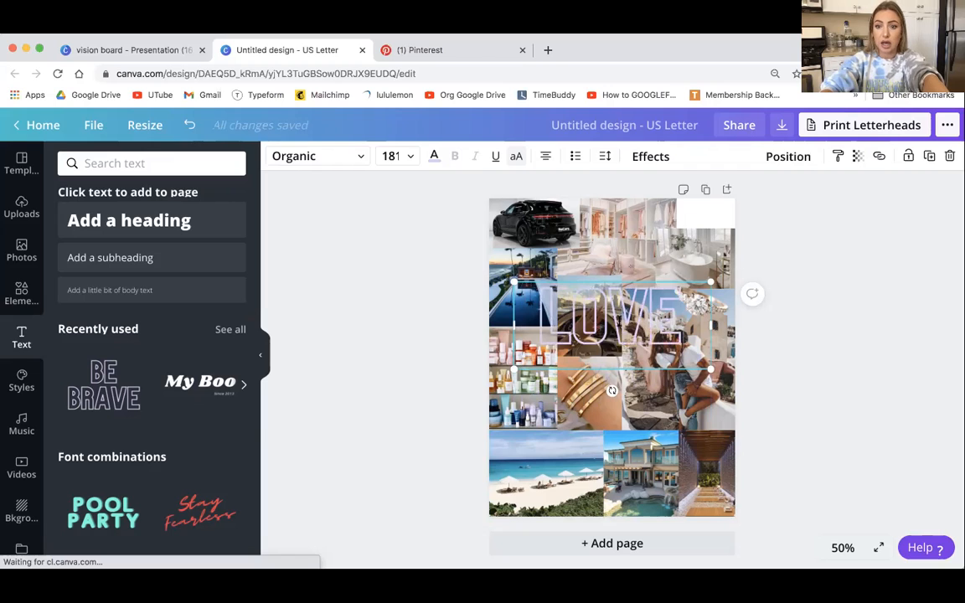
Shrink the LOVE text and fit it into the blank white space in the page's upper-right corner
drag(710, 369, 580, 312)
drag(655, 265, 717, 251)
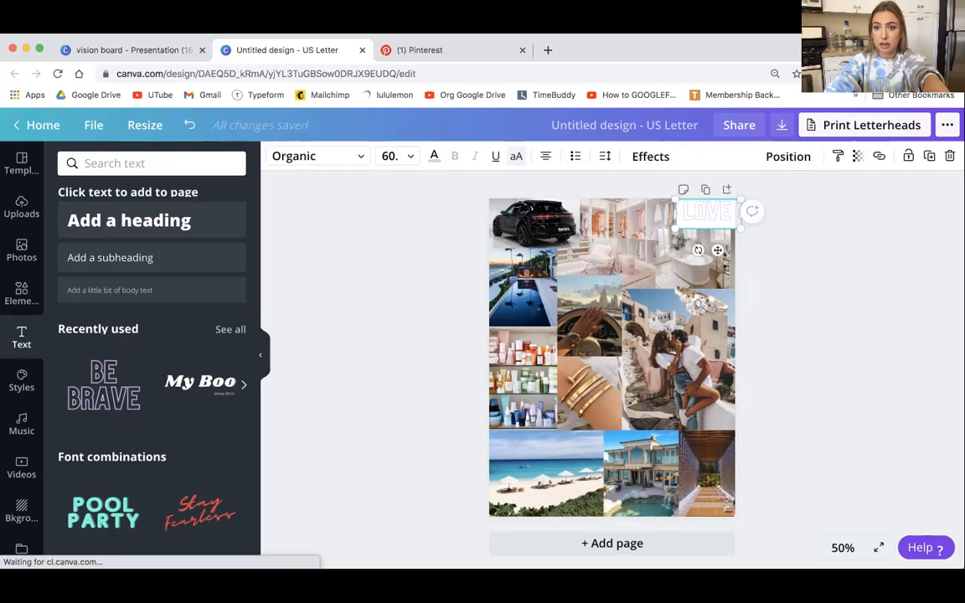
click(796, 267)
click(704, 214)
key(Down)
key(Down)
key(Down)
key(Down)
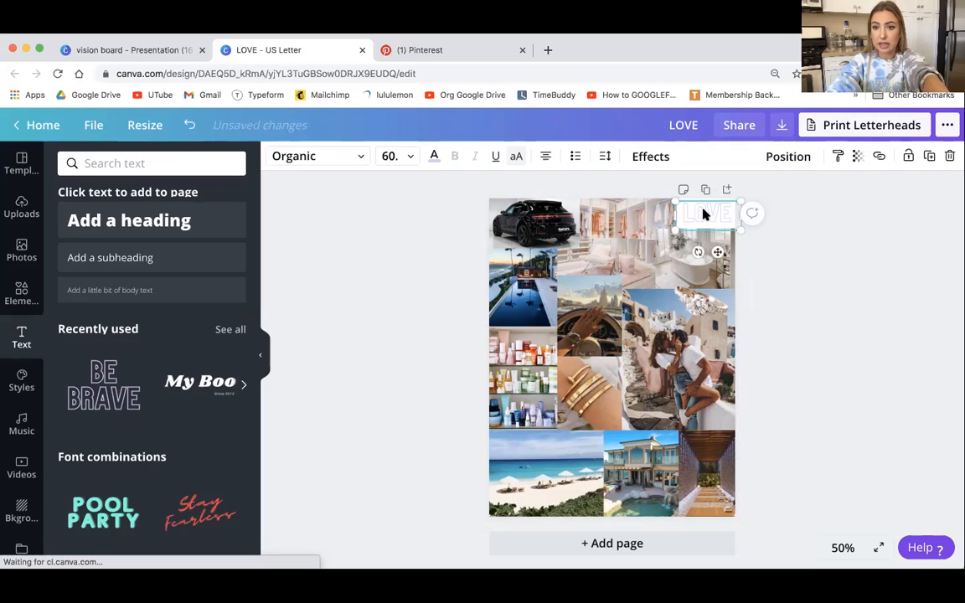
key(Left)
key(Left)
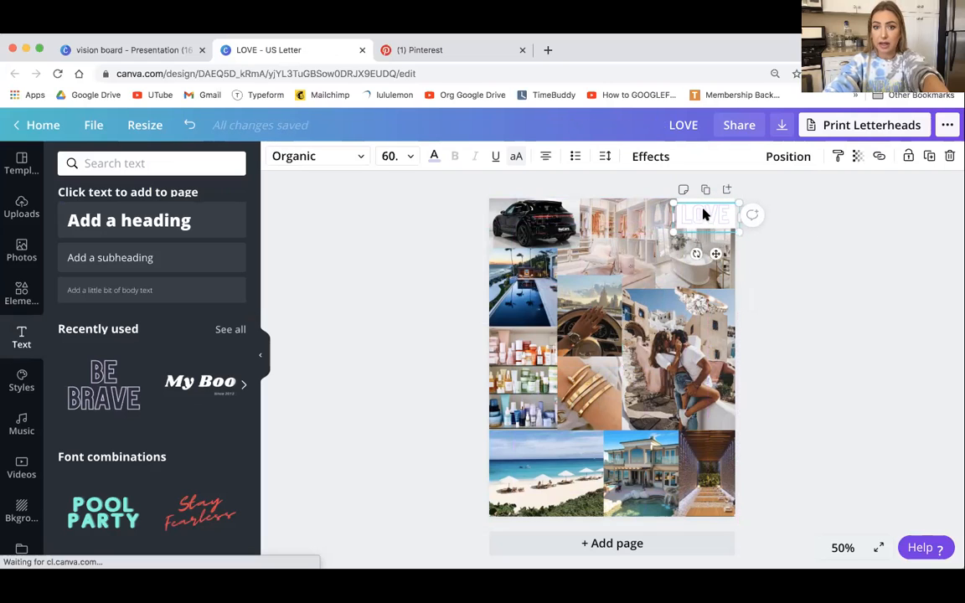
Recolor the LOVE text with the custom bright purple #EE8AFF
click(434, 159)
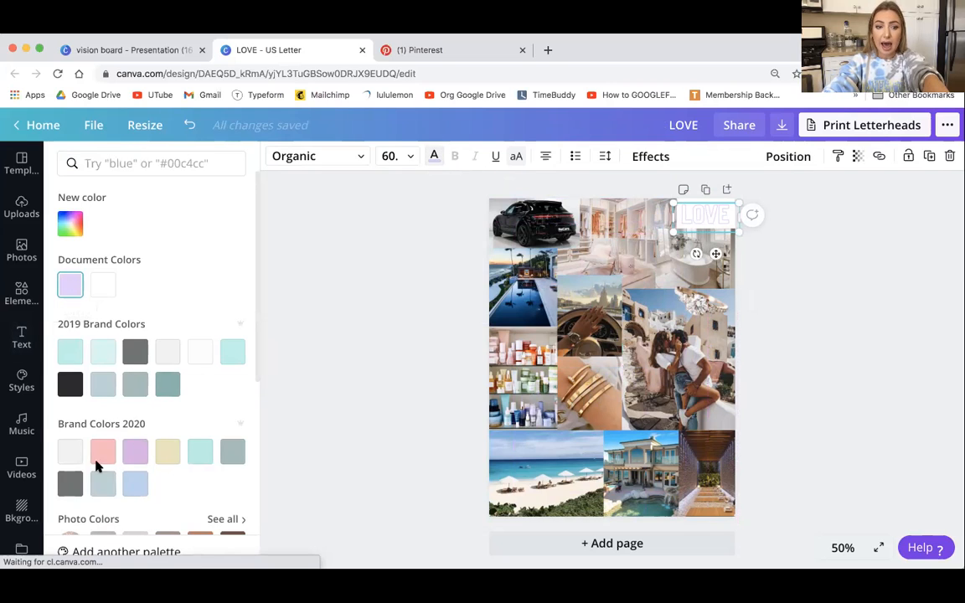
click(135, 453)
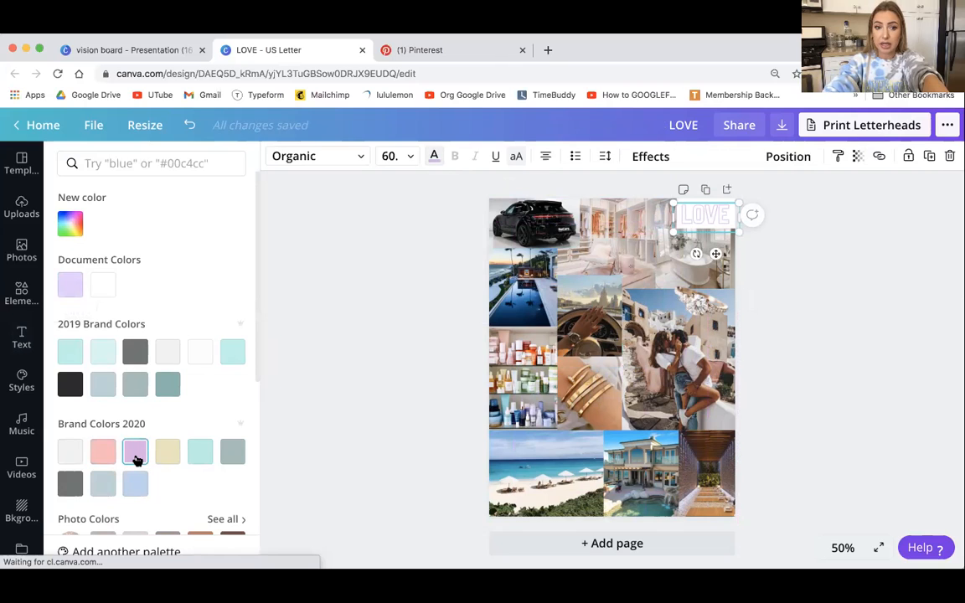
click(70, 224)
drag(193, 262, 219, 265)
drag(225, 270, 141, 253)
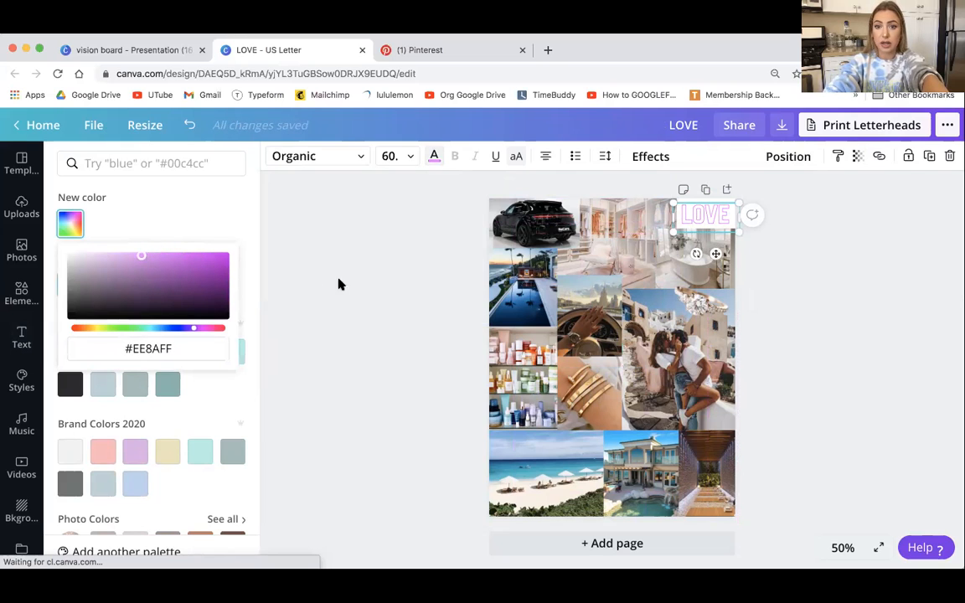
click(428, 313)
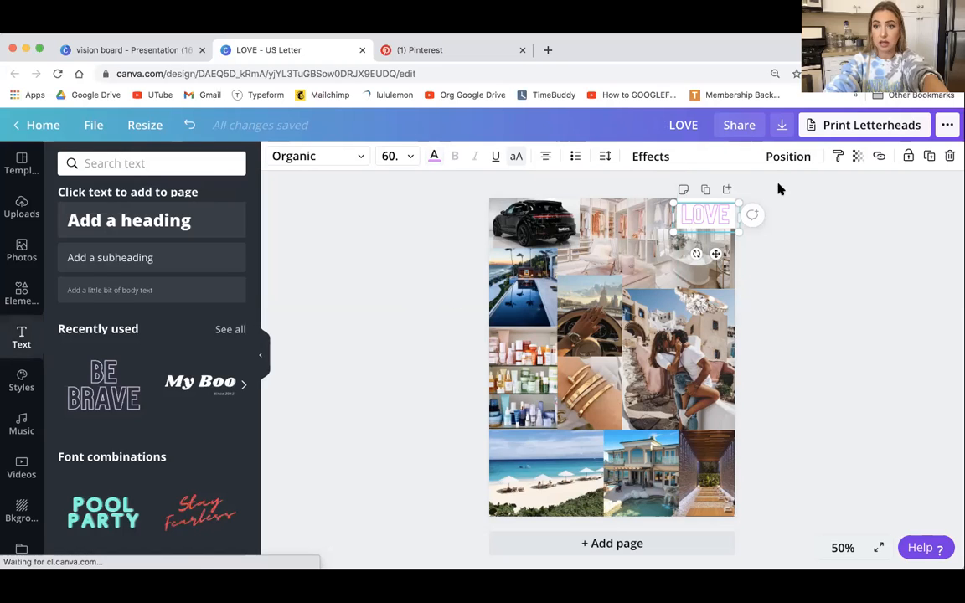
Duplicate the LOVE text, change the copy's wording to ABUNDANCE, and widen its box to about 4.3 so the word fits on one line
click(928, 156)
drag(720, 259, 646, 340)
double_click(641, 304)
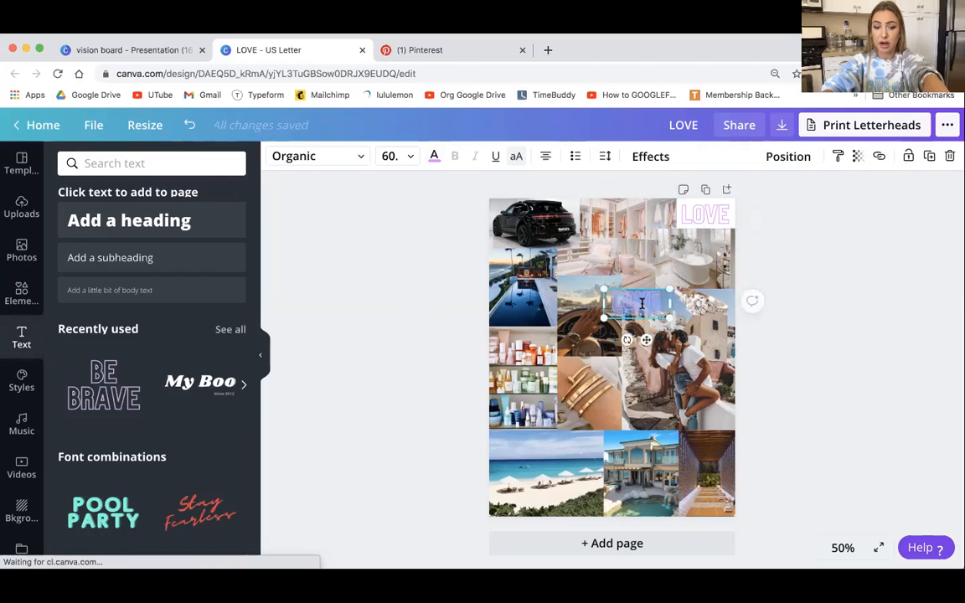
text(ABUNDANCE)
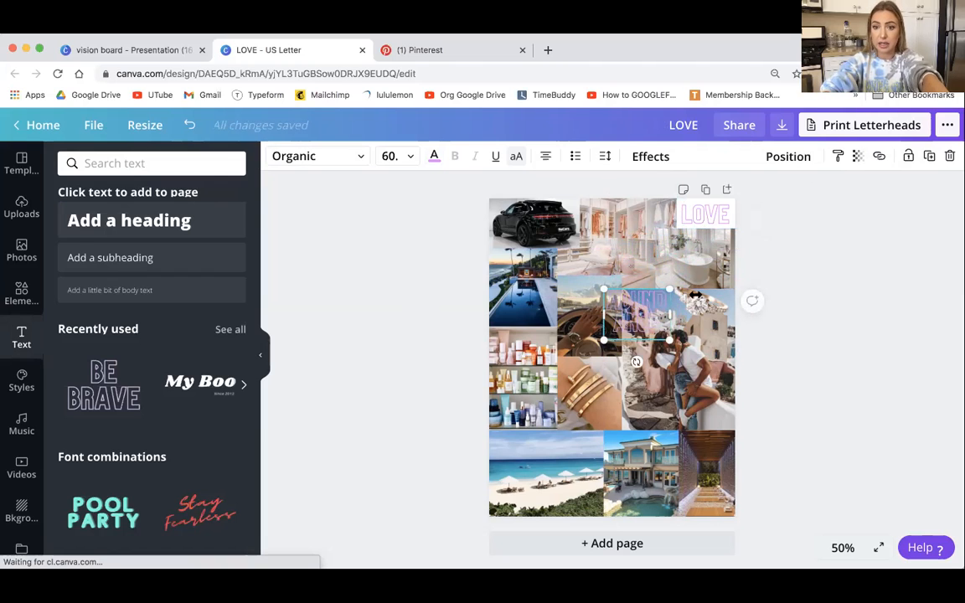
double_click(639, 316)
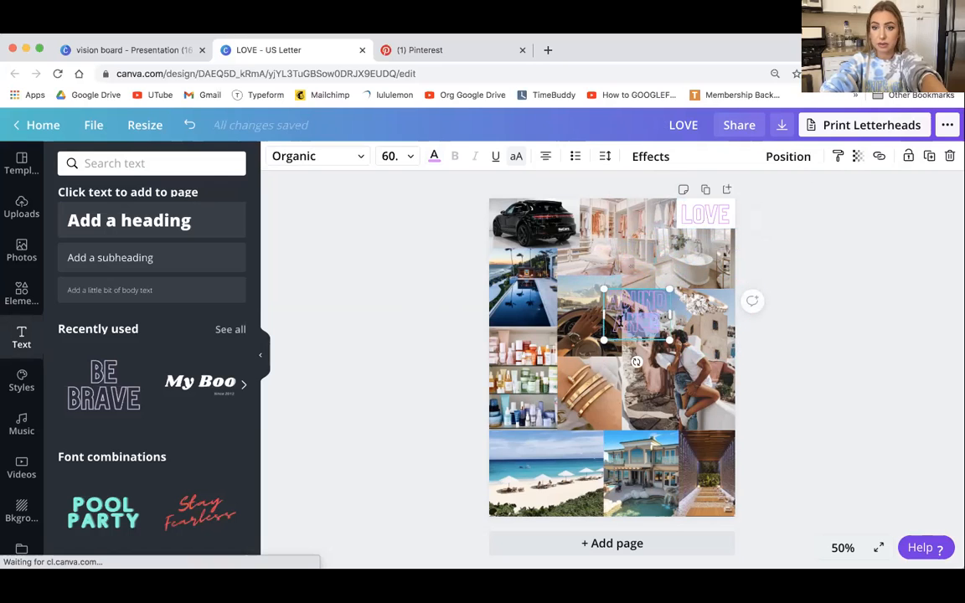
drag(677, 313, 729, 311)
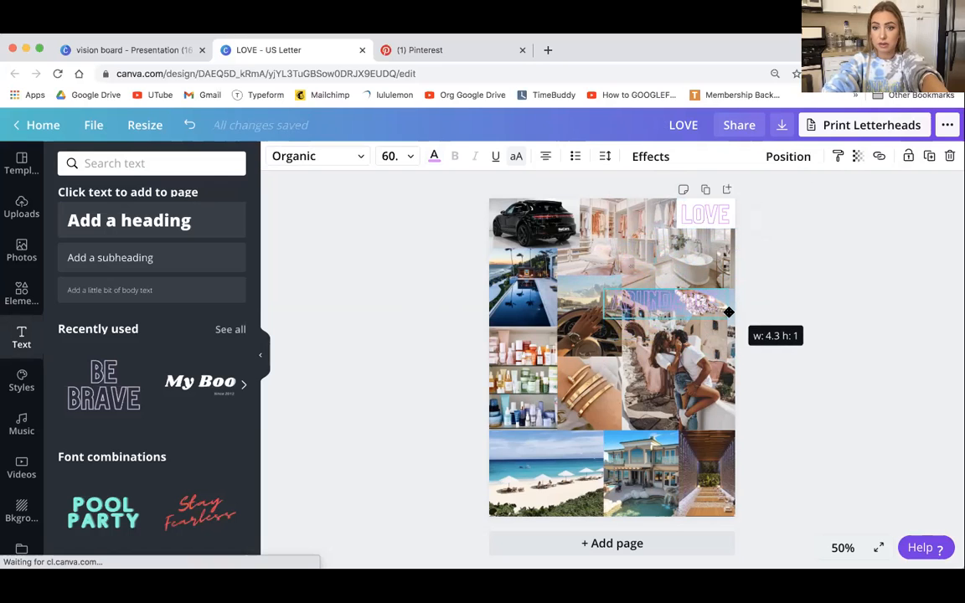
Place the ABUNDANCE text across the sky of the steering wheel photo and color it white
drag(670, 309, 625, 327)
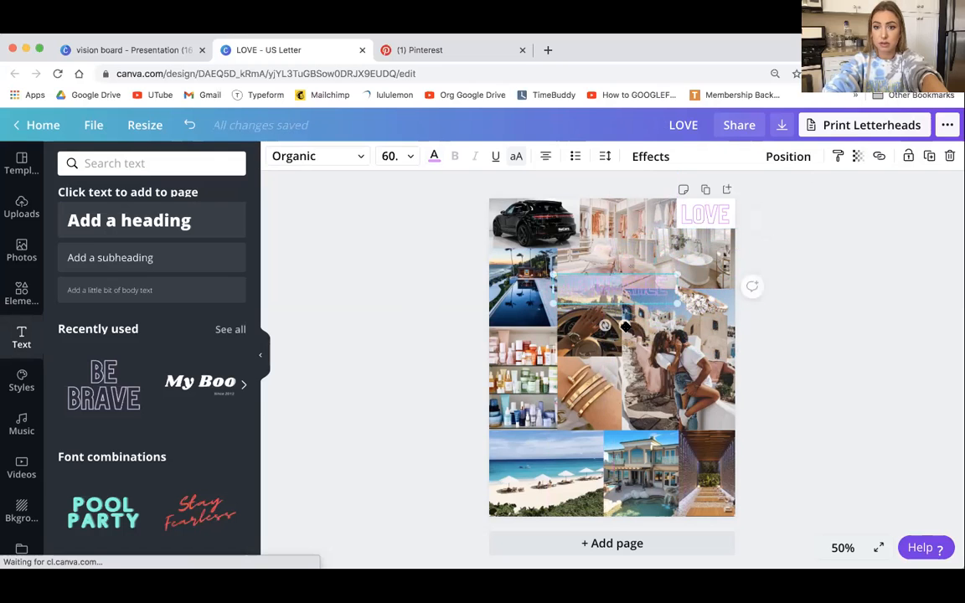
click(434, 156)
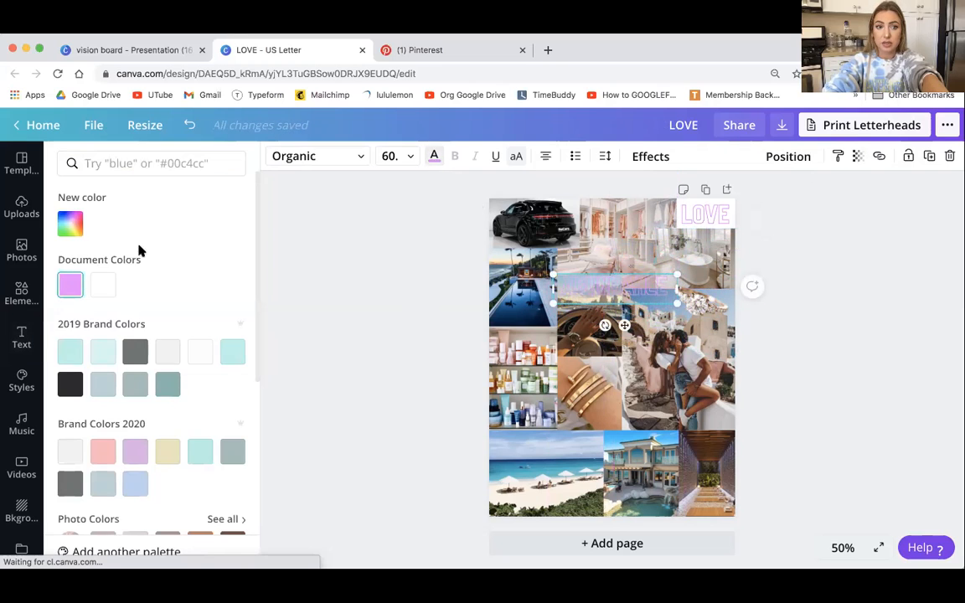
click(103, 286)
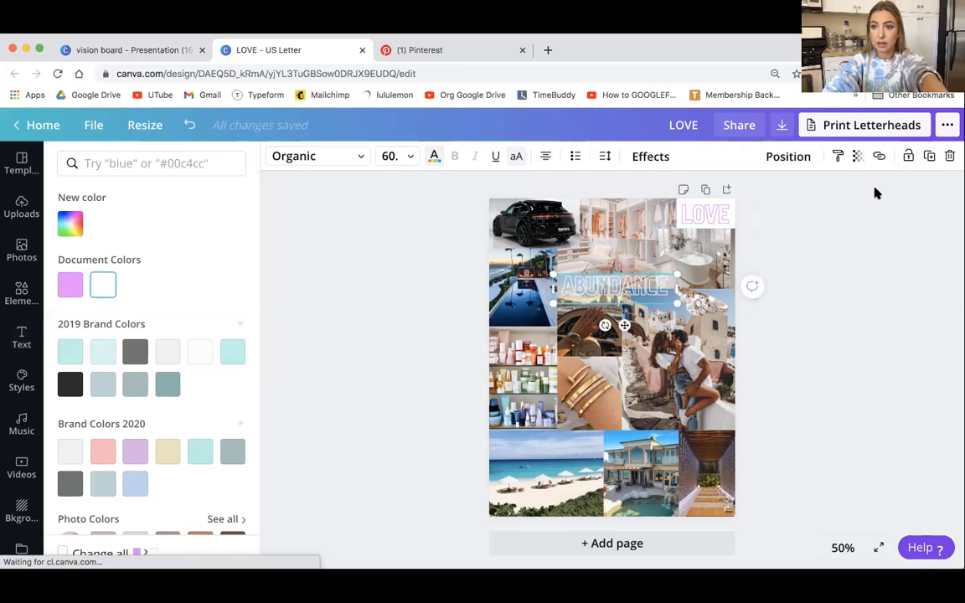
Duplicate the ABUNDANCE text, place the copy over the sky of the beach photo, and change its wording to HEALING
click(929, 156)
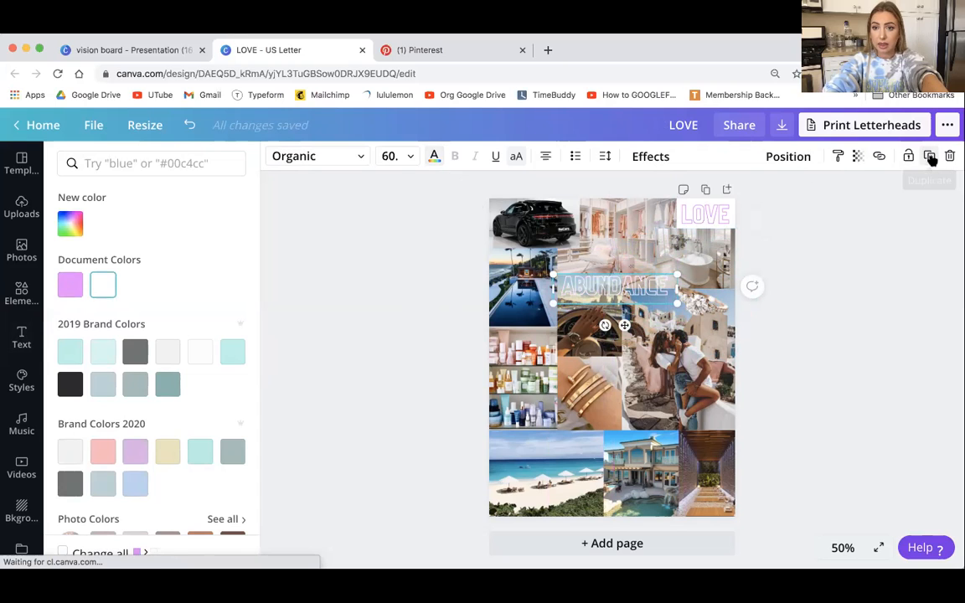
drag(567, 298, 556, 486)
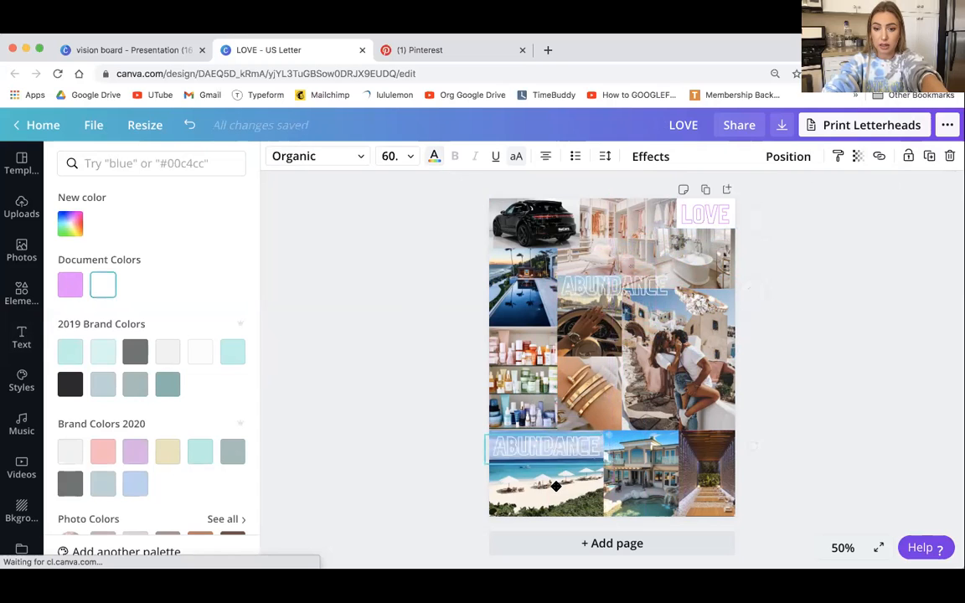
text(GROWT)
key(BackSpace)
key(BackSpace)
key(BackSpace)
key(BackSpace)
key(BackSpace)
text(HEALING)
click(437, 418)
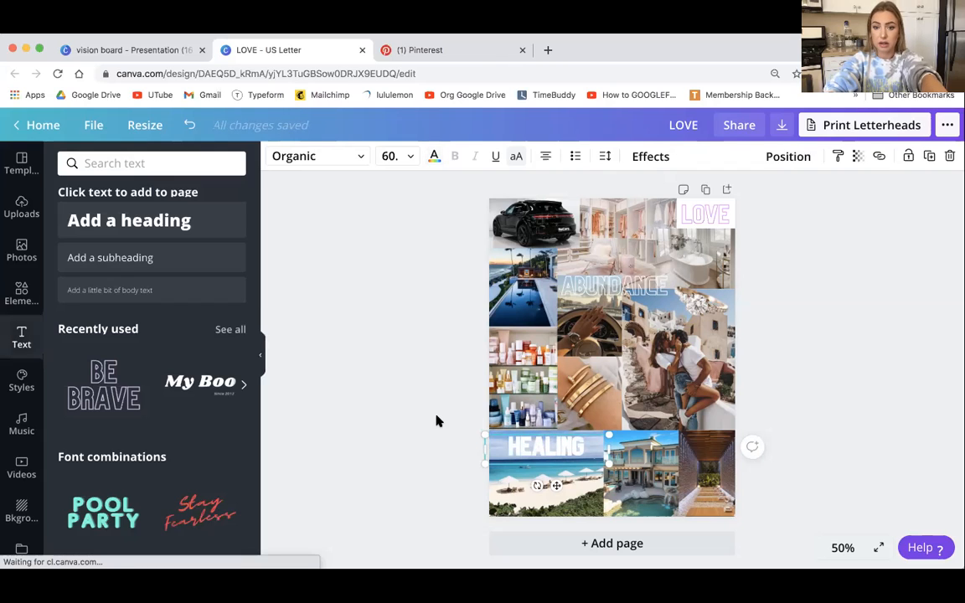
click(468, 476)
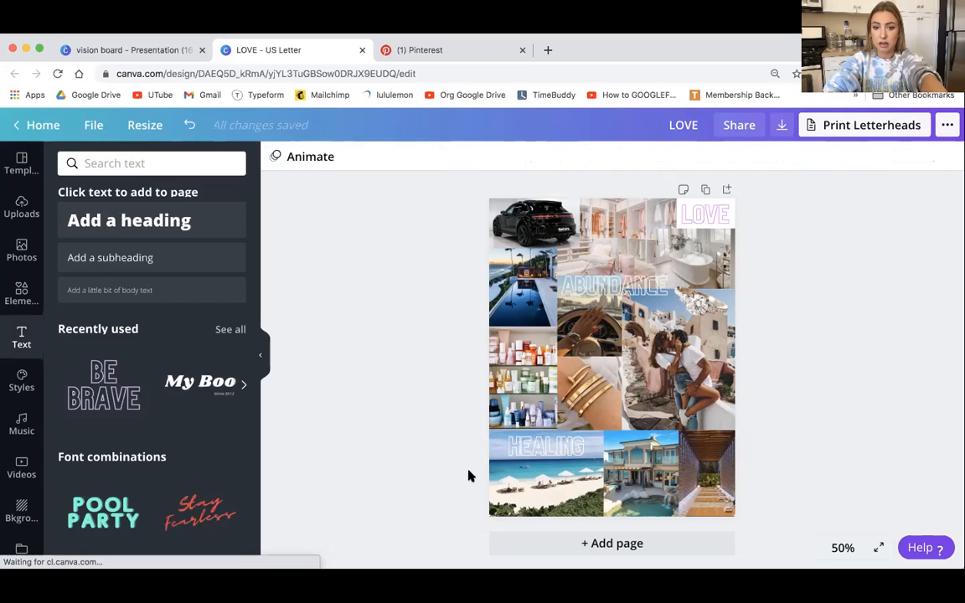
Replace the HEALING text with HIGHER SELF and resize it to fit on one line across the beach photo's sky
click(551, 449)
drag(608, 462, 634, 469)
drag(569, 491, 558, 488)
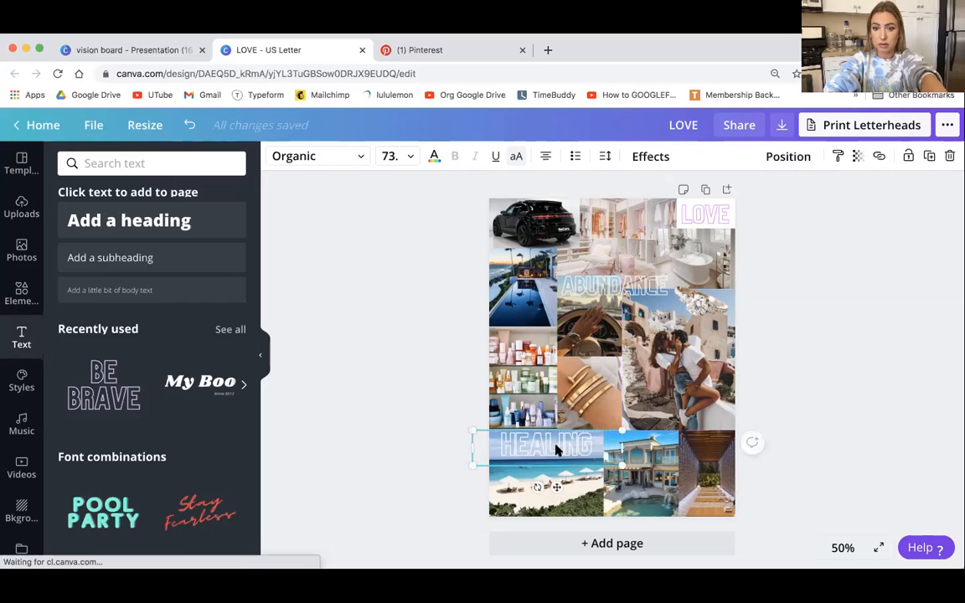
key(Return)
text(HIGHER SELF)
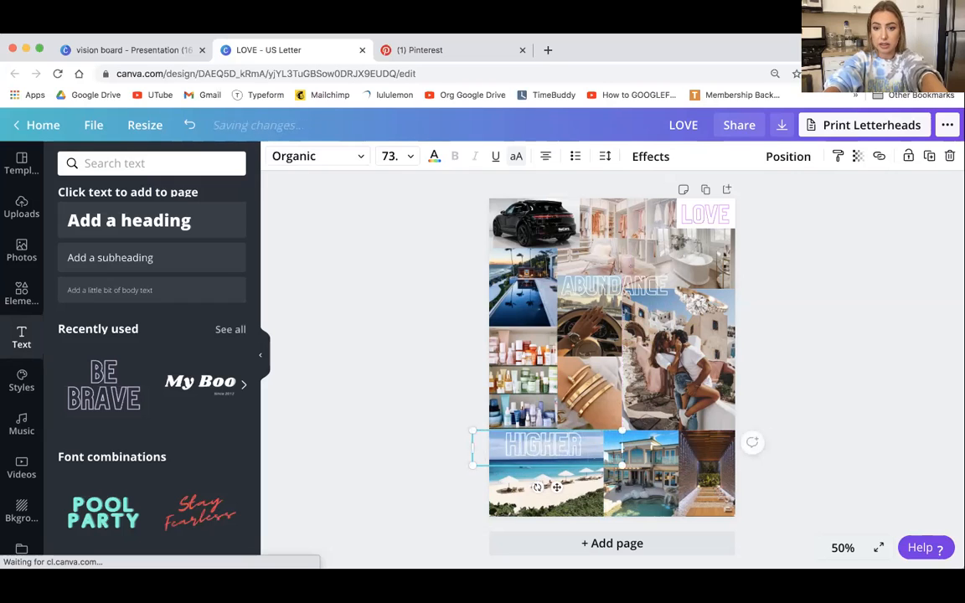
drag(622, 466, 594, 459)
drag(545, 482, 559, 489)
click(452, 410)
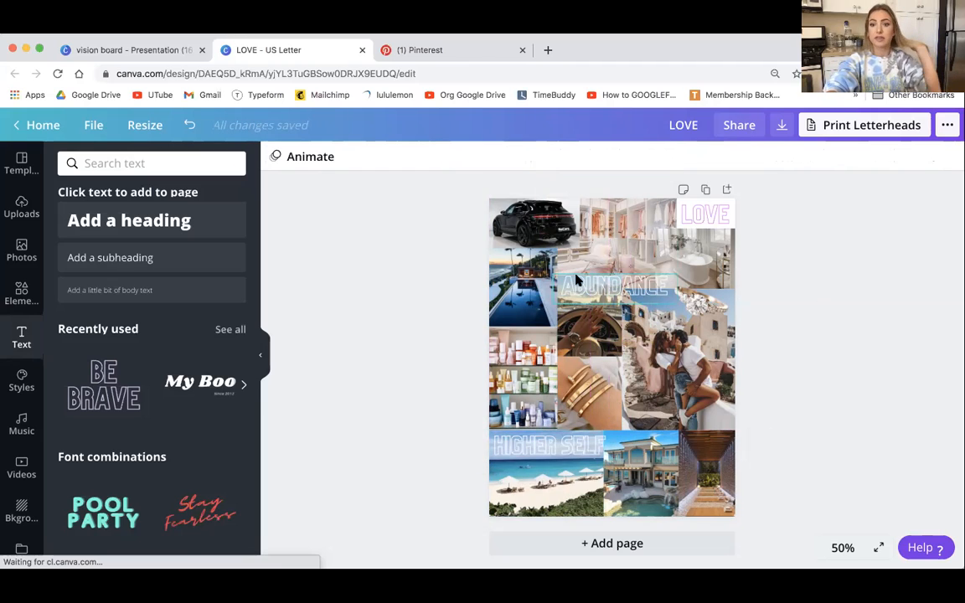
Download the finished vision board as a JPG and close the print offer
click(781, 126)
click(801, 216)
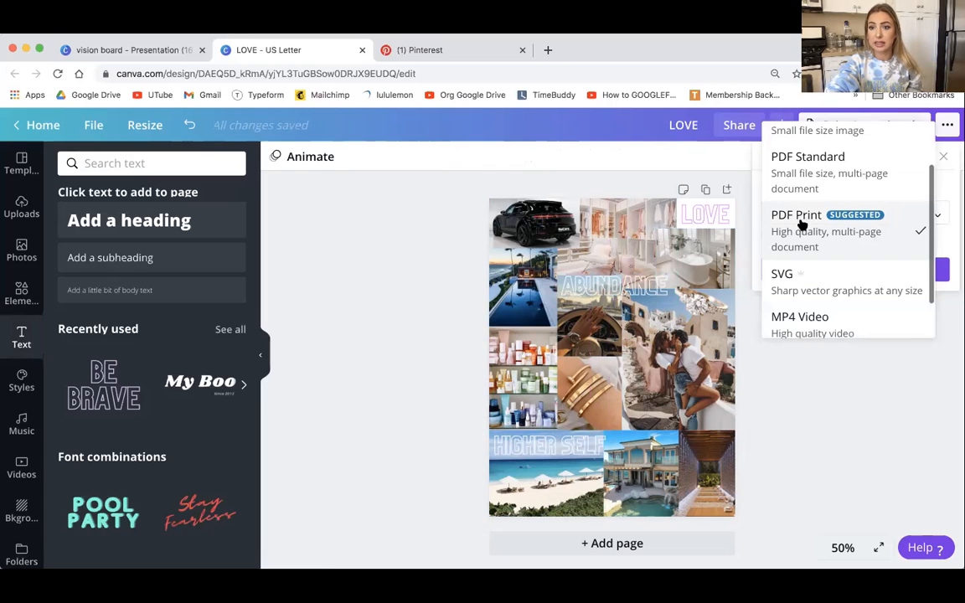
scroll(802, 168, up, 2)
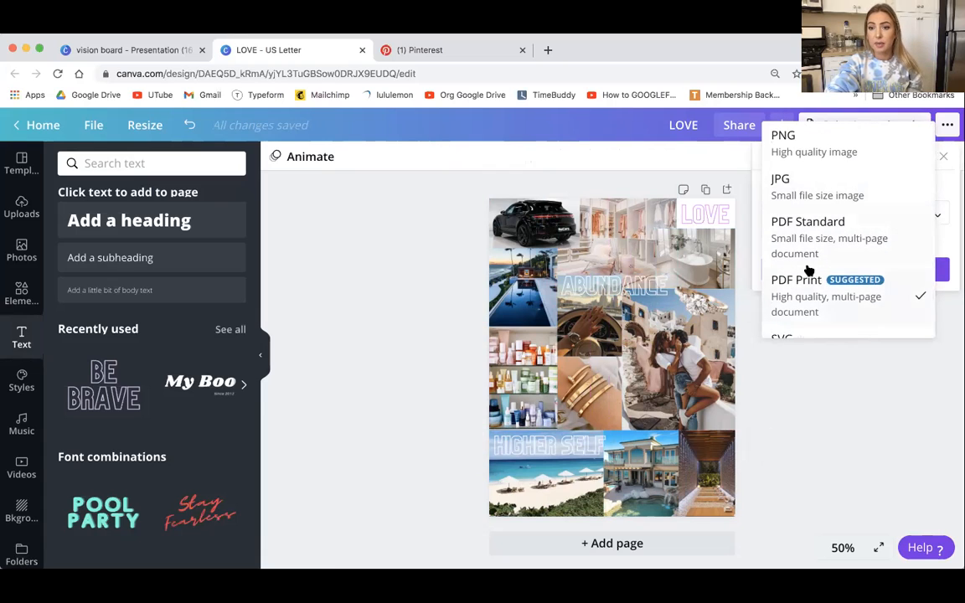
scroll(808, 270, down, 2)
scroll(817, 220, up, 2)
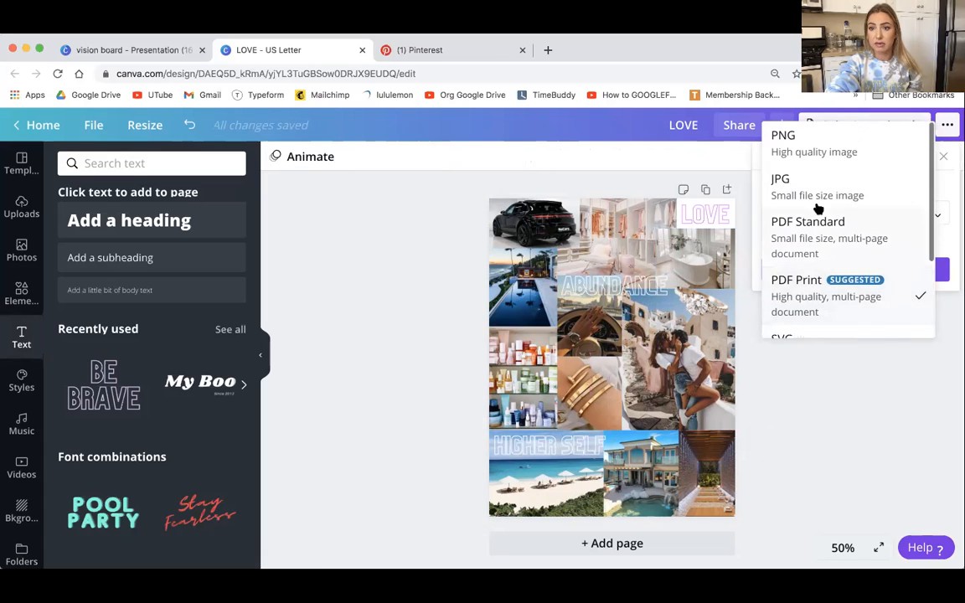
click(791, 182)
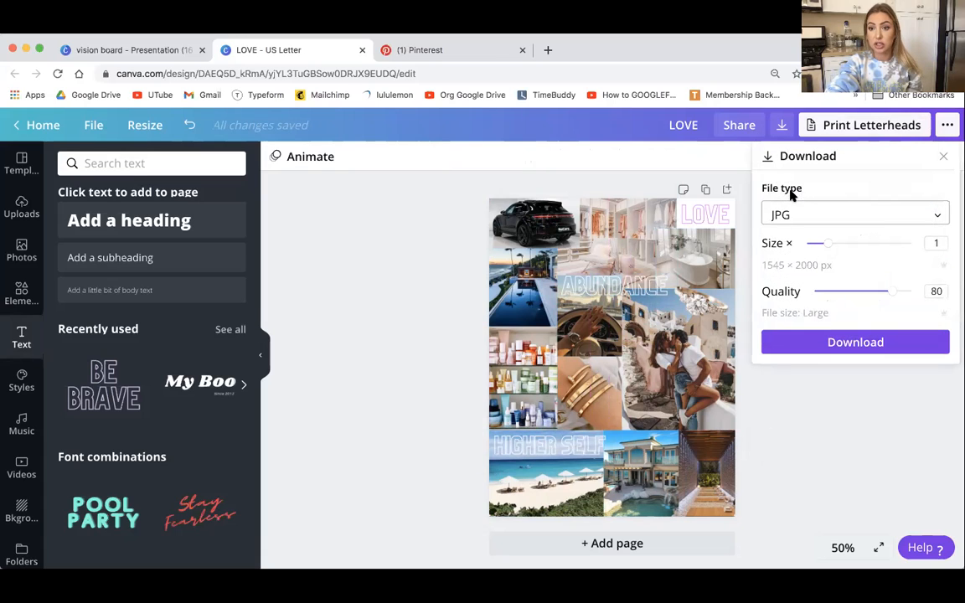
click(823, 340)
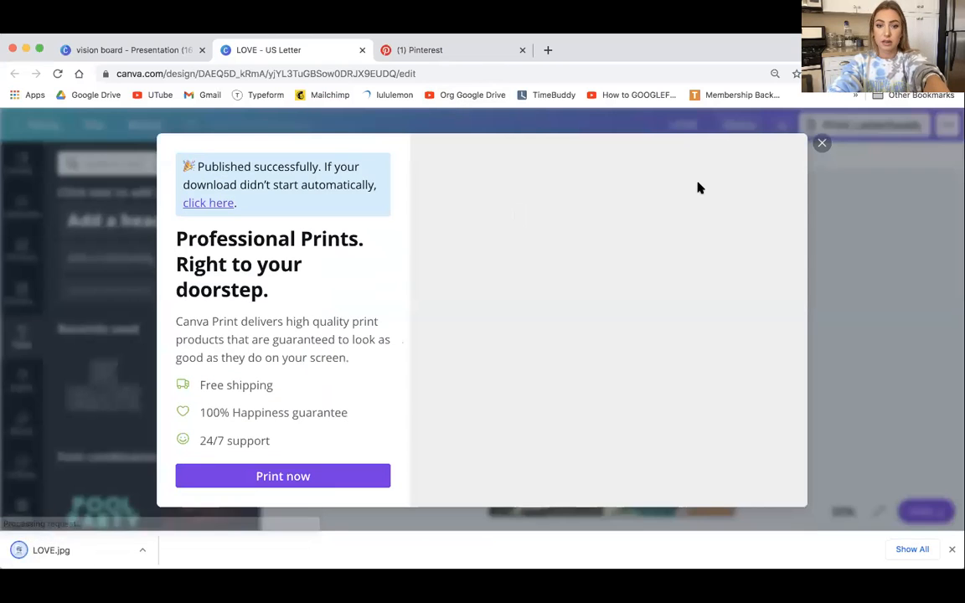
click(822, 142)
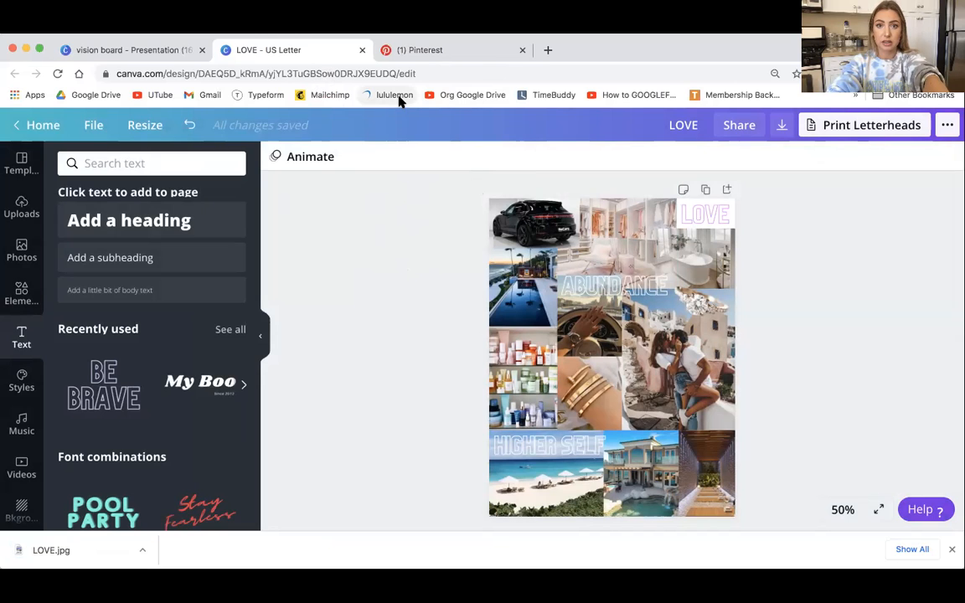
Switch to Pinterest, search for clouds, open the pink clouds pin, and return to the results
click(412, 55)
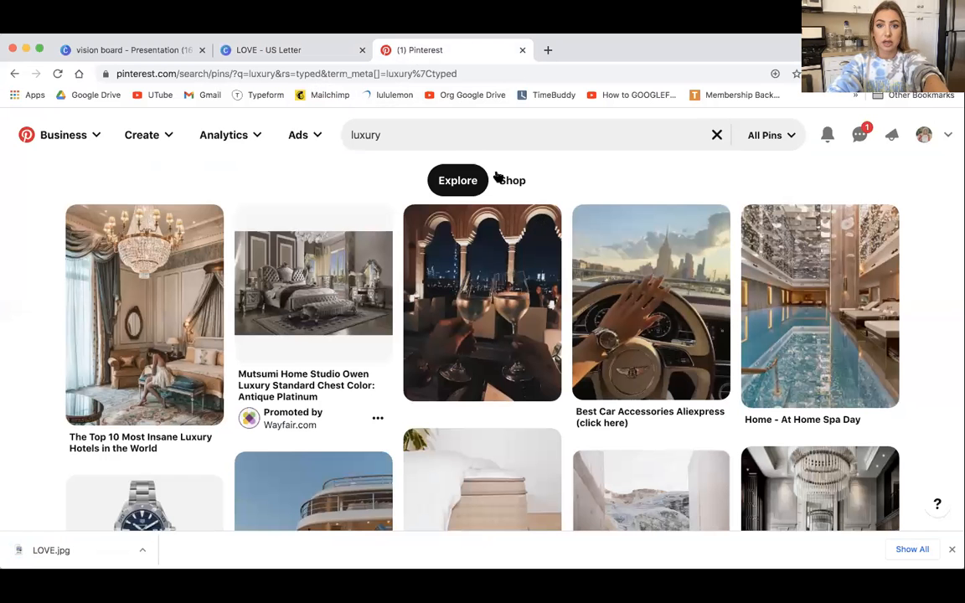
click(463, 135)
key(super+a)
text(cloud)
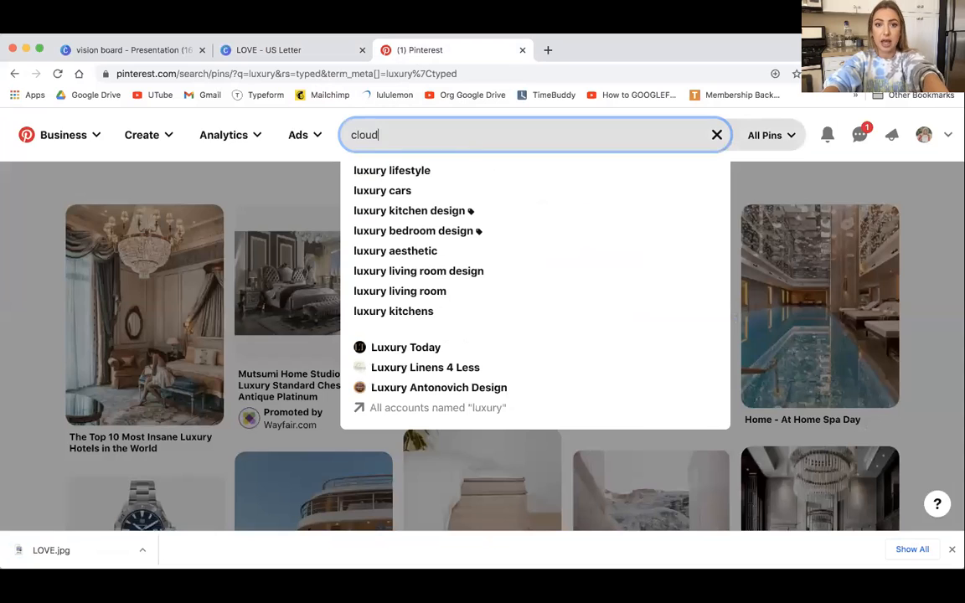
text(s)
key(Return)
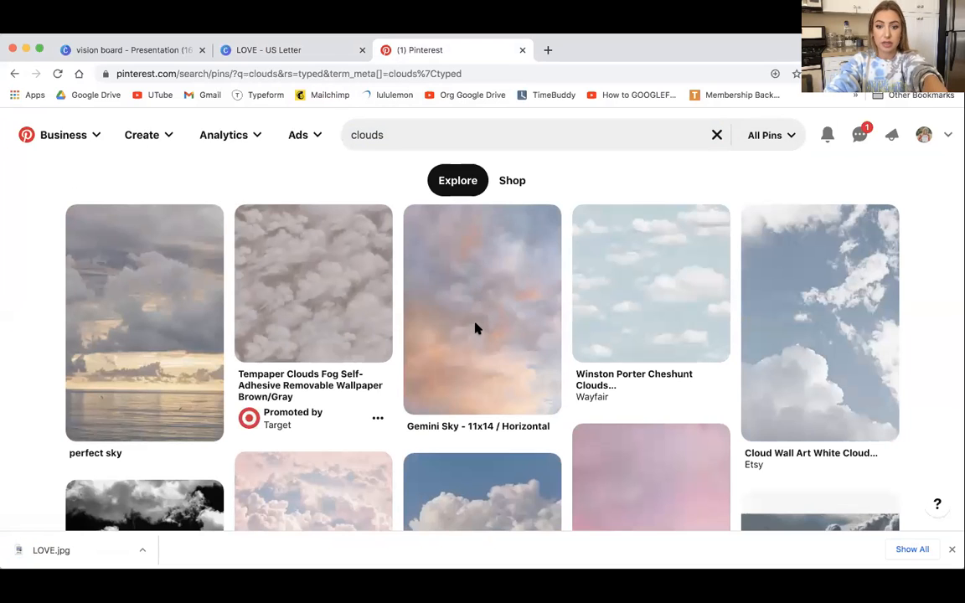
scroll(475, 328, down, 5)
click(321, 360)
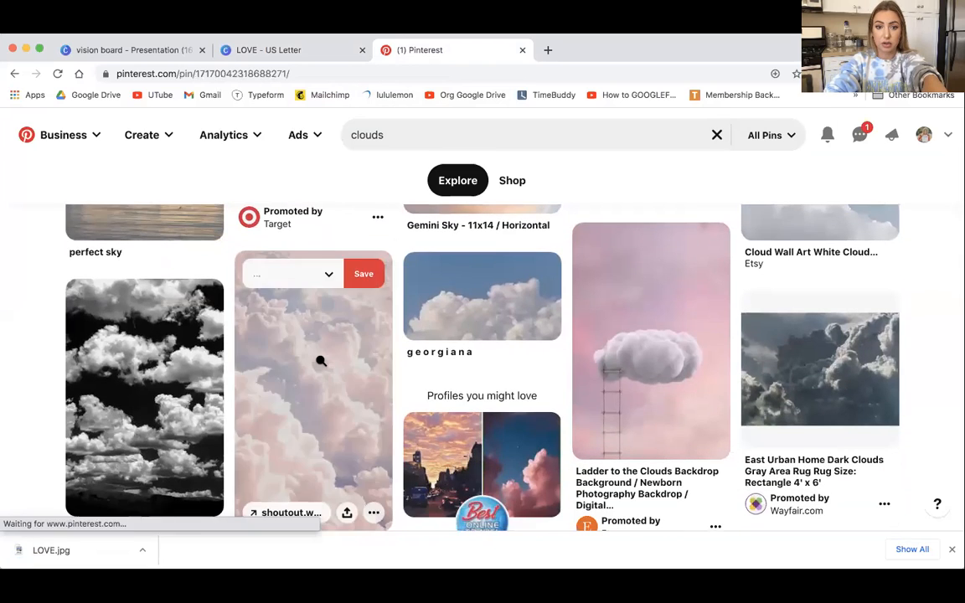
click(12, 75)
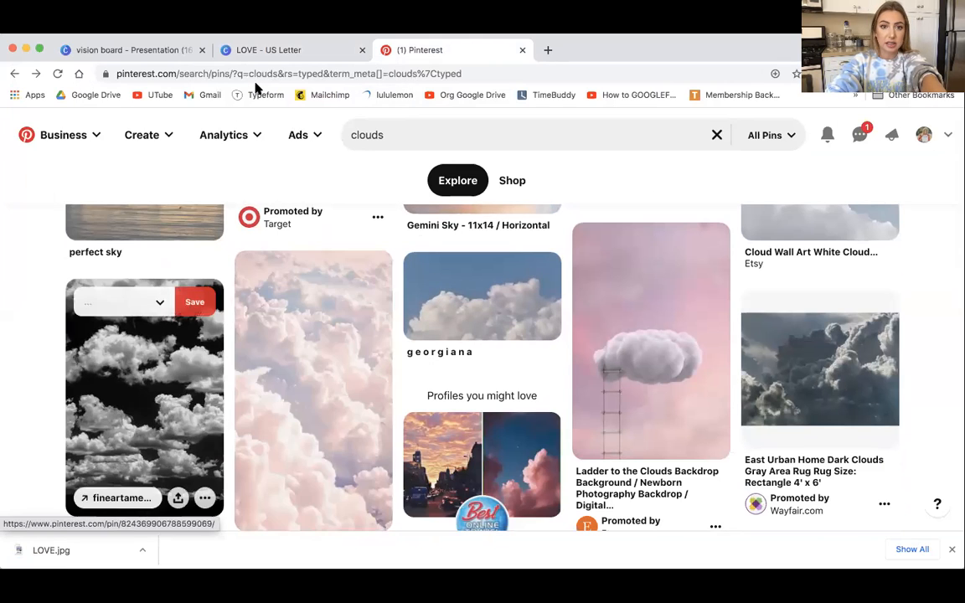
Return to Canva's home page, search the design types for instagram, and create a blank Instagram Story
click(281, 51)
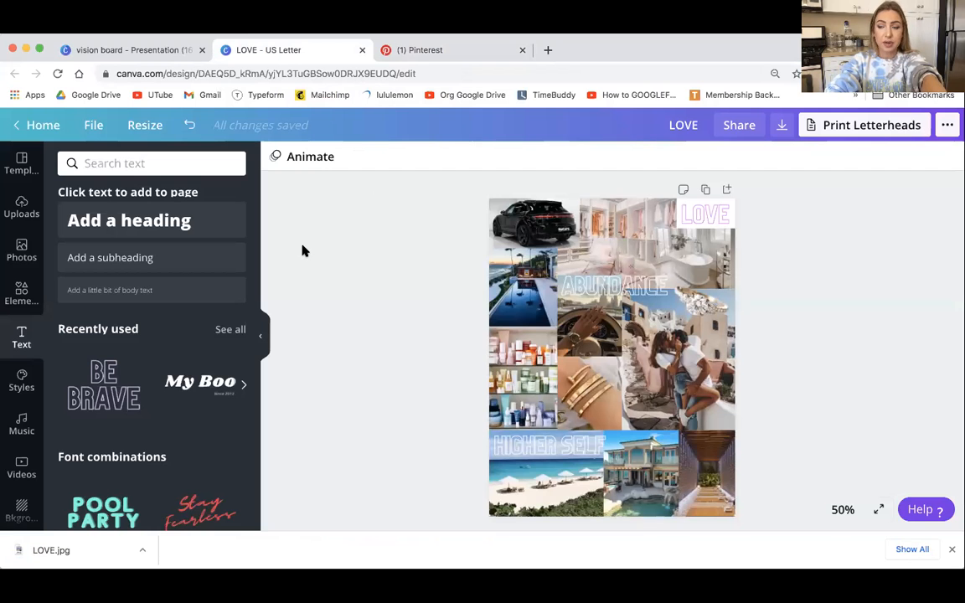
click(30, 127)
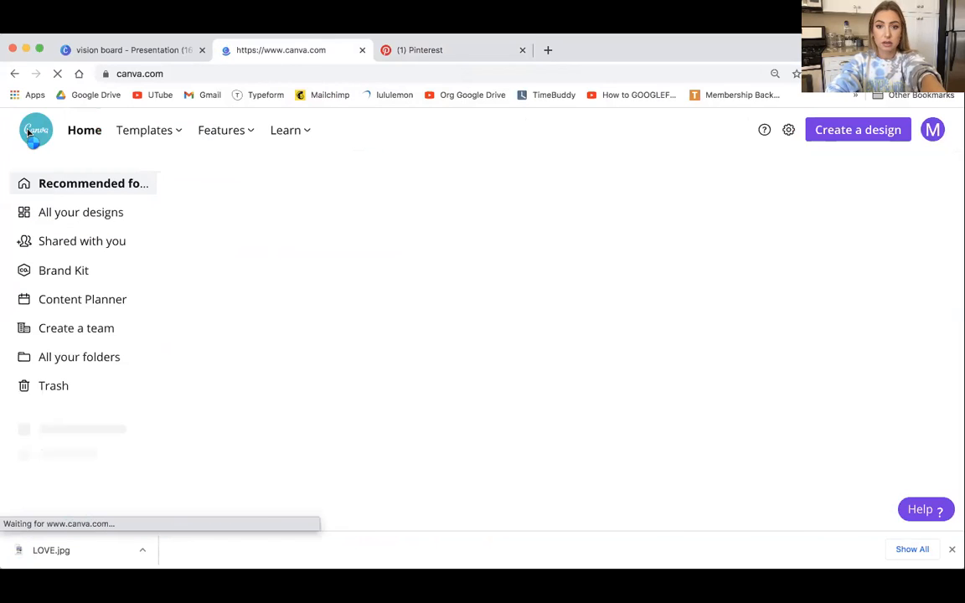
click(843, 133)
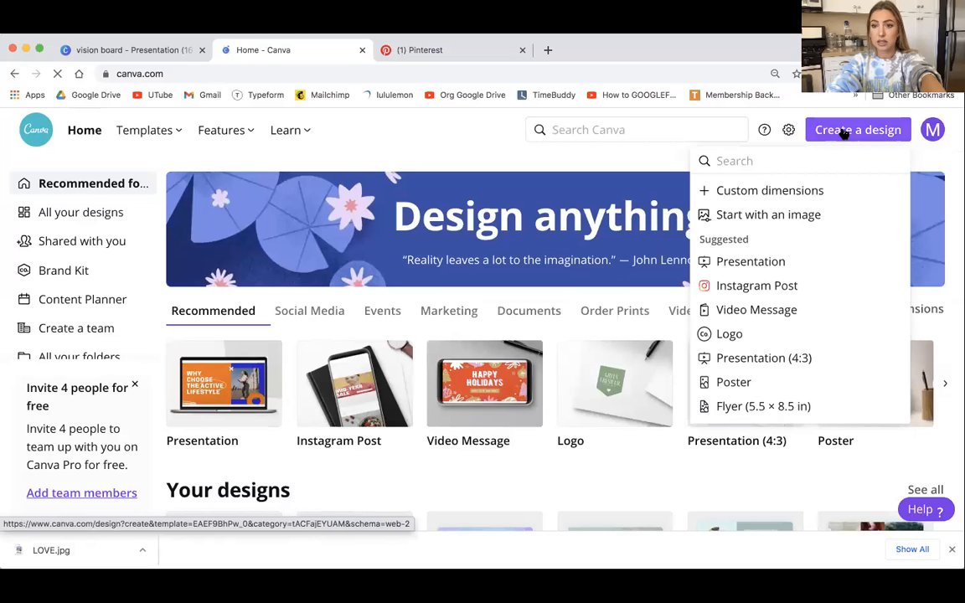
click(735, 160)
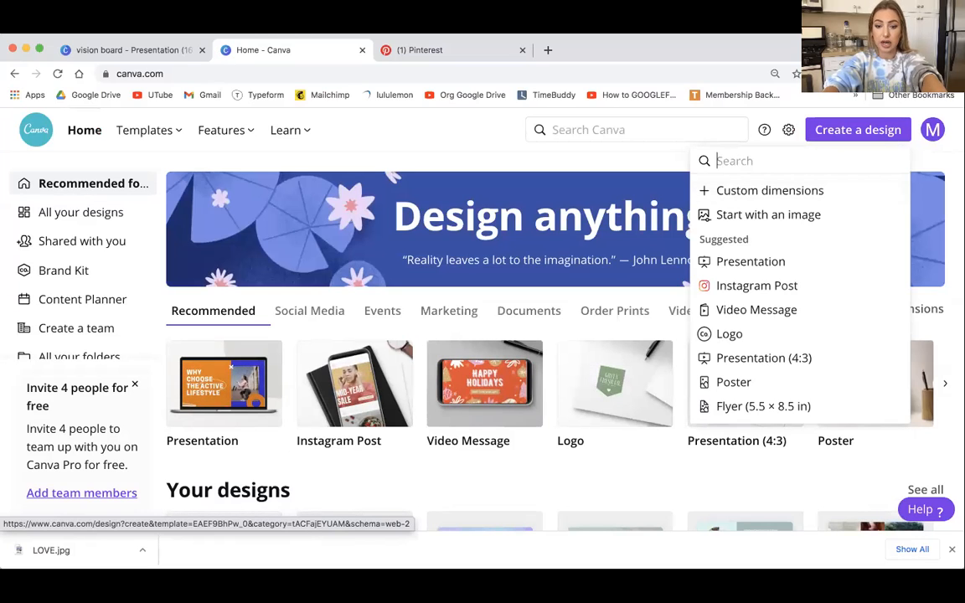
text(instagram)
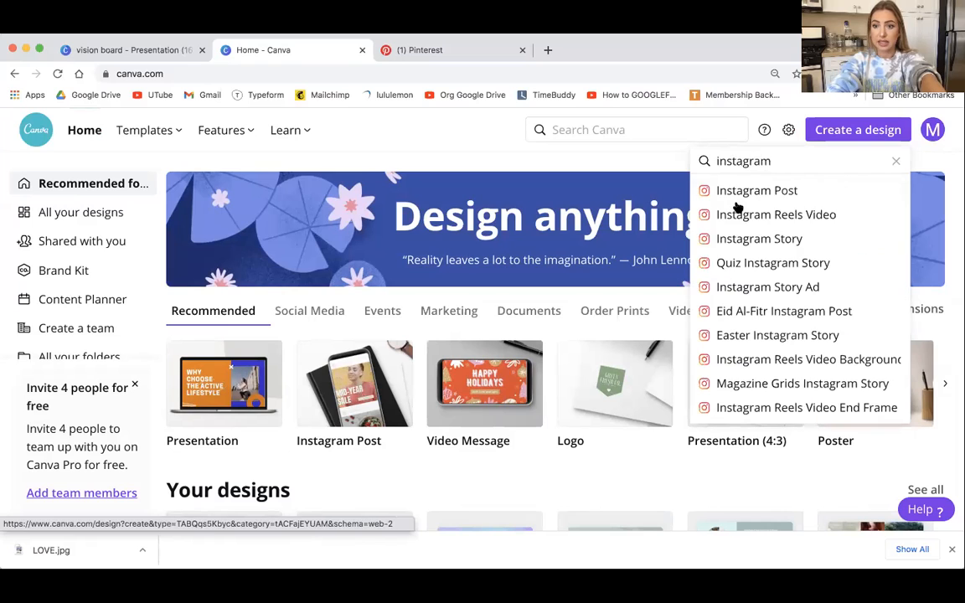
click(756, 246)
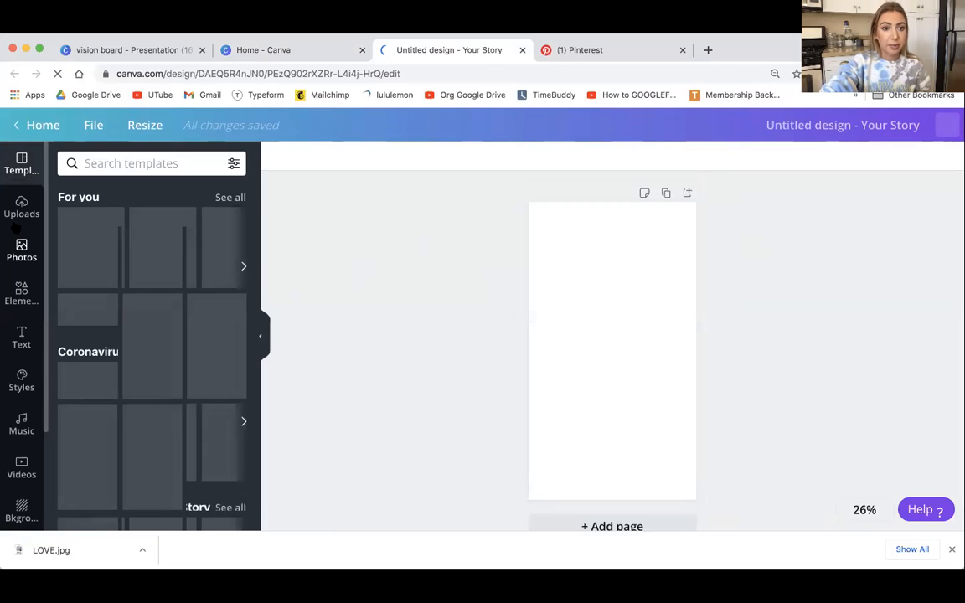
Upload the pink clouds image, add it to the story page, and enlarge it to fill the whole page
click(21, 207)
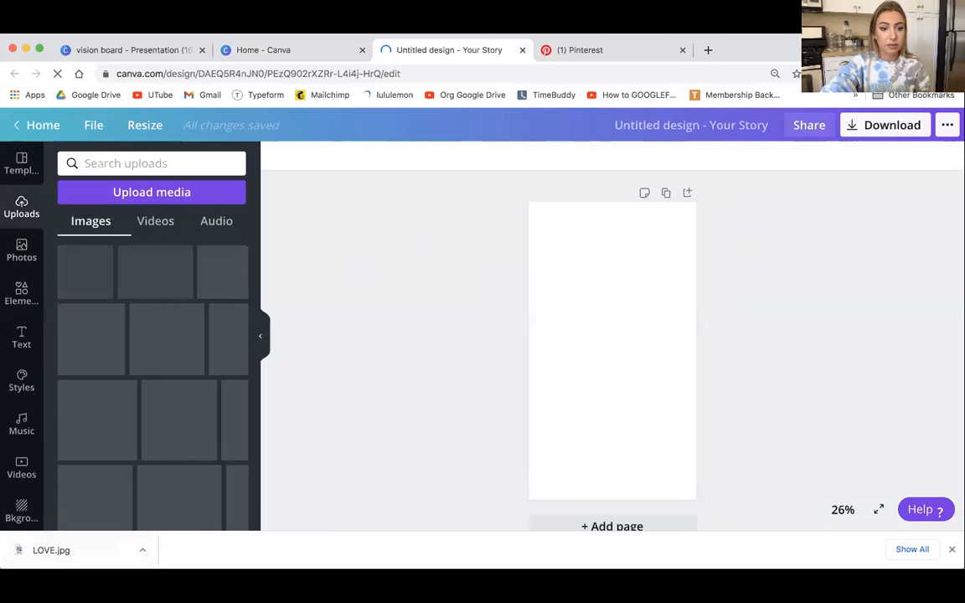
drag(178, 267, 115, 413)
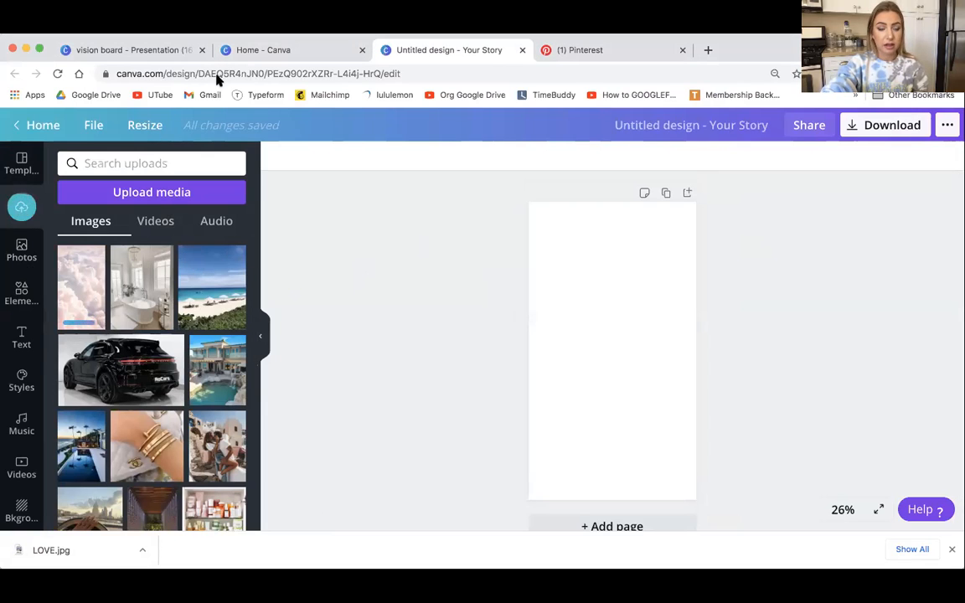
click(78, 276)
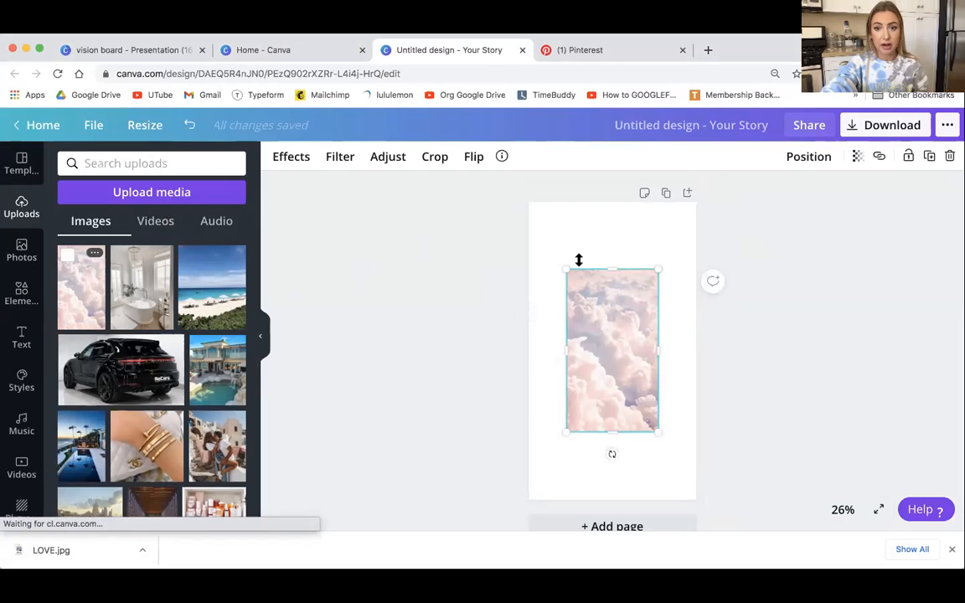
drag(566, 267, 540, 189)
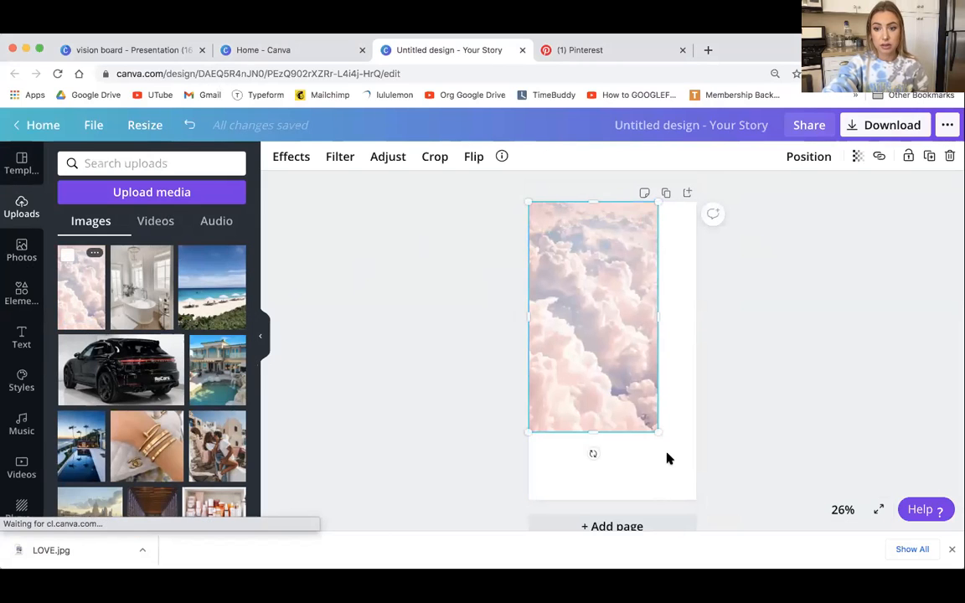
drag(658, 430, 701, 499)
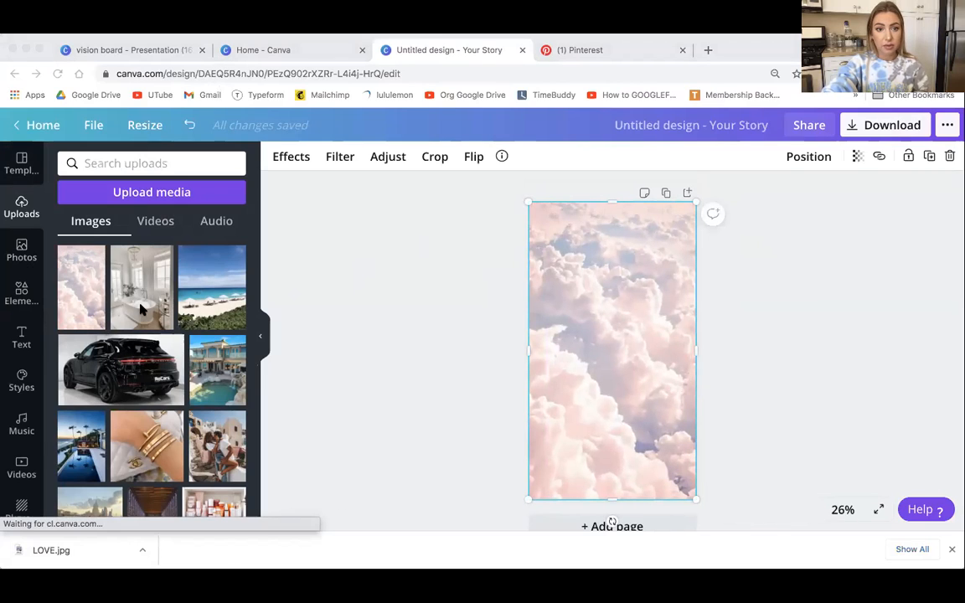
Upload the finished vision board image, place it over the clouds, and enlarge it to nearly the page width in the lower part
drag(144, 293, 117, 397)
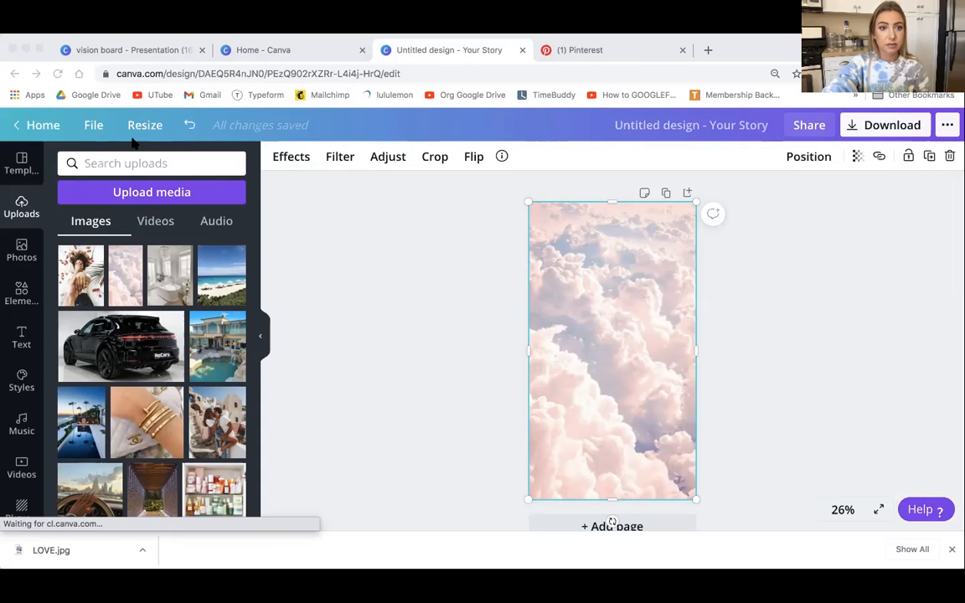
drag(148, 390, 117, 375)
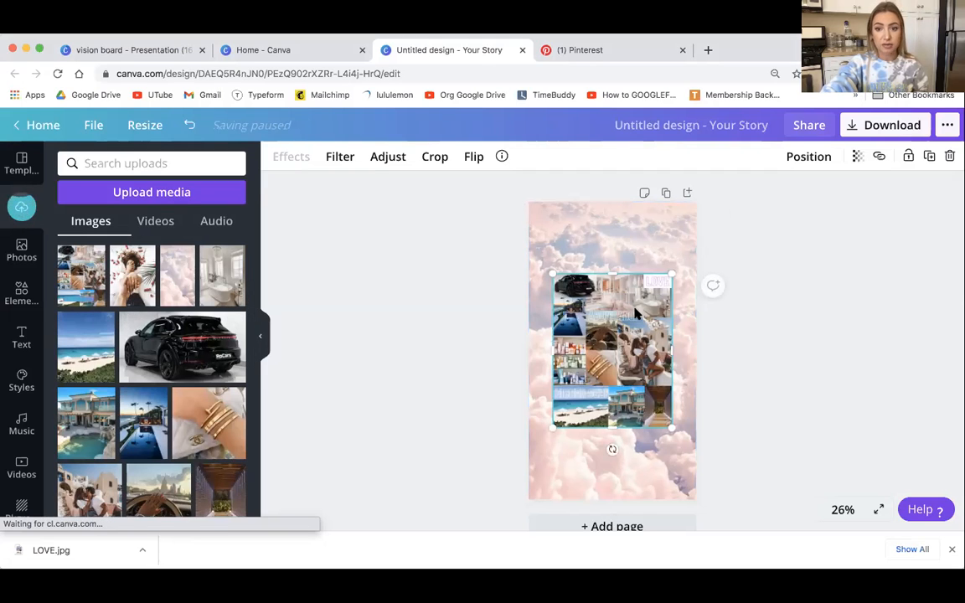
drag(668, 428, 685, 450)
drag(651, 377, 639, 386)
Soften the clouds background by setting its transparency to 89, contrast to -33 and brightness to 2
click(567, 227)
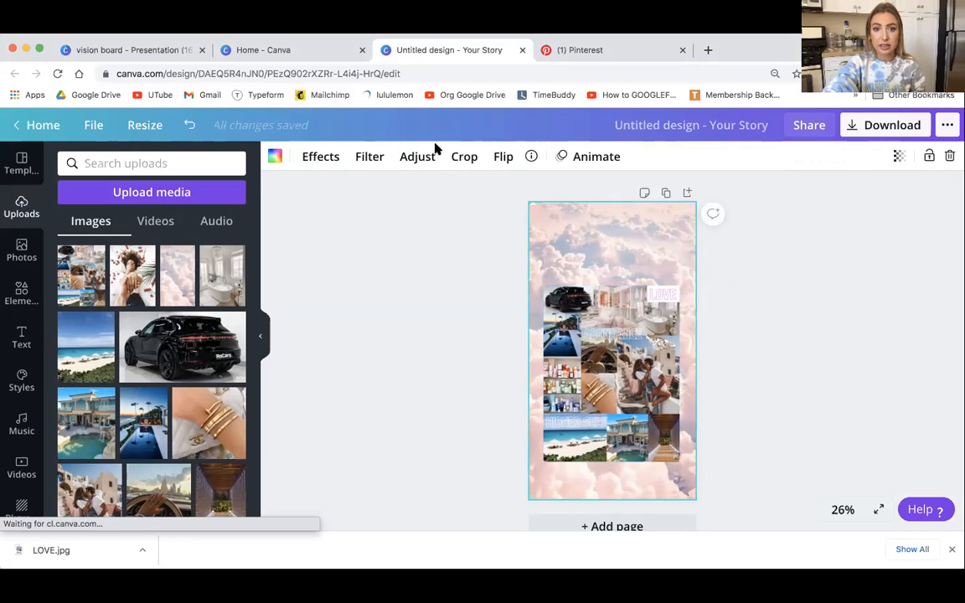
click(413, 160)
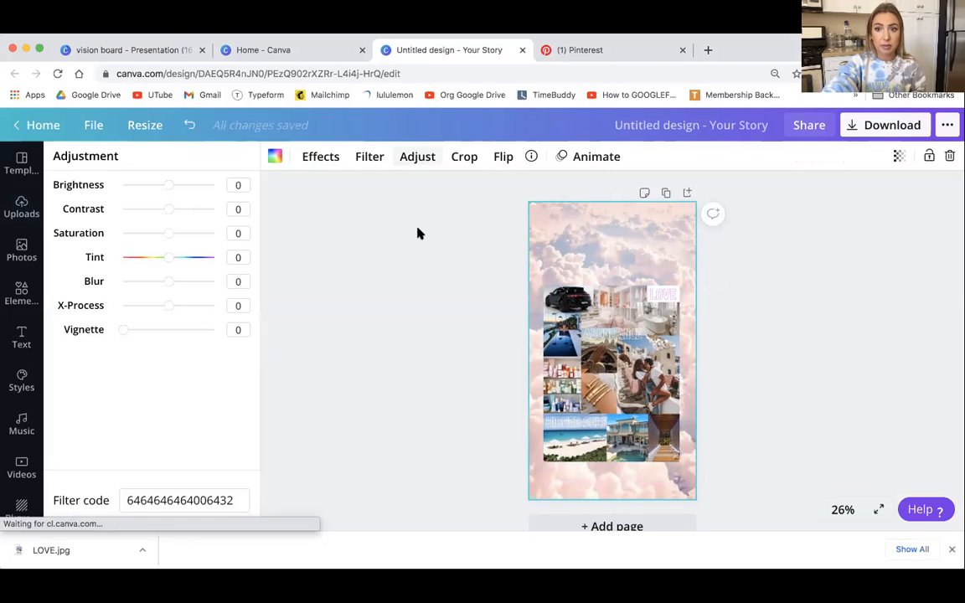
click(897, 159)
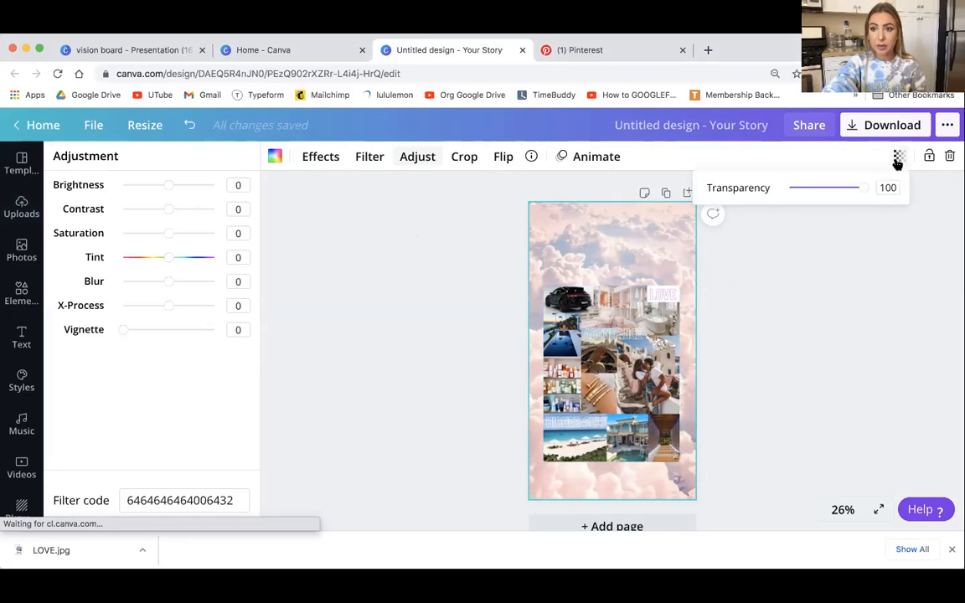
mouse_move(839, 192)
mouse_down()
mouse_move(818, 189)
mouse_move(855, 188)
mouse_up()
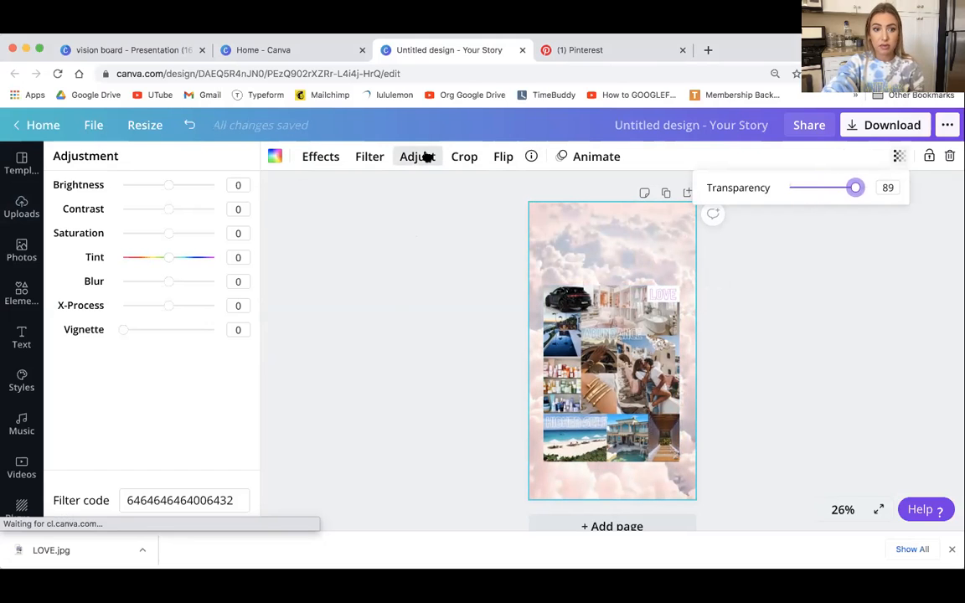
drag(169, 213, 170, 186)
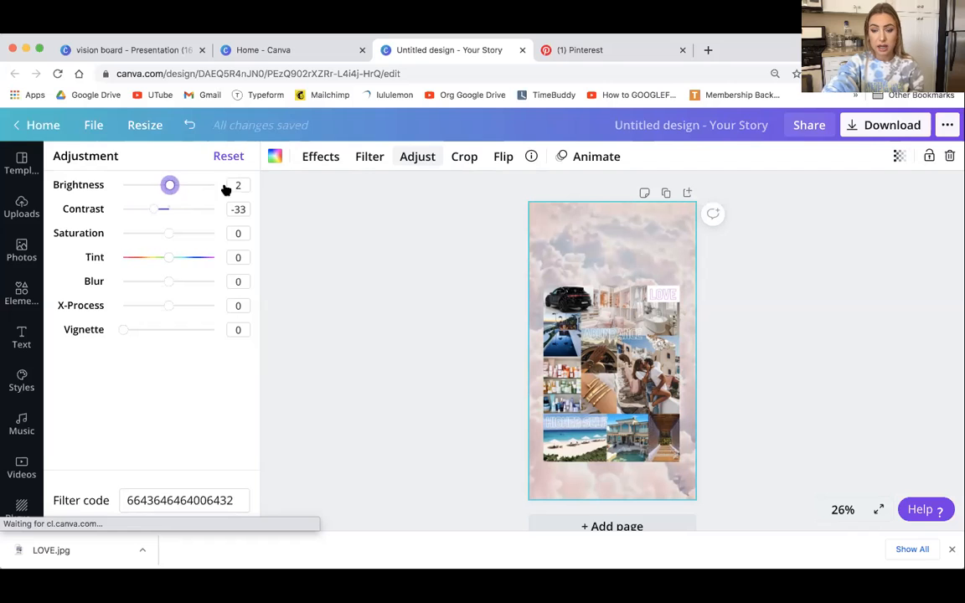
Reposition the vision board collage slightly lower on the clouds background, leaving open sky above it, and deselect it
drag(624, 323, 626, 308)
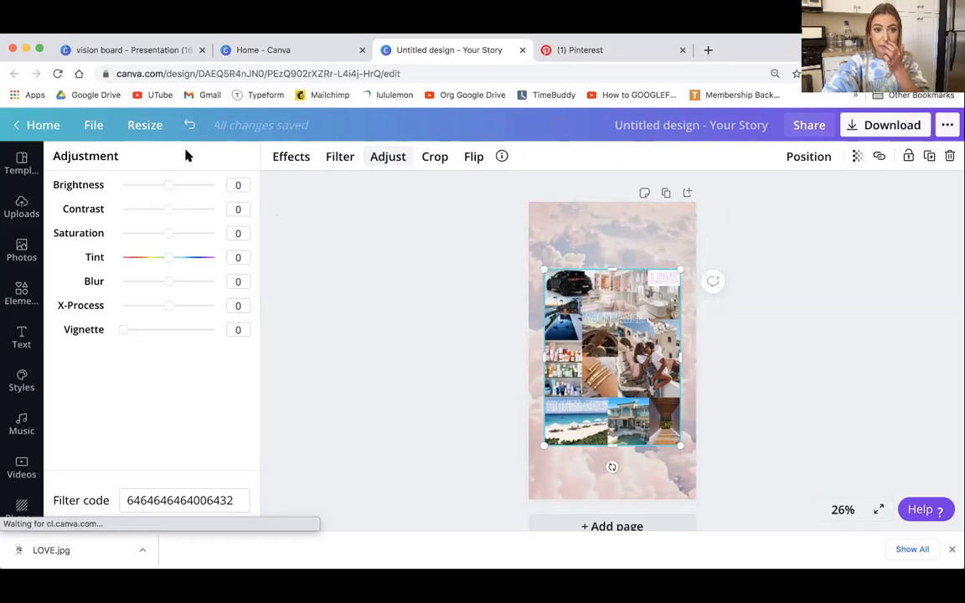
drag(612, 295, 612, 320)
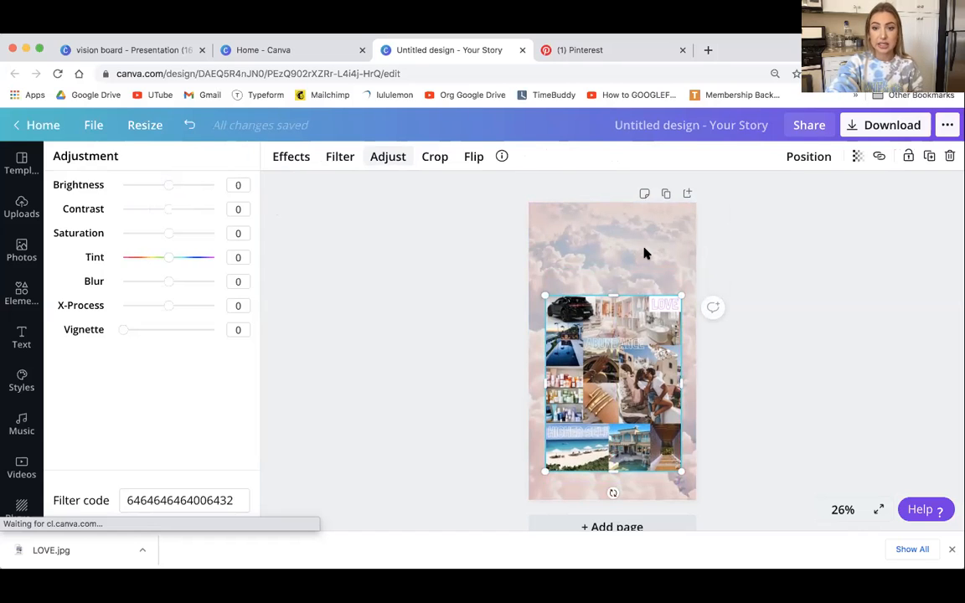
click(483, 307)
click(492, 313)
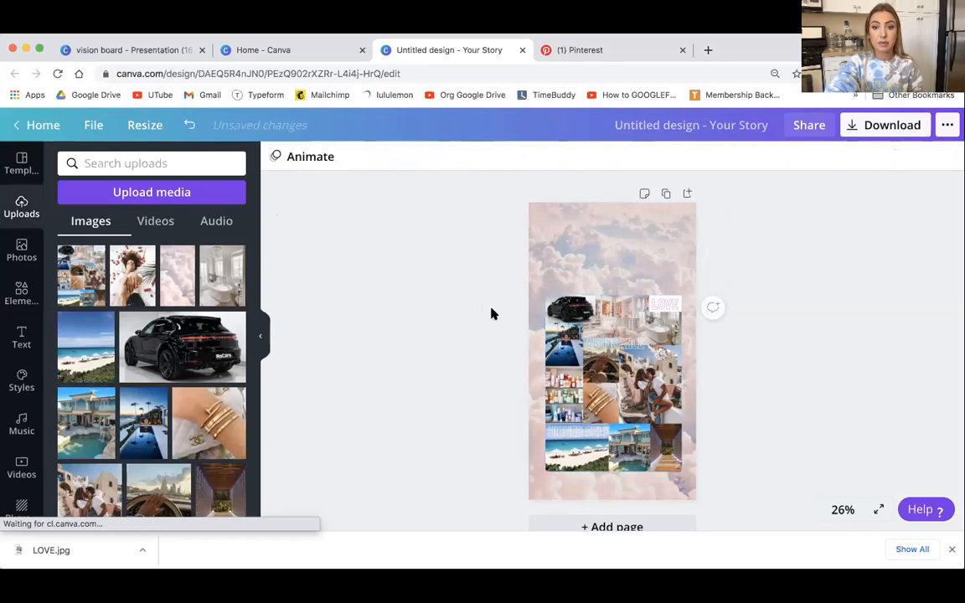
Browse the font combinations, add the "A GIFT just for you" script text, and place it in the sky above the collage
click(22, 337)
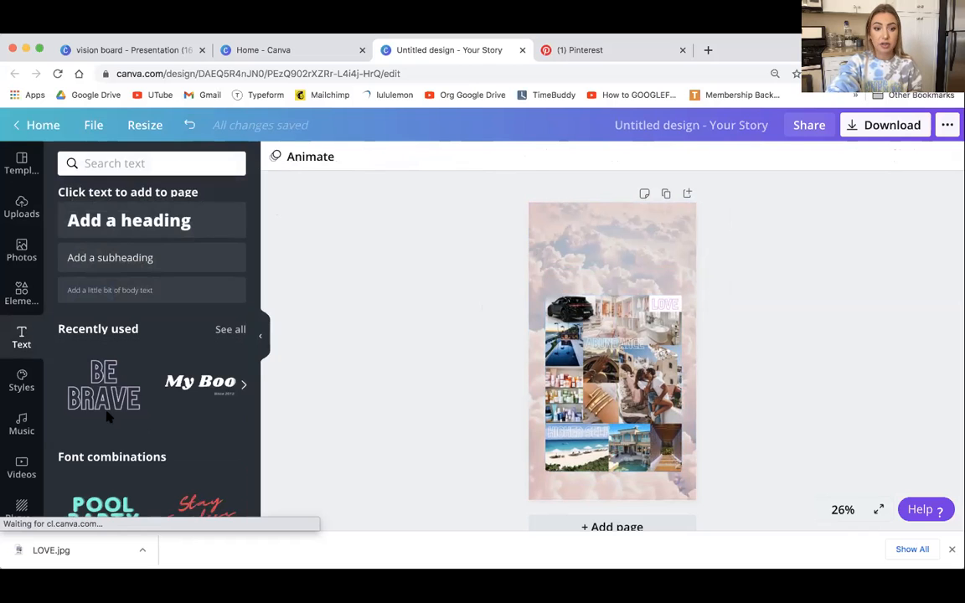
scroll(107, 416, down, 3)
scroll(107, 416, down, 6)
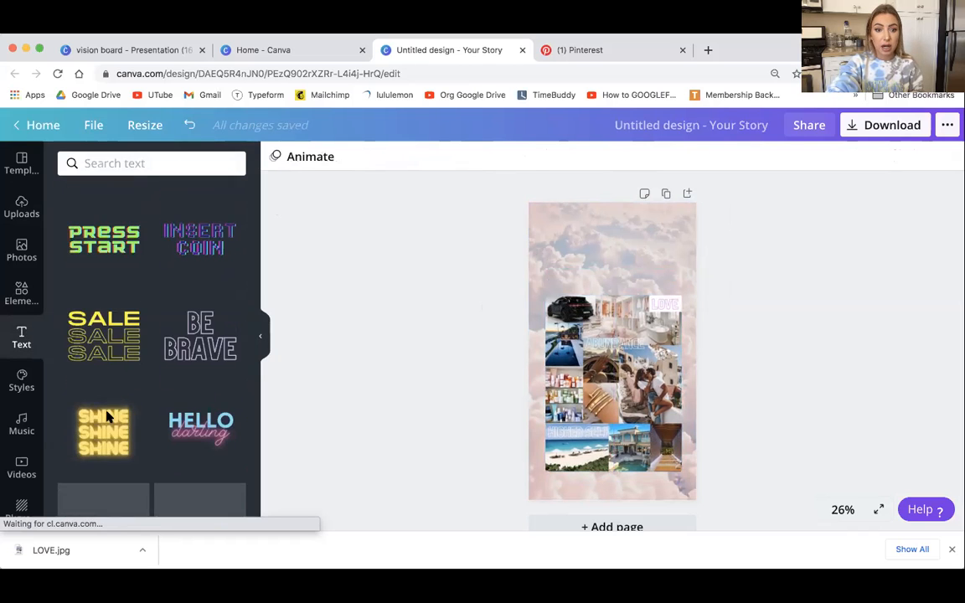
scroll(108, 416, down, 4)
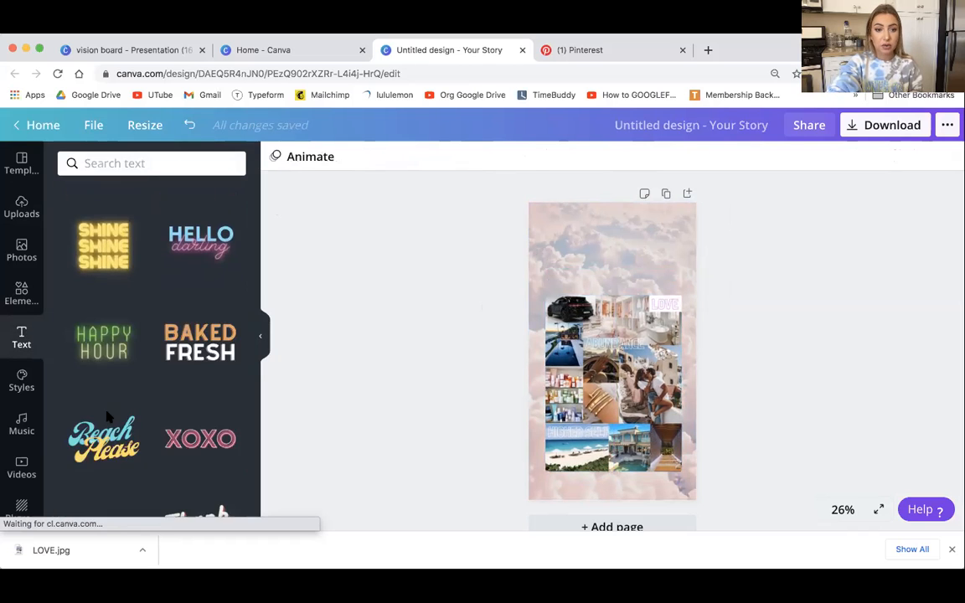
scroll(107, 416, down, 3)
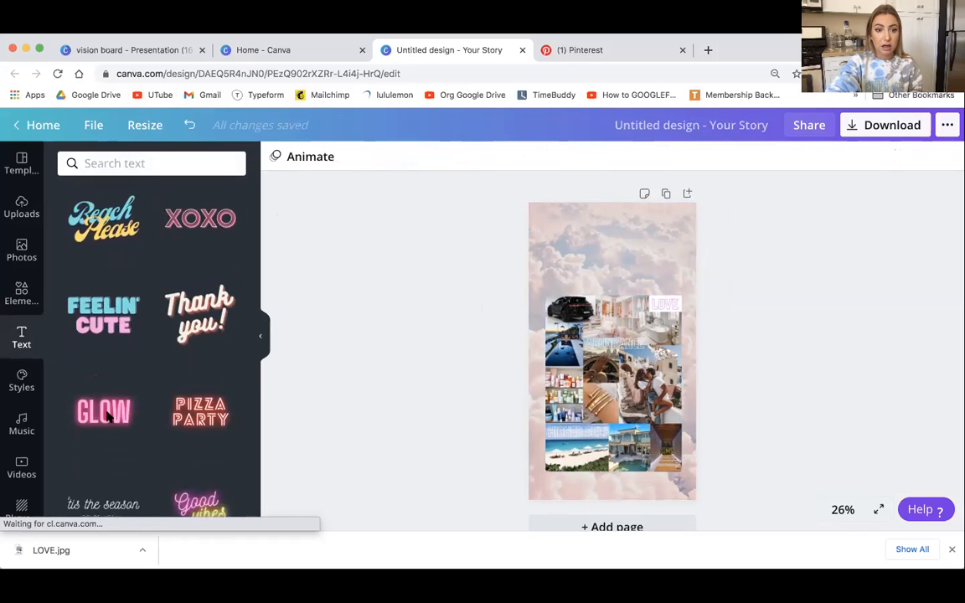
scroll(108, 416, down, 5)
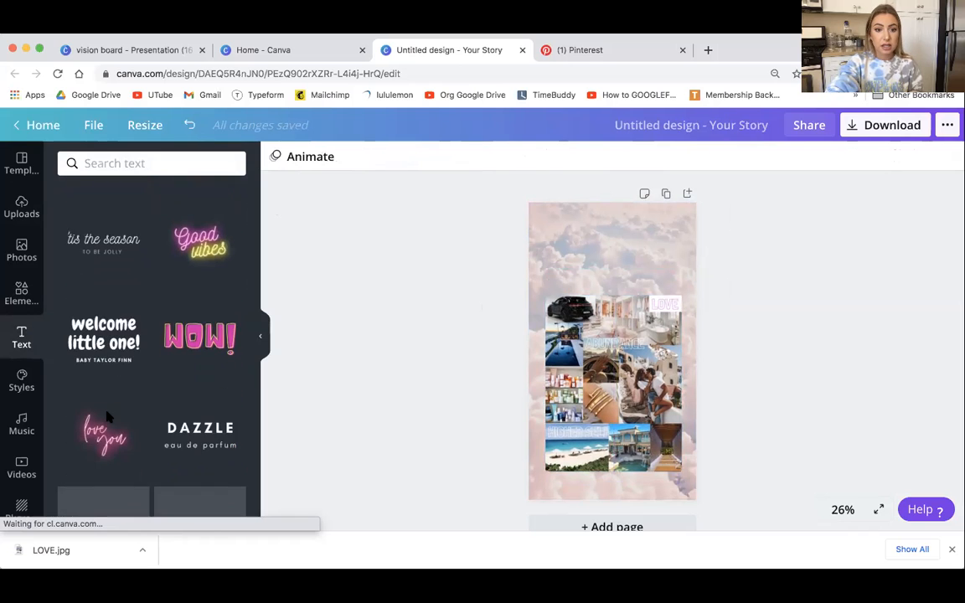
scroll(107, 416, down, 3)
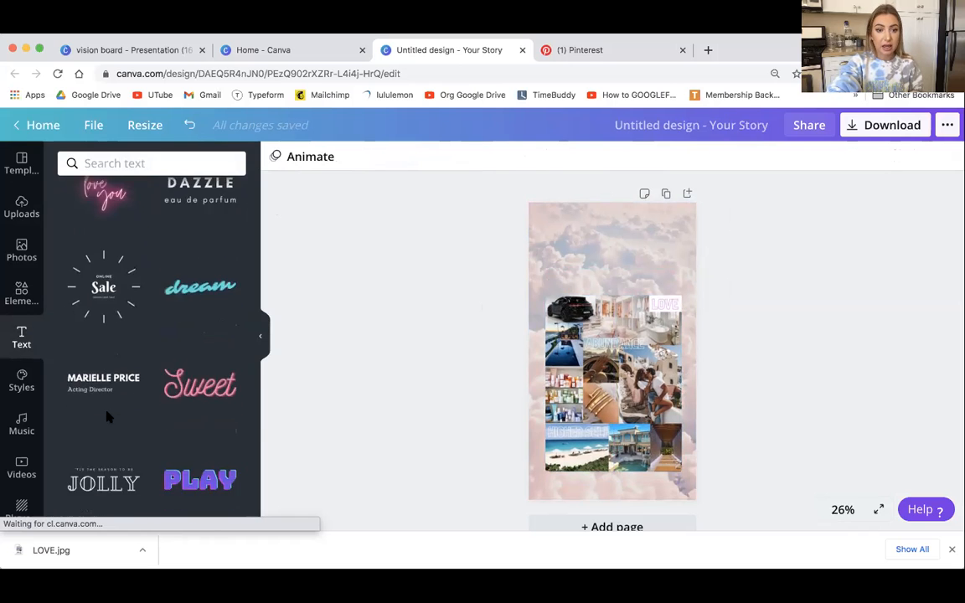
scroll(107, 417, down, 3)
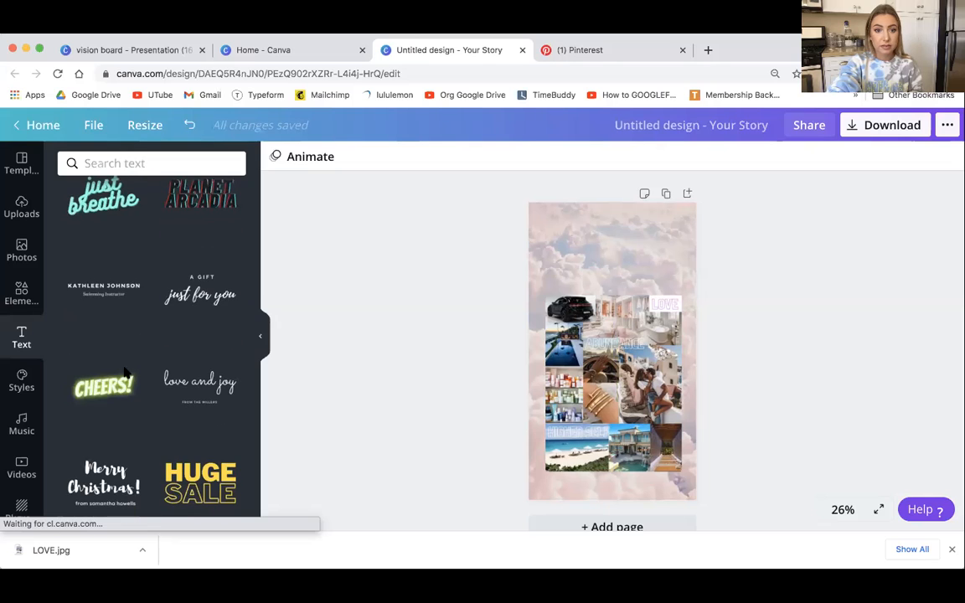
click(197, 295)
drag(610, 356, 609, 260)
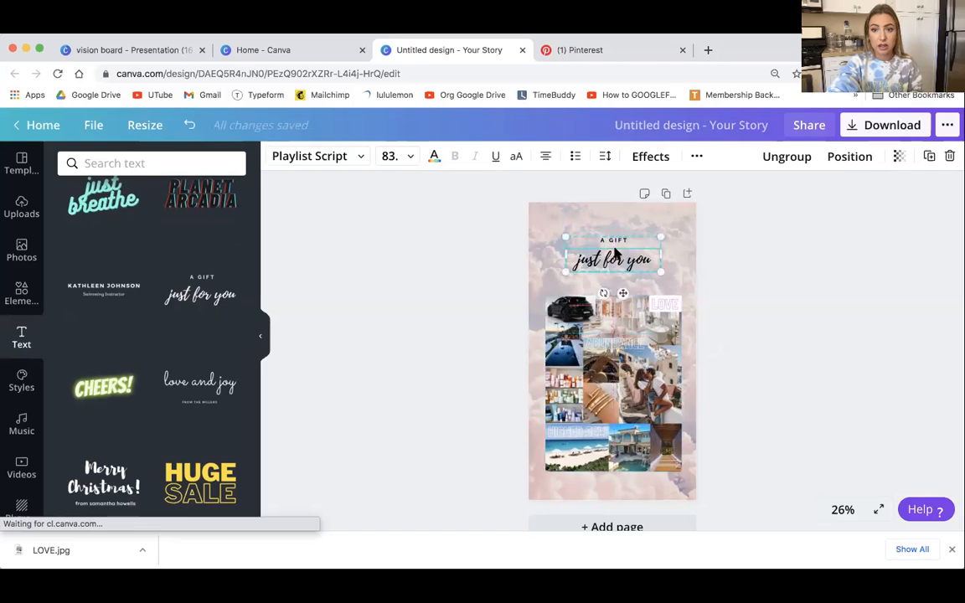
Delete the small "A GIFT" line and replace the "just for you" wording with "attitude of gratitude"
click(627, 233)
click(629, 241)
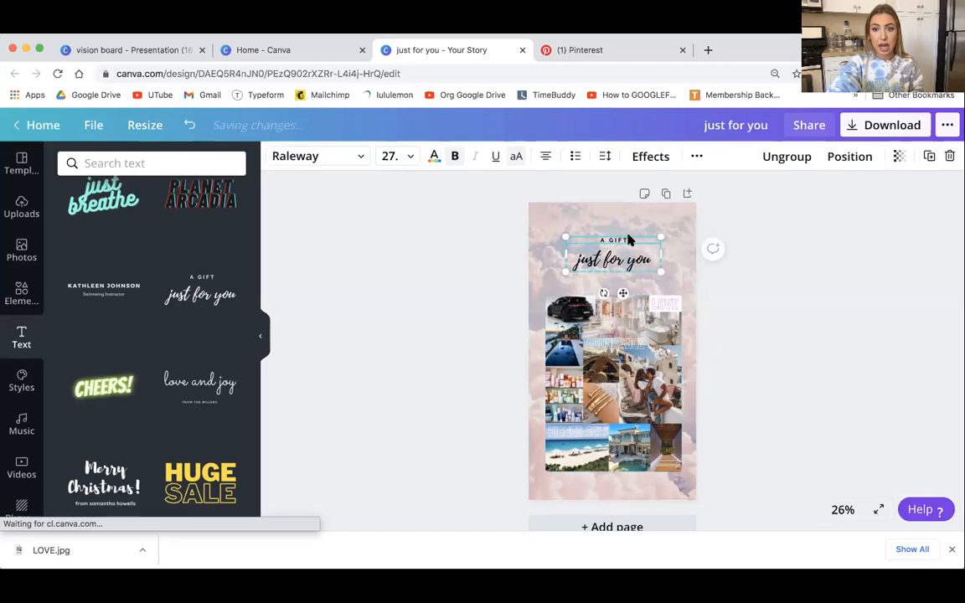
key(Delete)
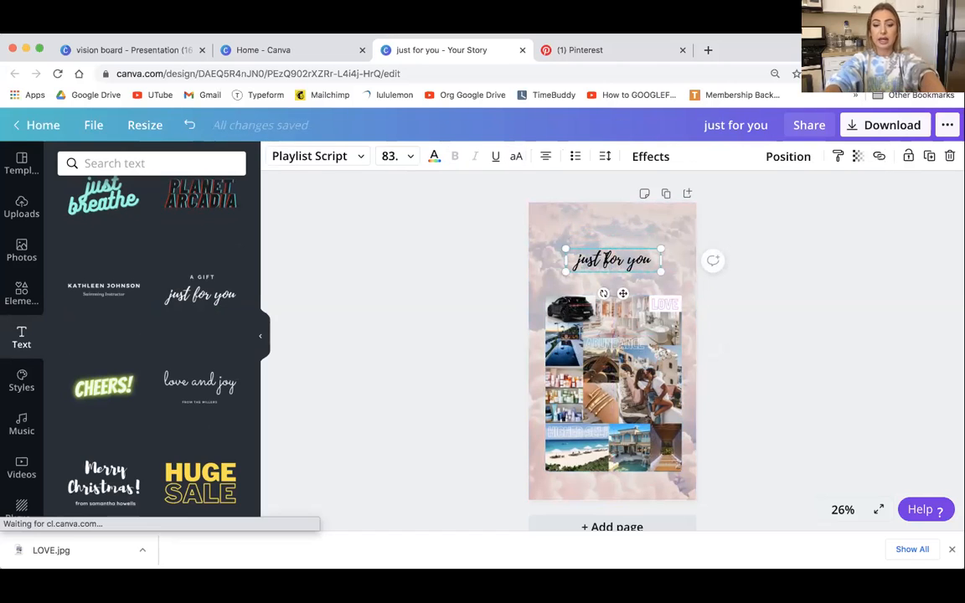
key(Return)
text(attitude of gratit)
key(BackSpace)
key(BackSpace)
text(itude)
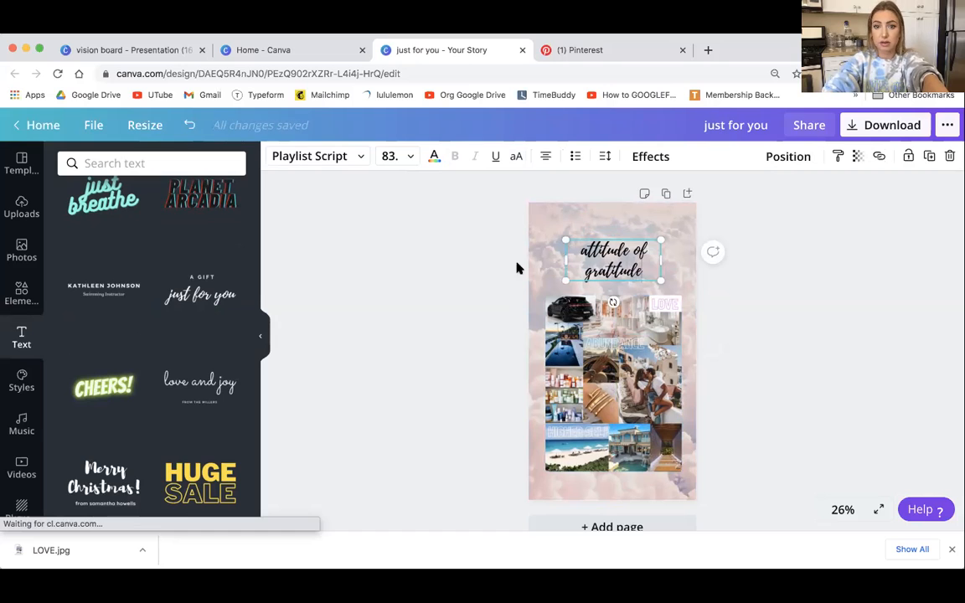
Set the font size of the "attitude of gratitude" text to 64
click(389, 157)
click(410, 156)
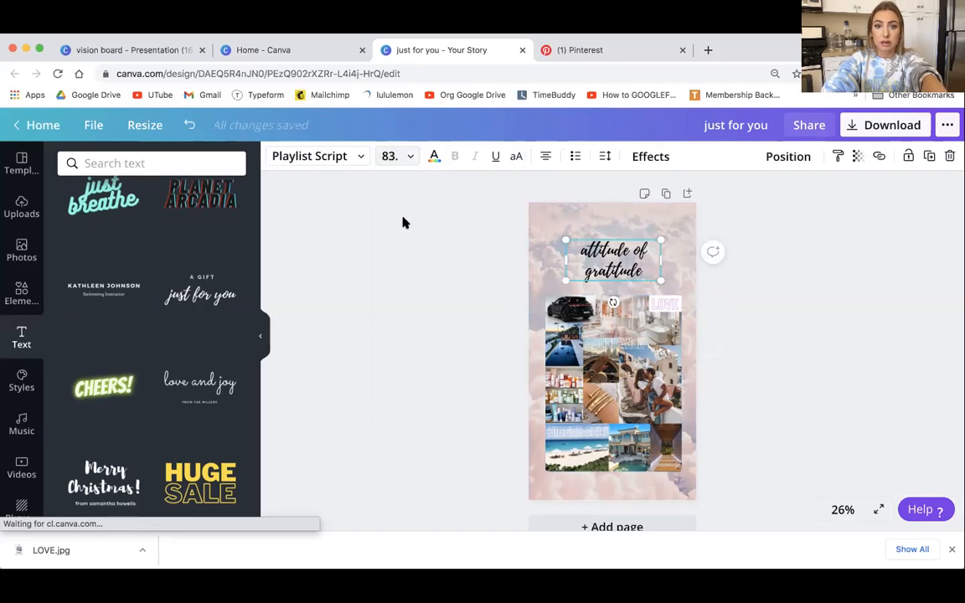
click(390, 157)
scroll(399, 303, down, 5)
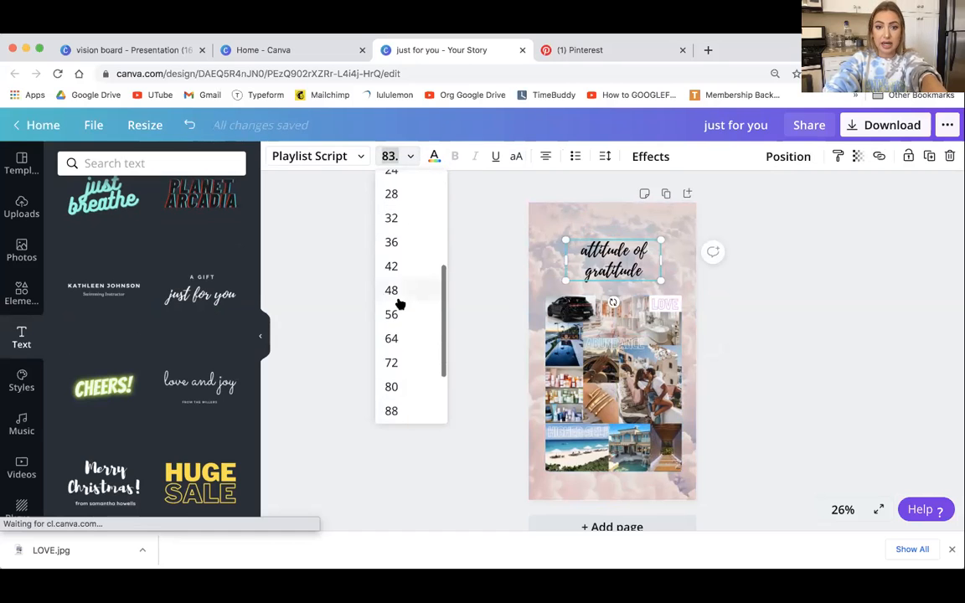
click(396, 339)
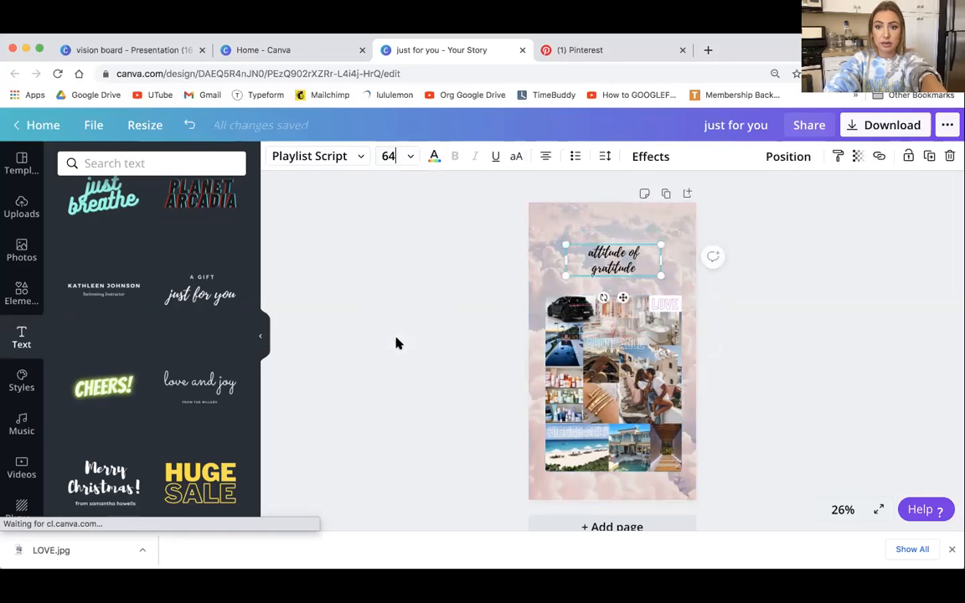
Set the "attitude of gratitude" text to size 48, then enlarge it to about 76 on one line and centre it directly above the collage
click(410, 157)
click(396, 247)
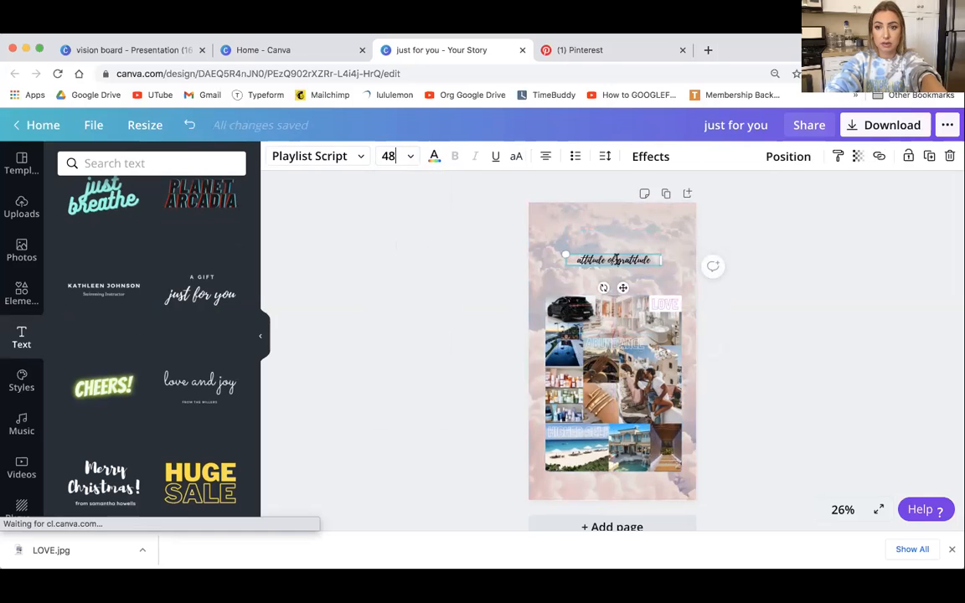
drag(565, 254, 527, 248)
drag(605, 285, 622, 311)
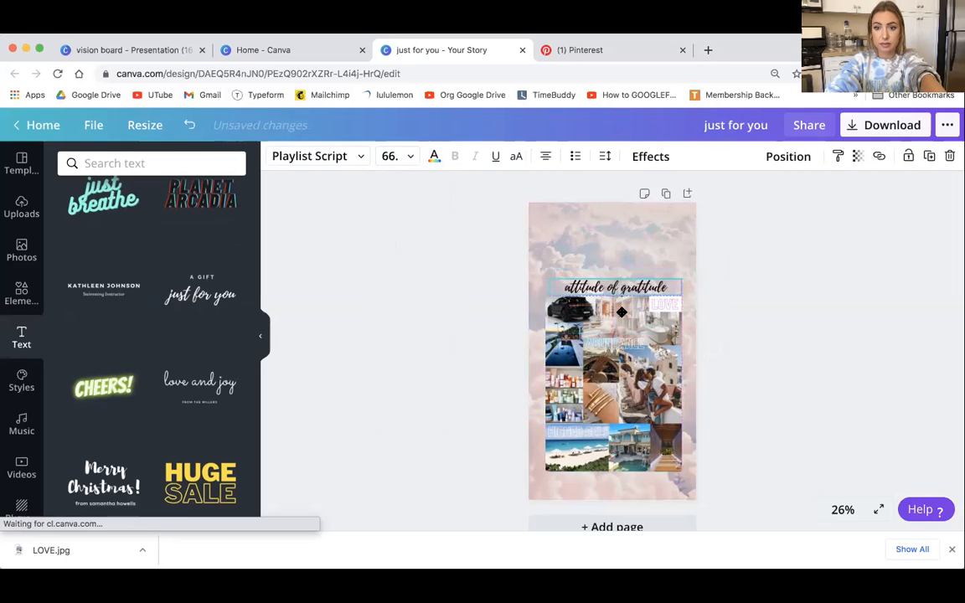
drag(547, 272, 528, 270)
drag(616, 312, 626, 310)
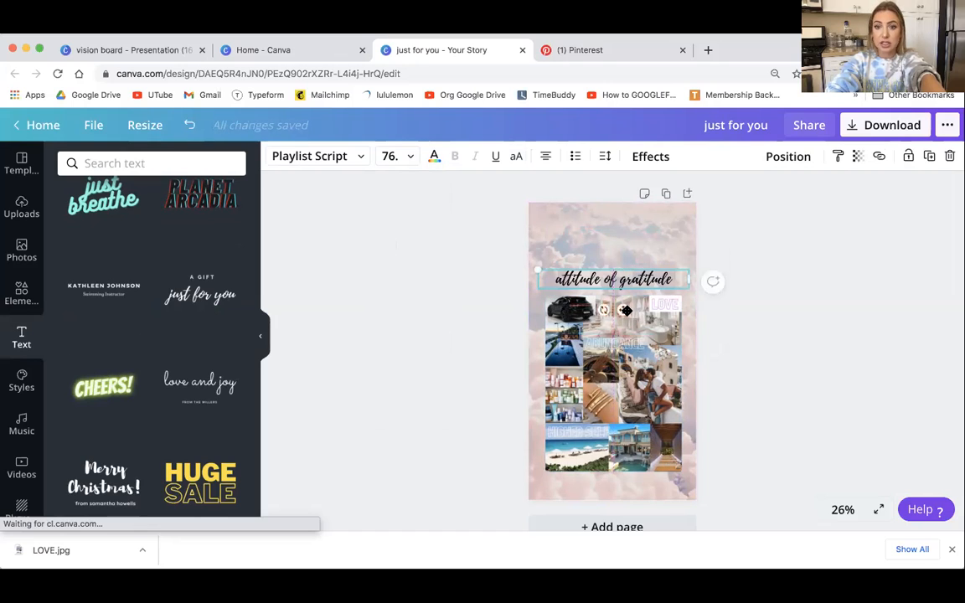
Change the color of the "attitude of gratitude" text to white
click(433, 158)
click(100, 292)
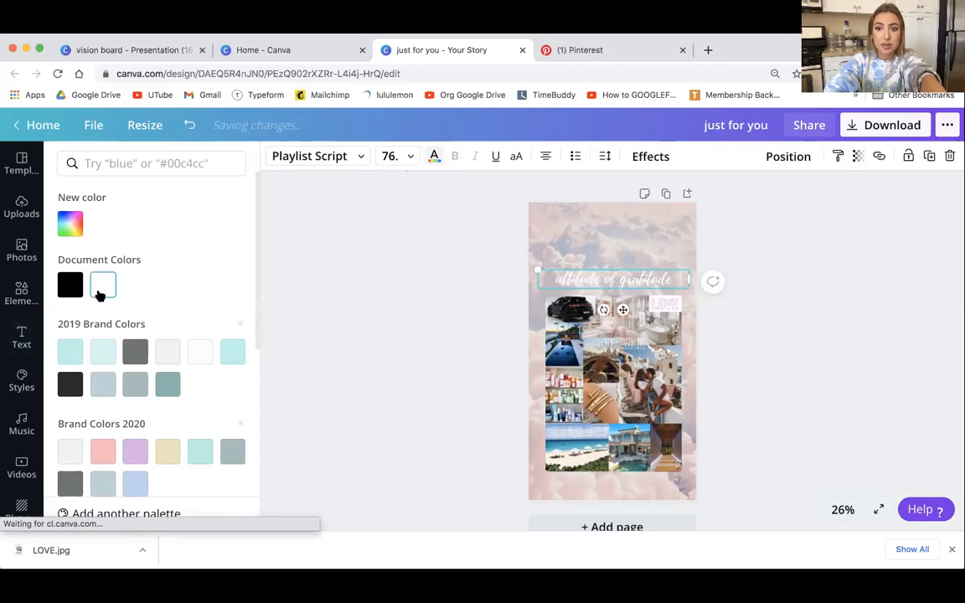
Try the Splice effect on the "attitude of gratitude" text with dark grey from the 2019 Brand Colors
click(652, 158)
click(155, 300)
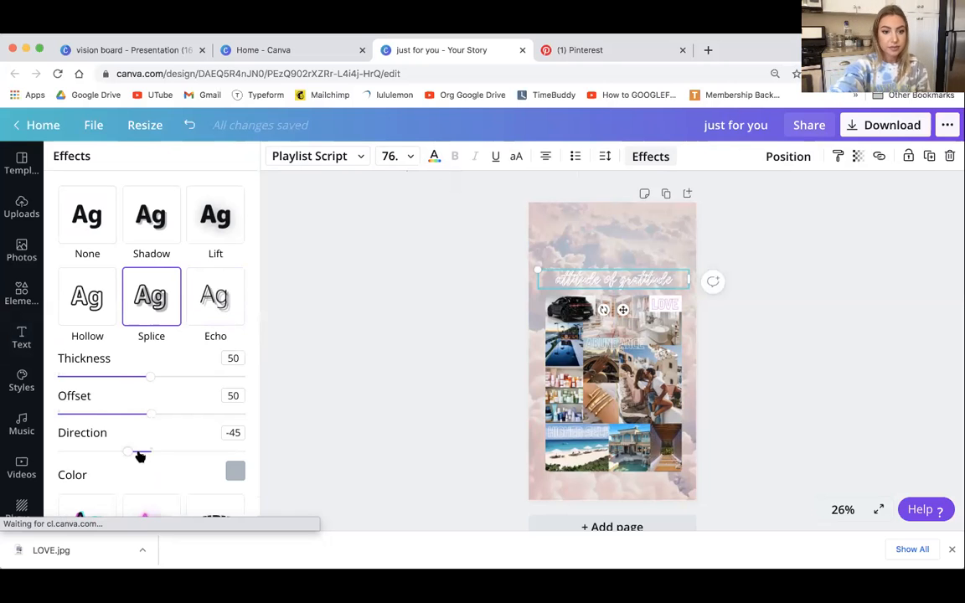
scroll(153, 425, down, 1)
click(230, 428)
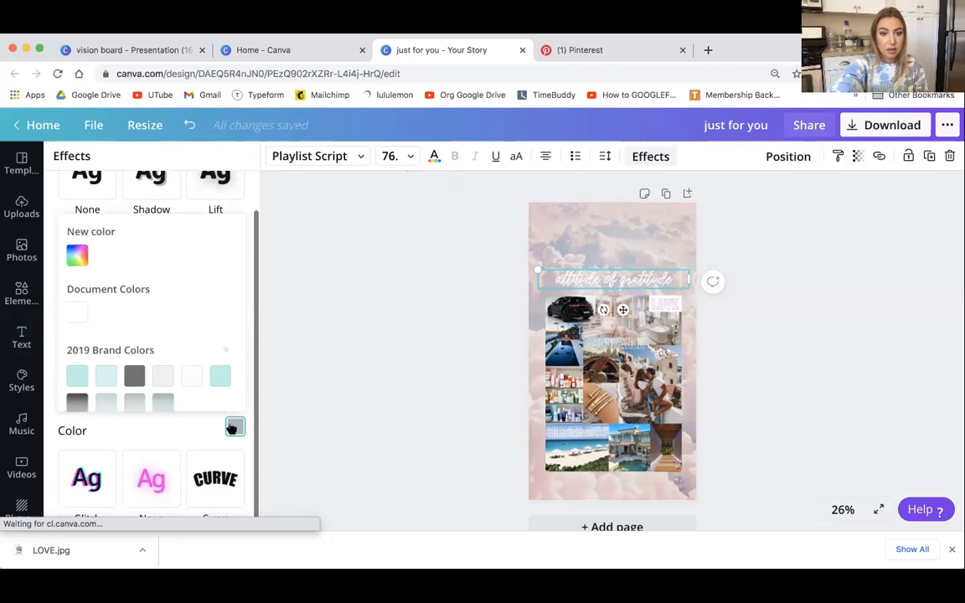
click(135, 376)
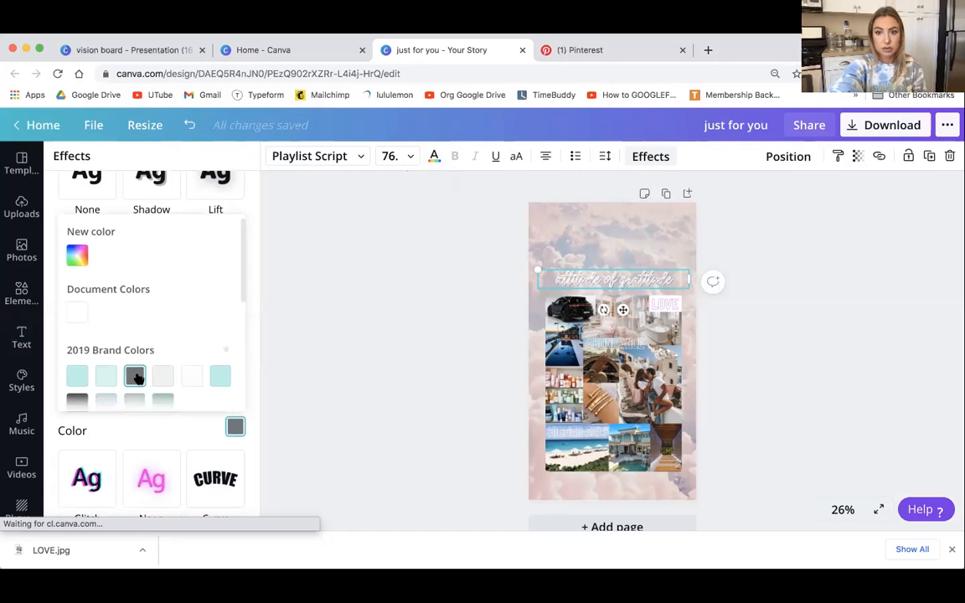
click(254, 248)
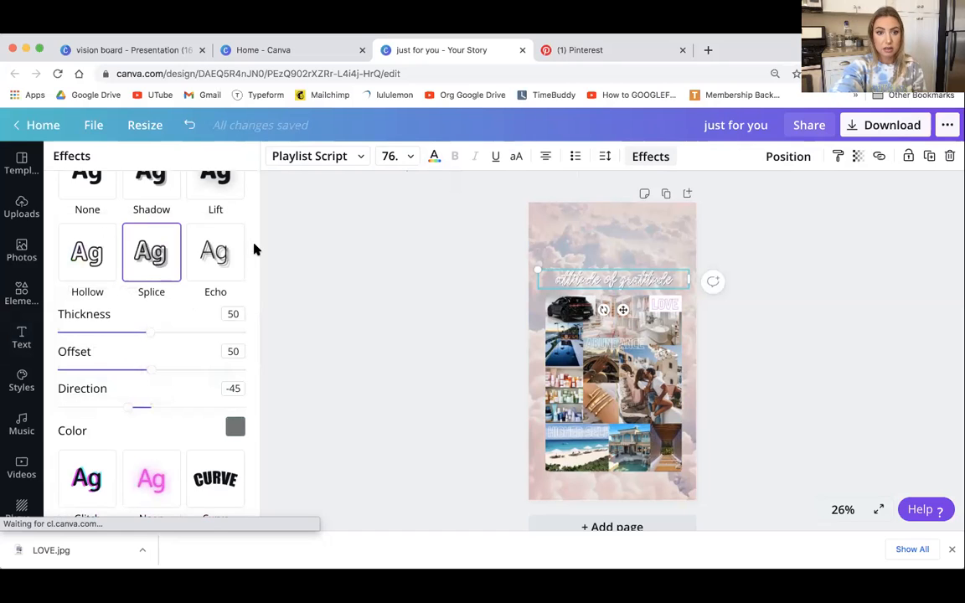
Apply the Echo effect to the script text, increase its offset slightly, color it dark grey from the 2019 Brand Colors, and deselect the text
click(215, 254)
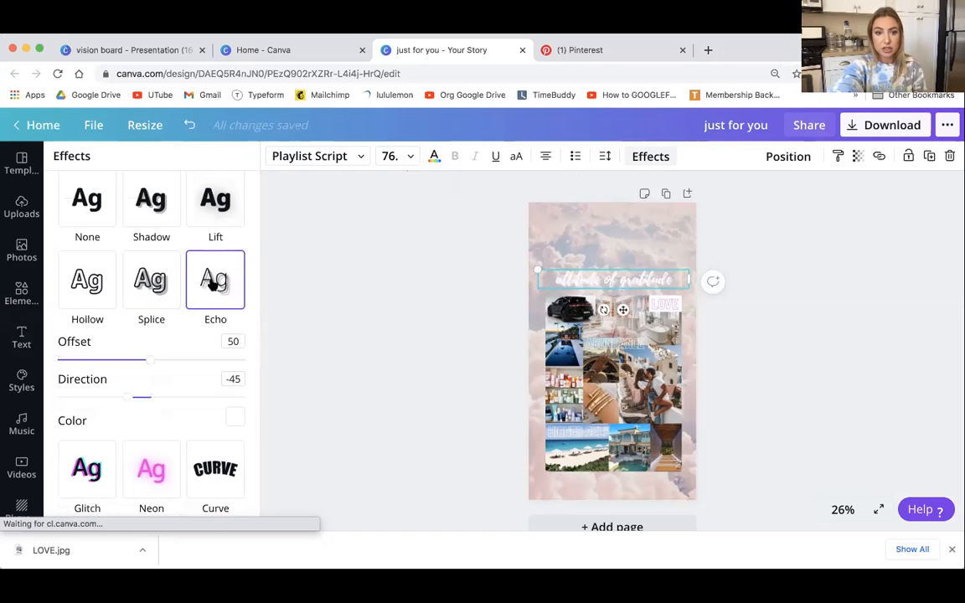
drag(153, 362, 167, 360)
click(235, 419)
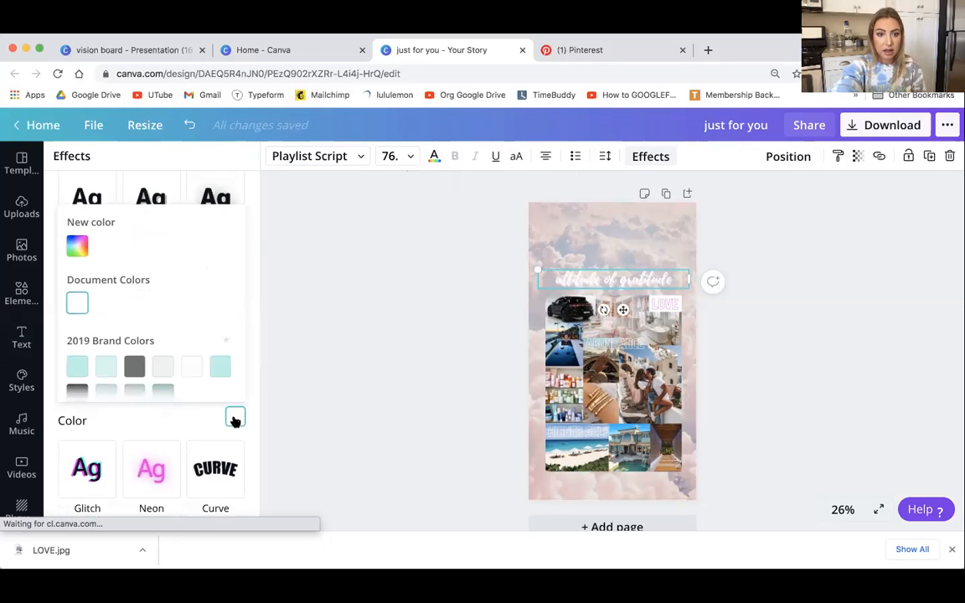
click(134, 367)
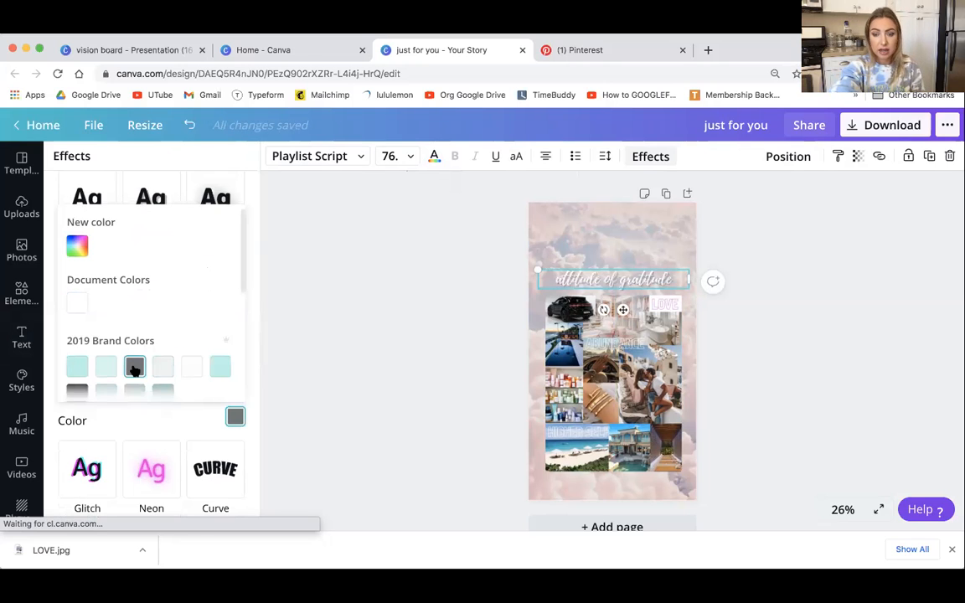
click(292, 303)
click(291, 303)
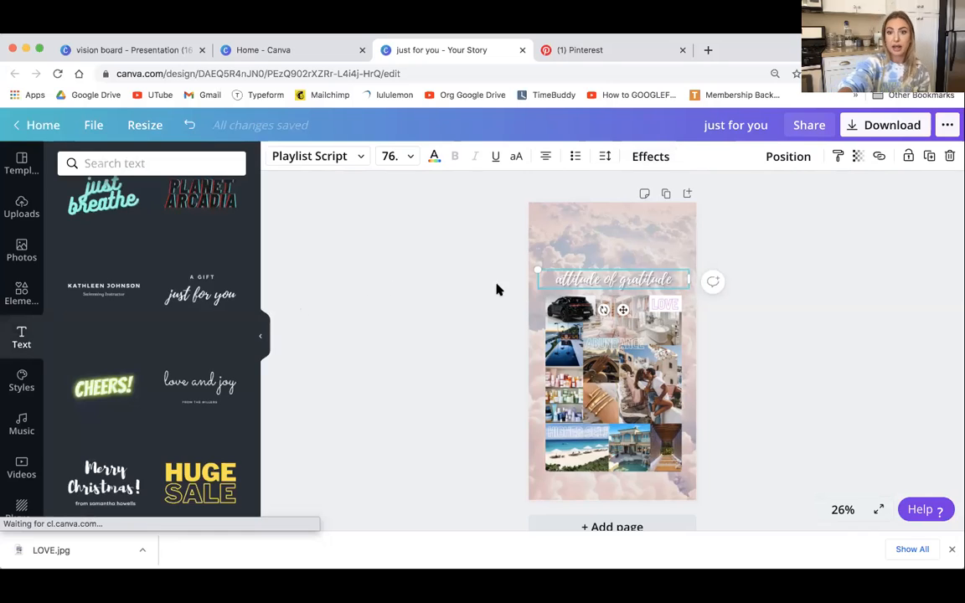
click(779, 260)
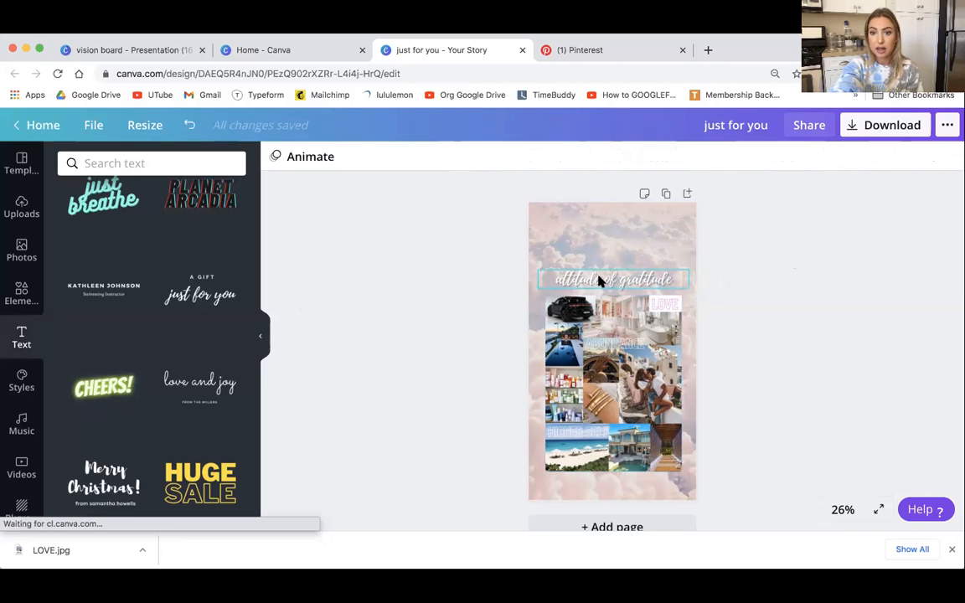
Replace the "attitude of gratitude" wording with "thank you, universe" and leave the text box
click(620, 276)
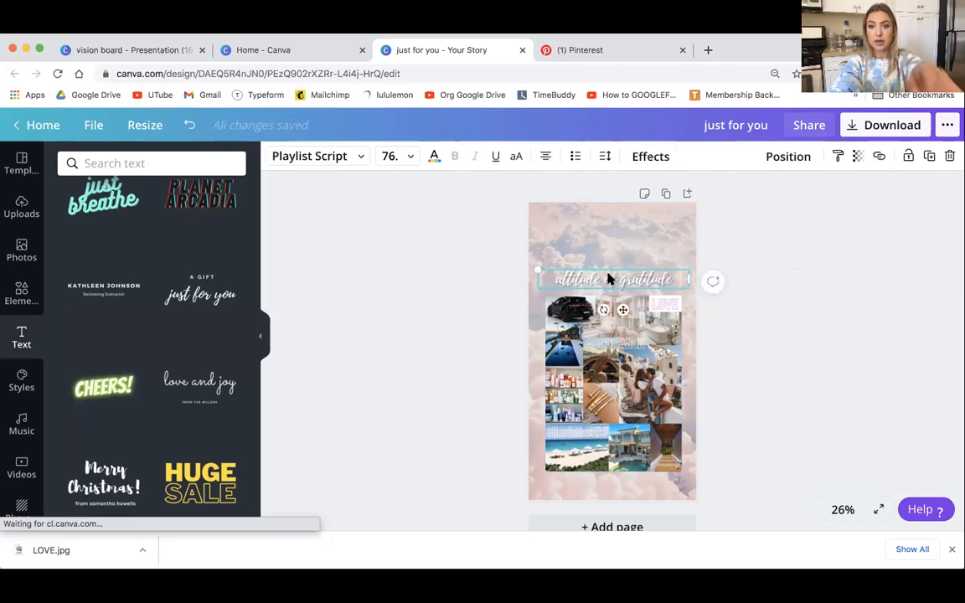
text(thank you)
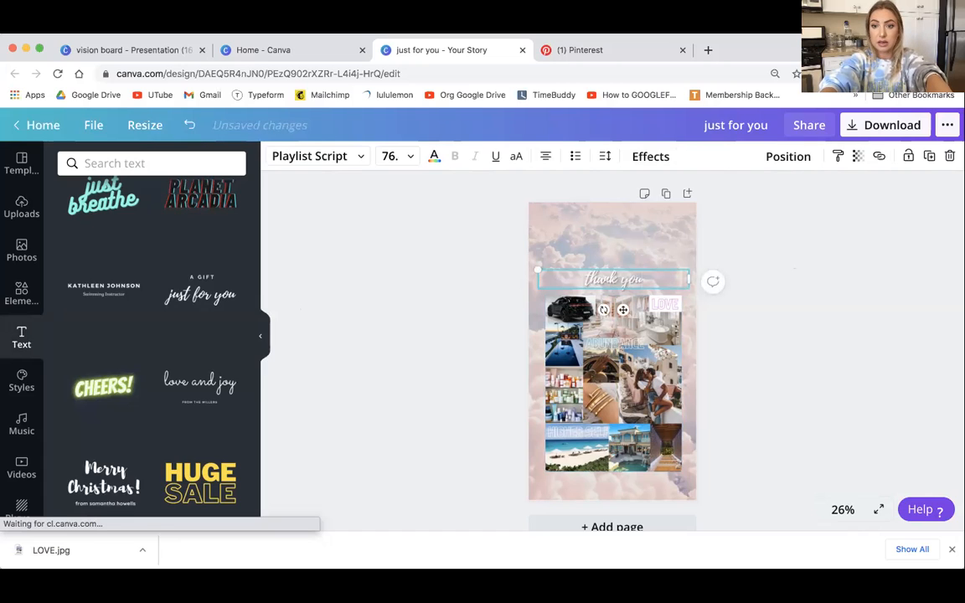
text( universe)
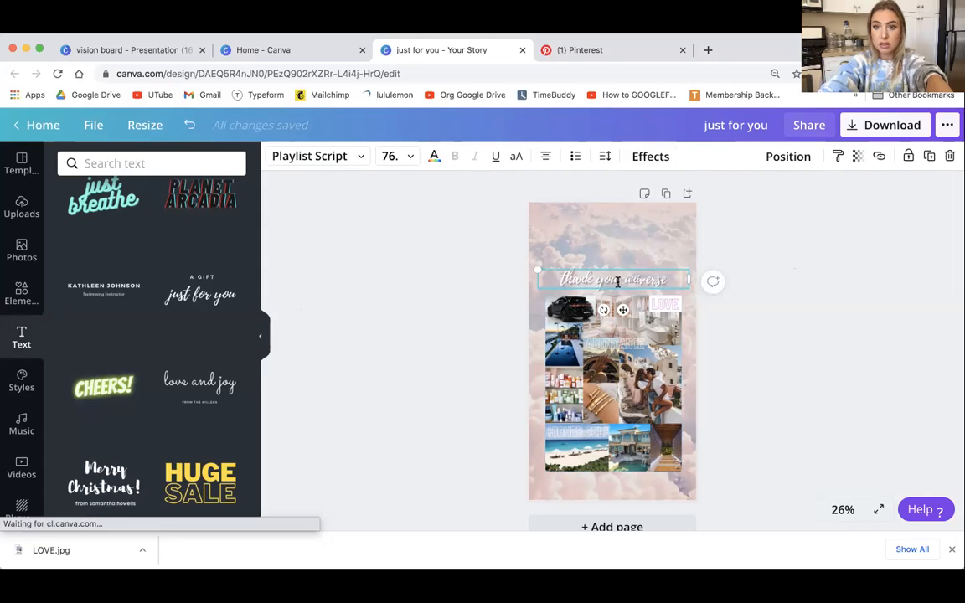
click(795, 237)
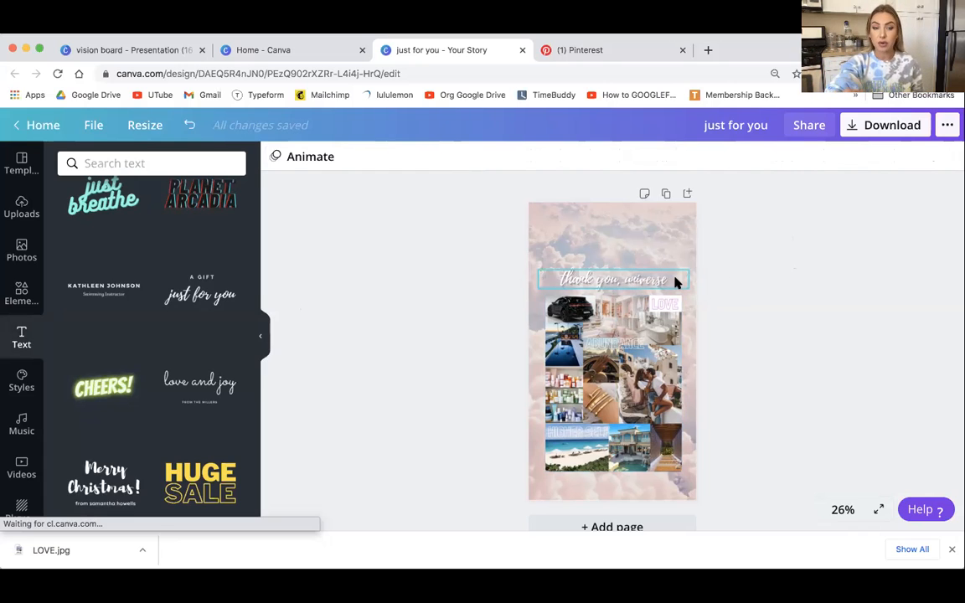
click(599, 229)
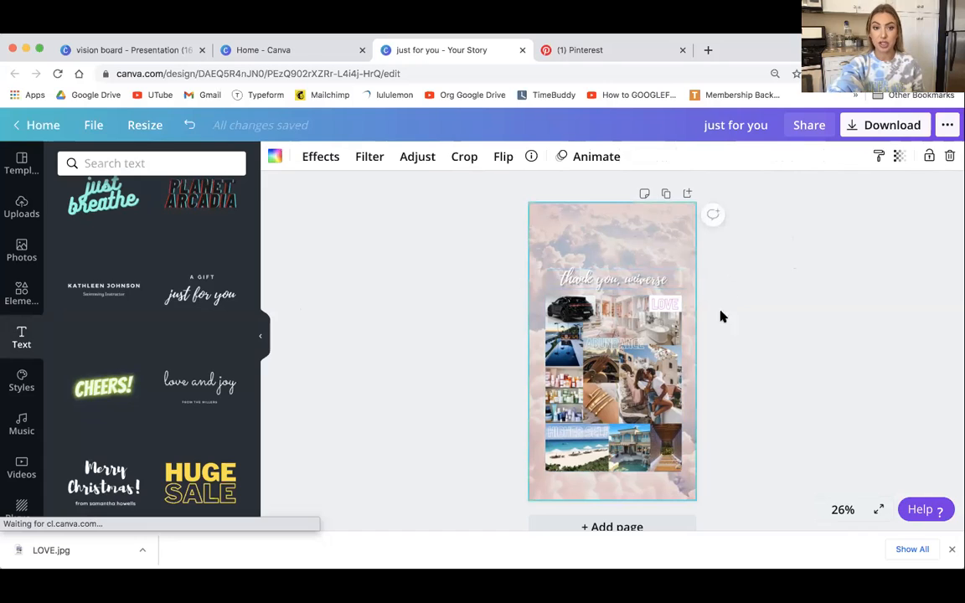